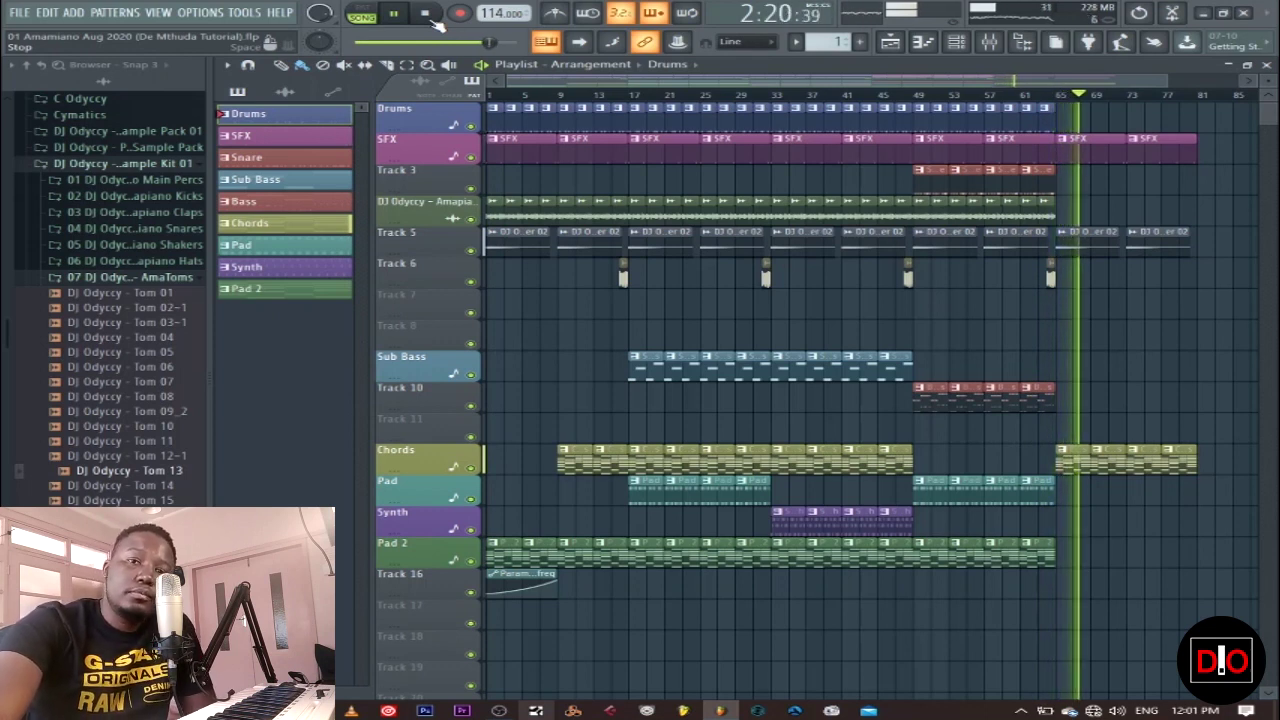
Step: Stop the song, close the playlist in pattern mode, and widen the Channel rack to show 32 steps
{"action": "left_click", "coordinate": [435, 20]}
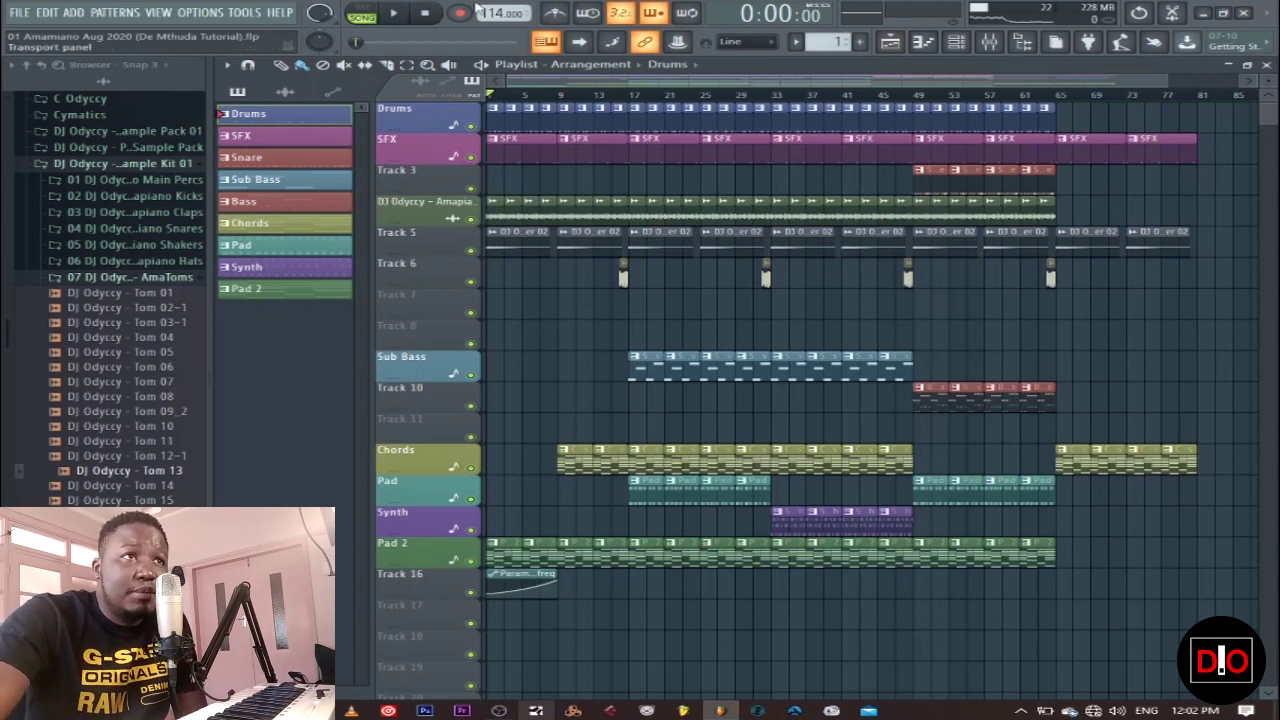
{"action": "left_click", "coordinate": [362, 14]}
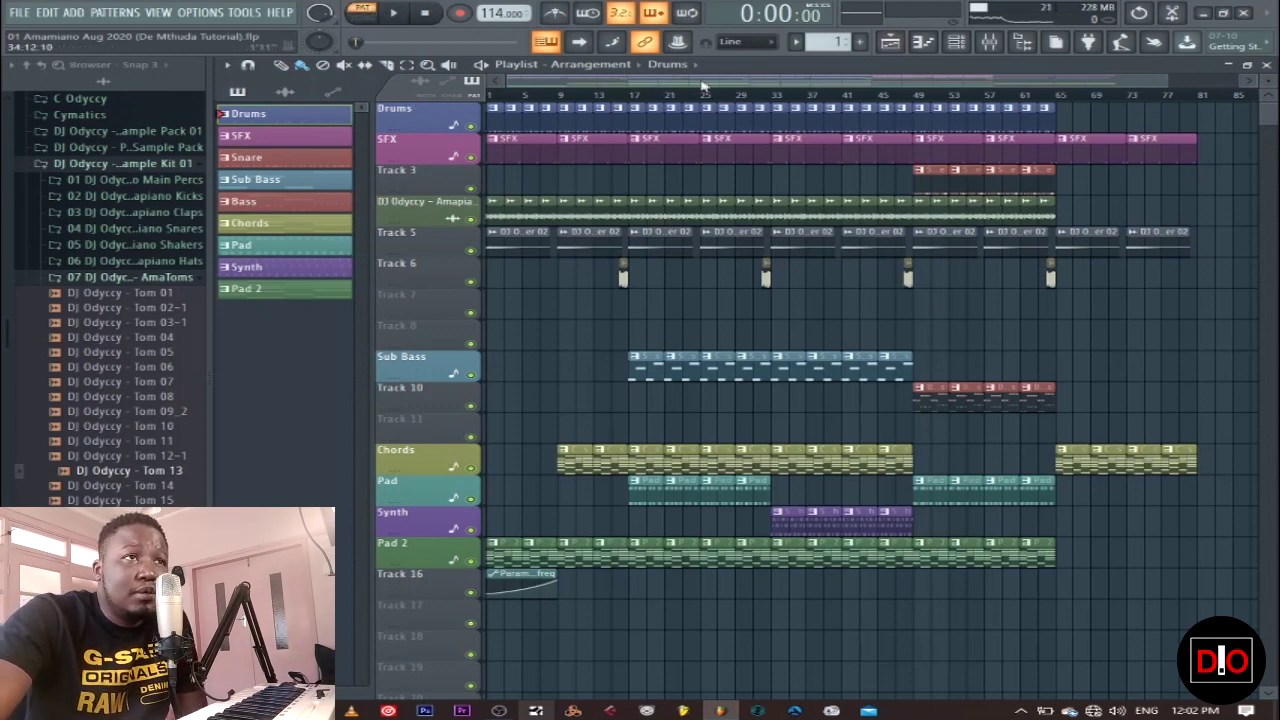
{"action": "left_click", "coordinate": [1267, 65]}
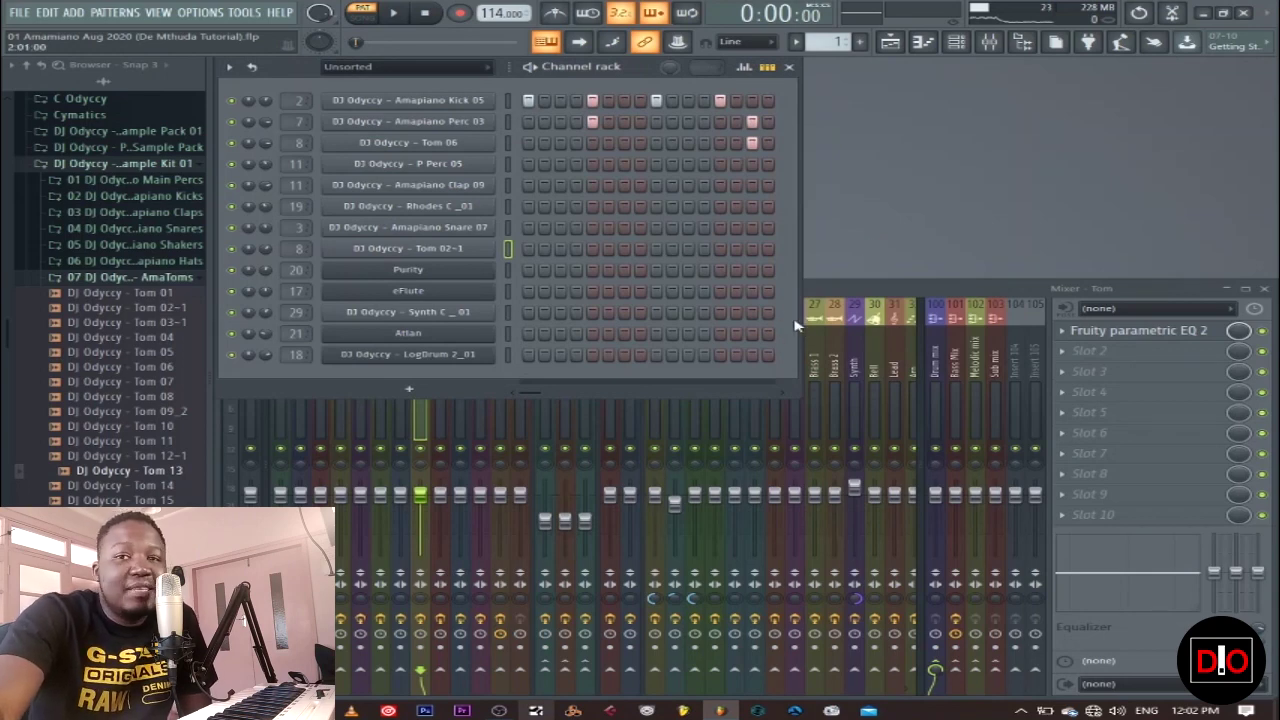
{"action": "left_click_drag", "start_coordinate": [798, 392], "coordinate": [1045, 470]}
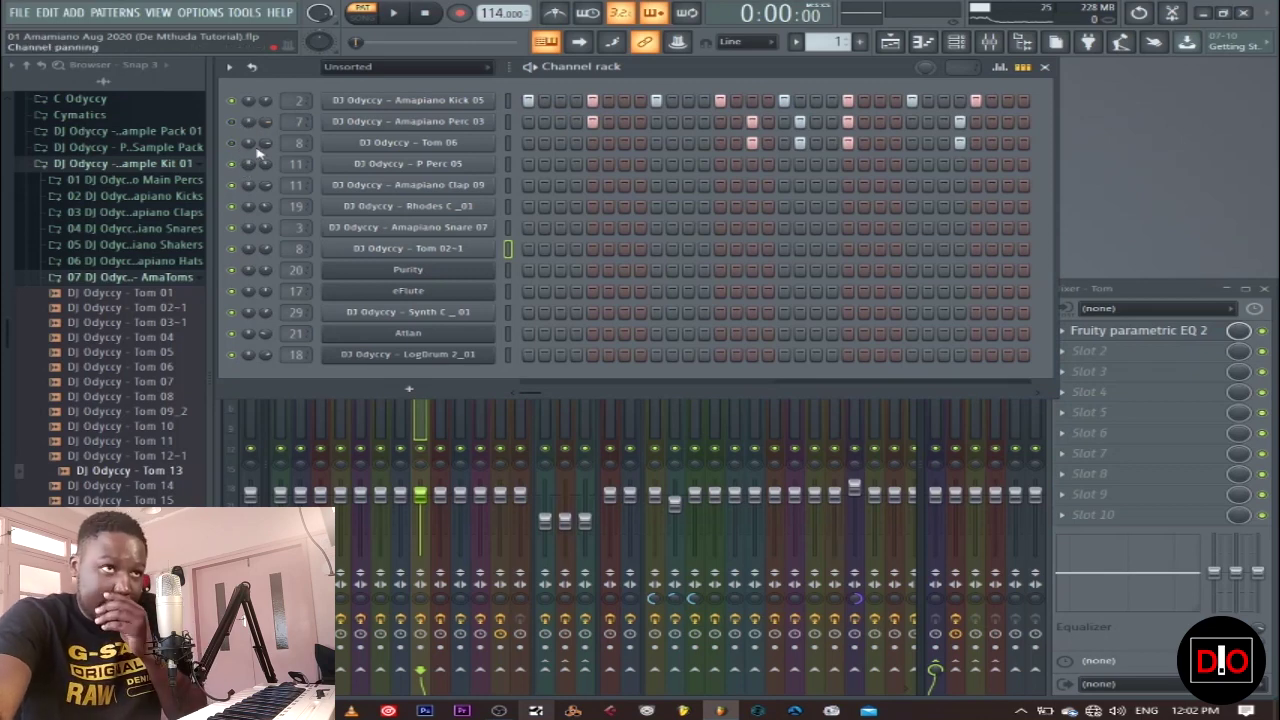
Step: Mute the Amapiano Perc 03 and Tom 06 channels and play the Amapiano Kick 05 pattern on its own
{"action": "left_click", "coordinate": [396, 14]}
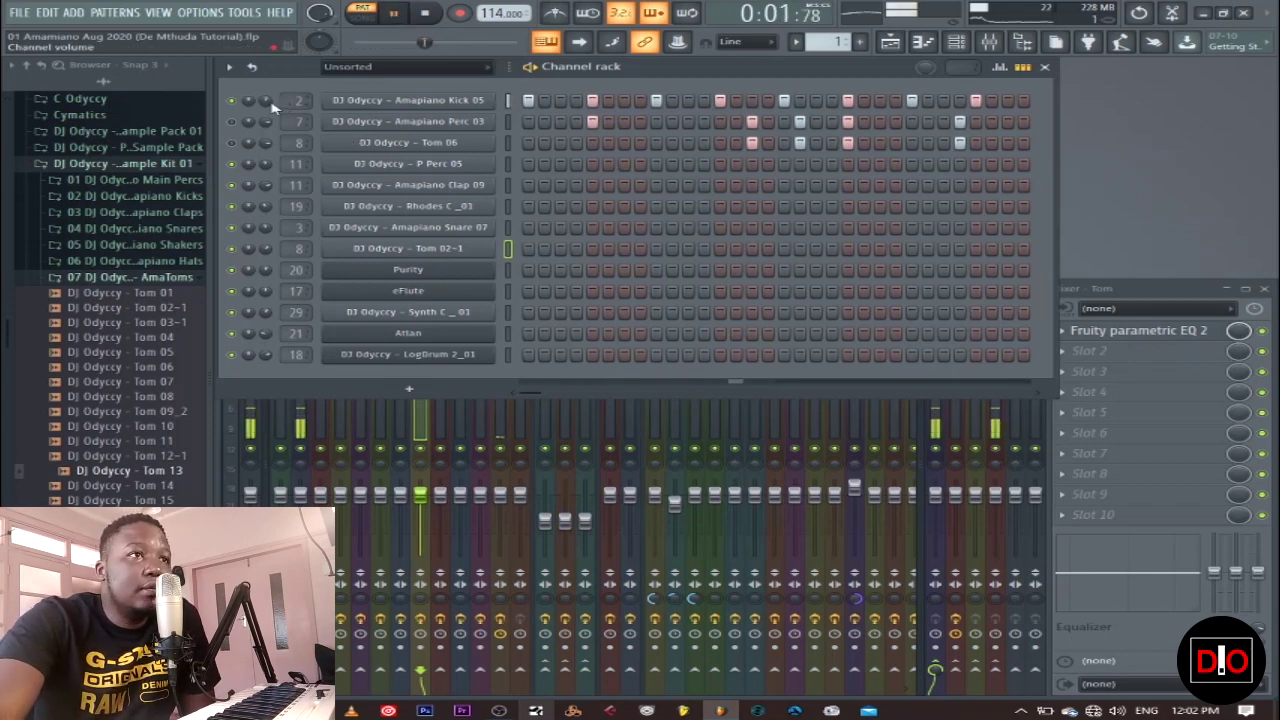
{"action": "key", "text": "space"}
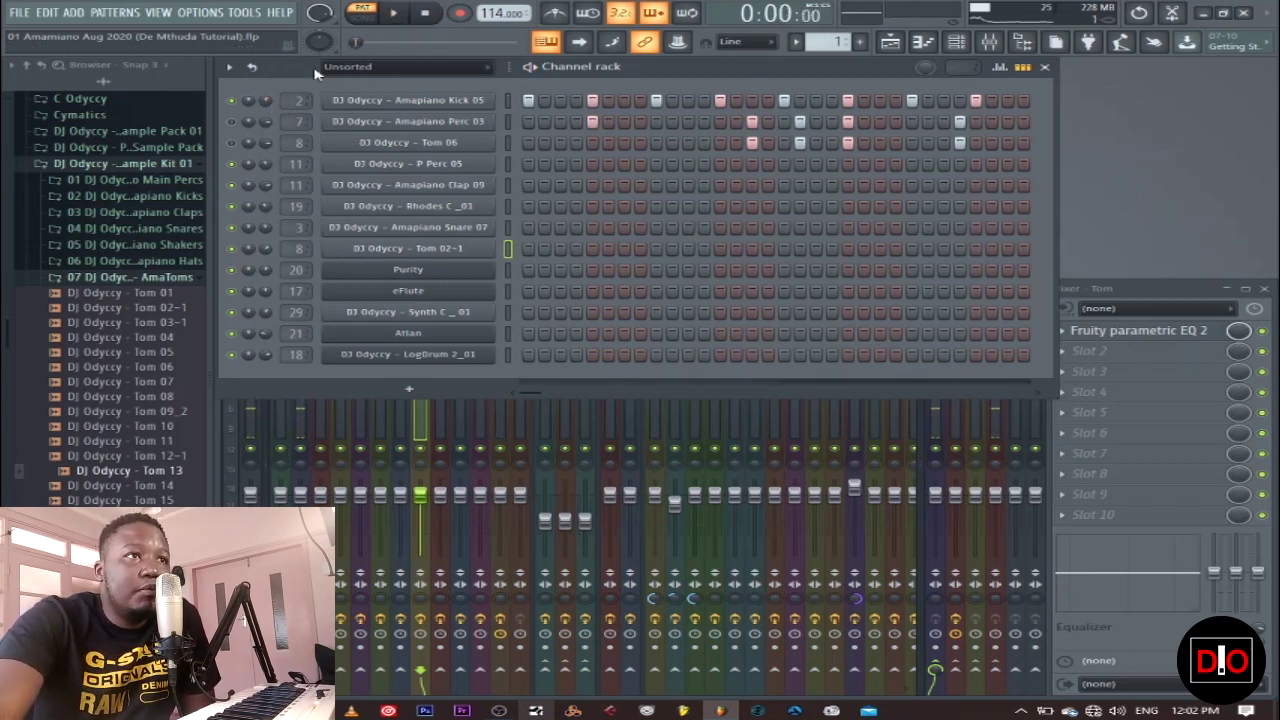
{"action": "left_click", "coordinate": [398, 14]}
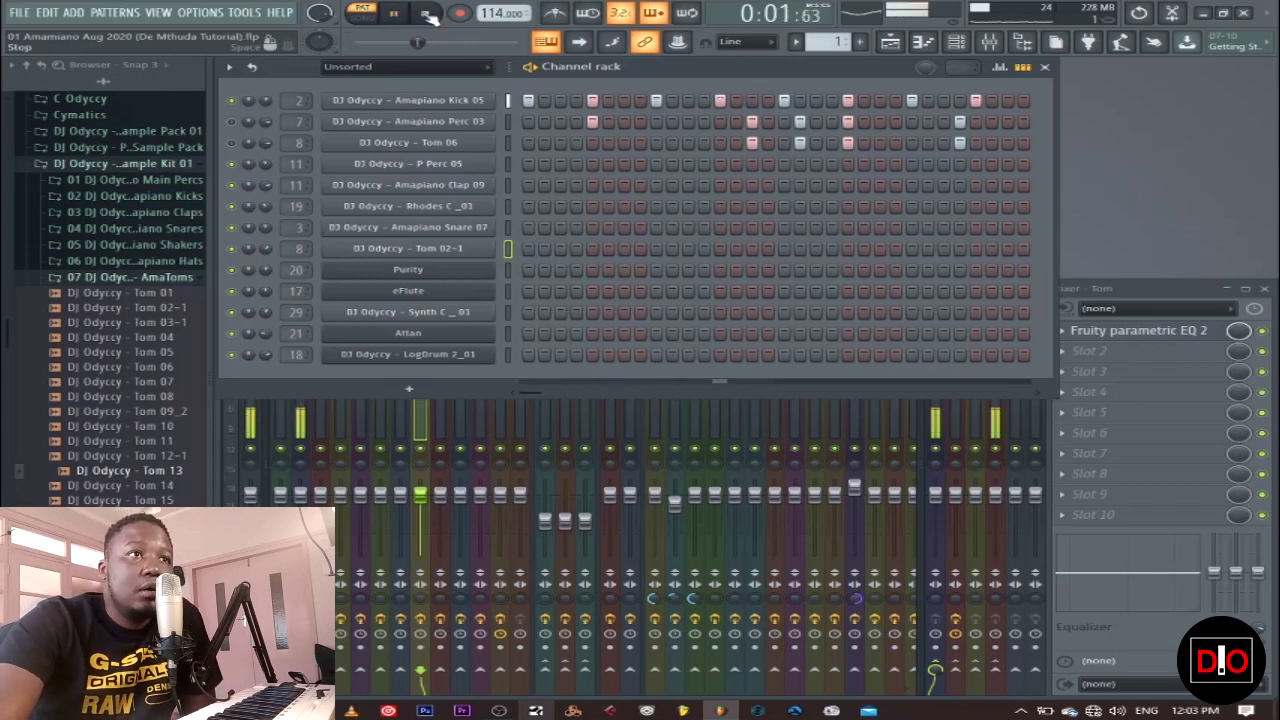
{"action": "left_click", "coordinate": [426, 14]}
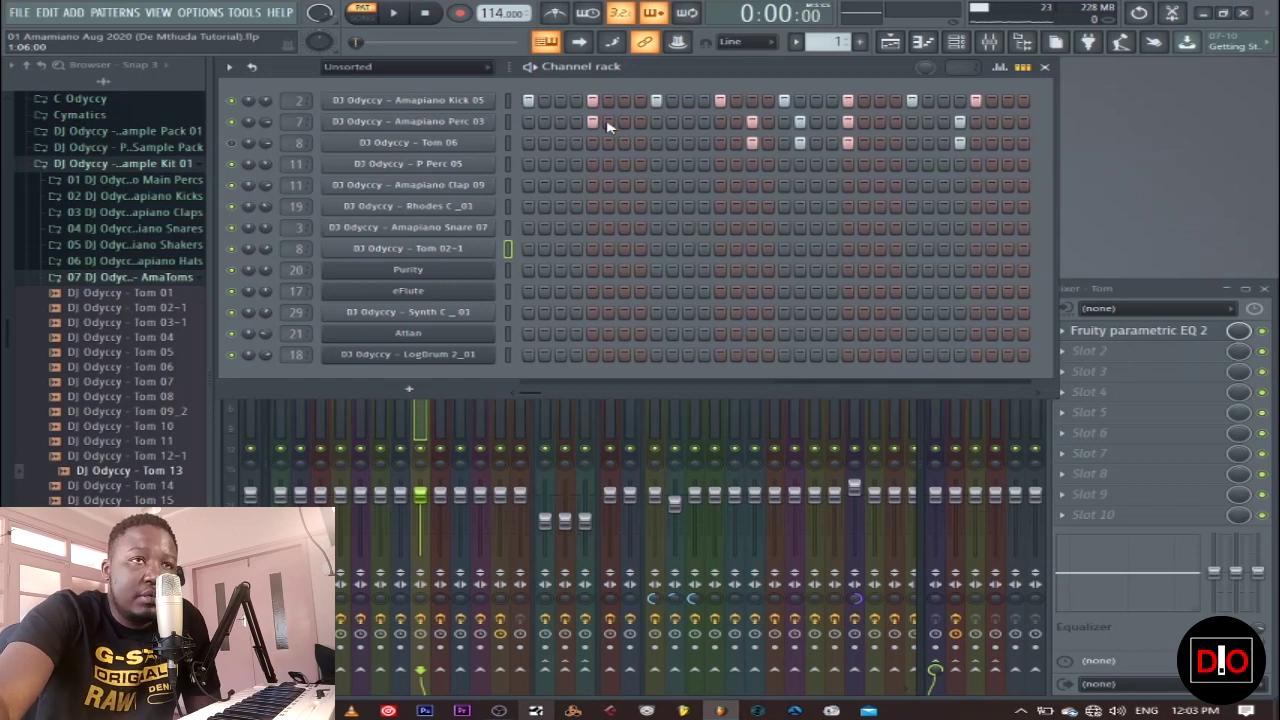
Step: Bring Amapiano Perc 03 and Tom 06 back in one at a time, playing pattern 1 with each addition
{"action": "left_click", "coordinate": [399, 15]}
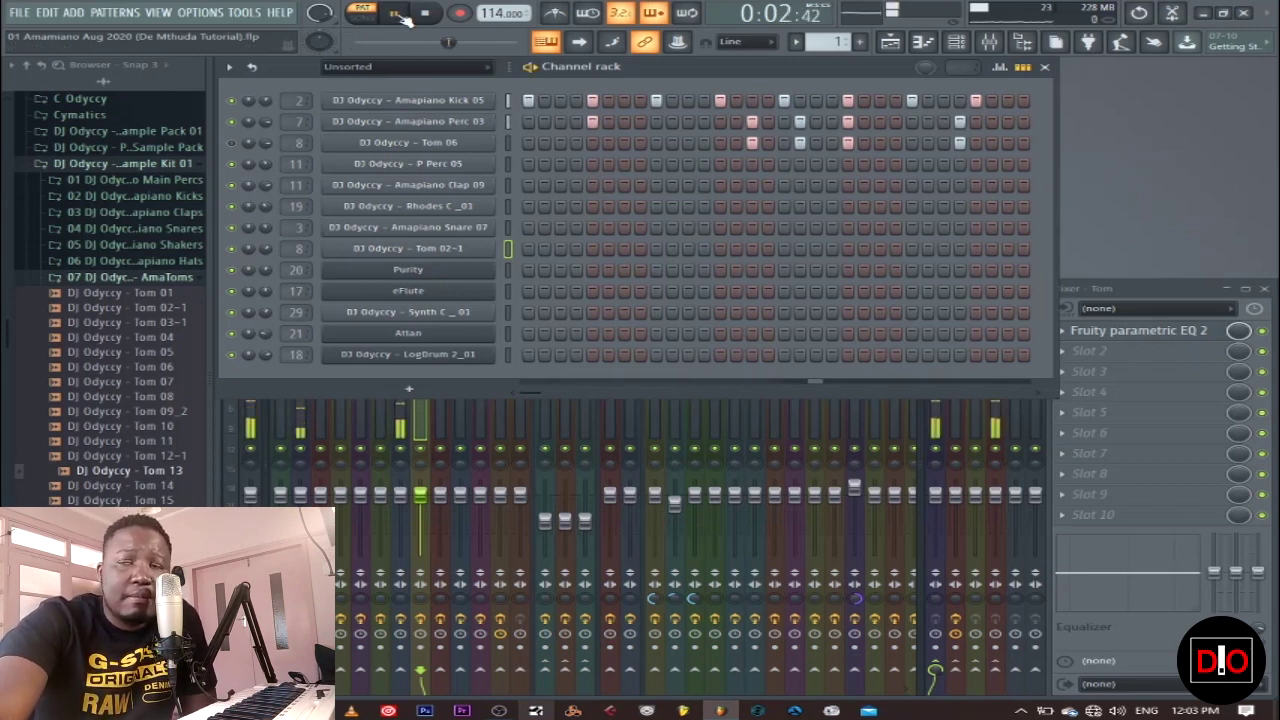
{"action": "left_click", "coordinate": [426, 16]}
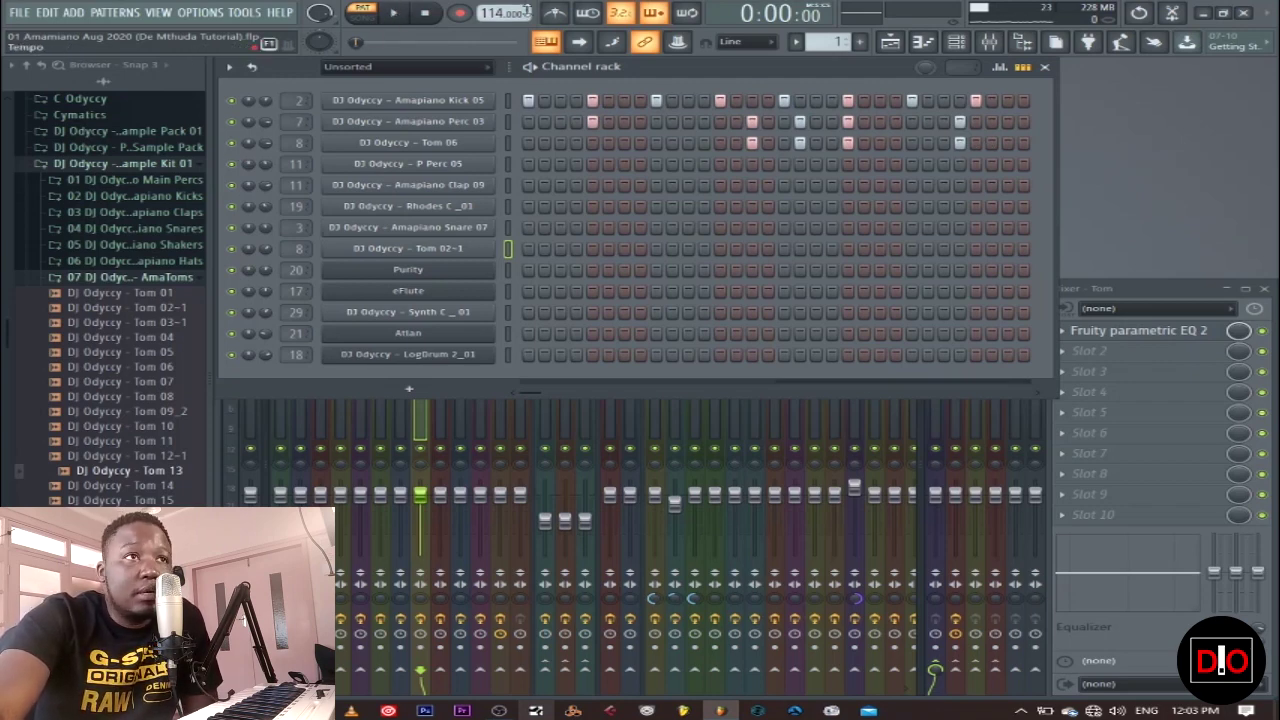
{"action": "left_click", "coordinate": [400, 13]}
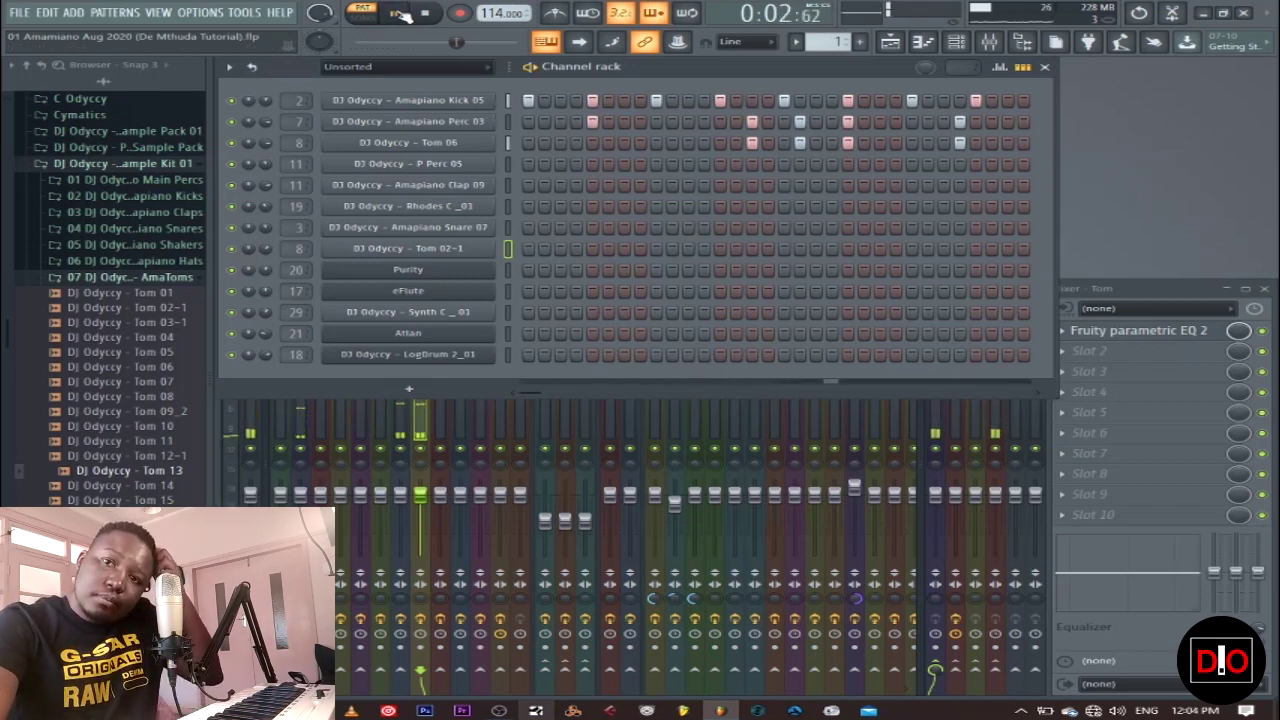
{"action": "left_click", "coordinate": [430, 13]}
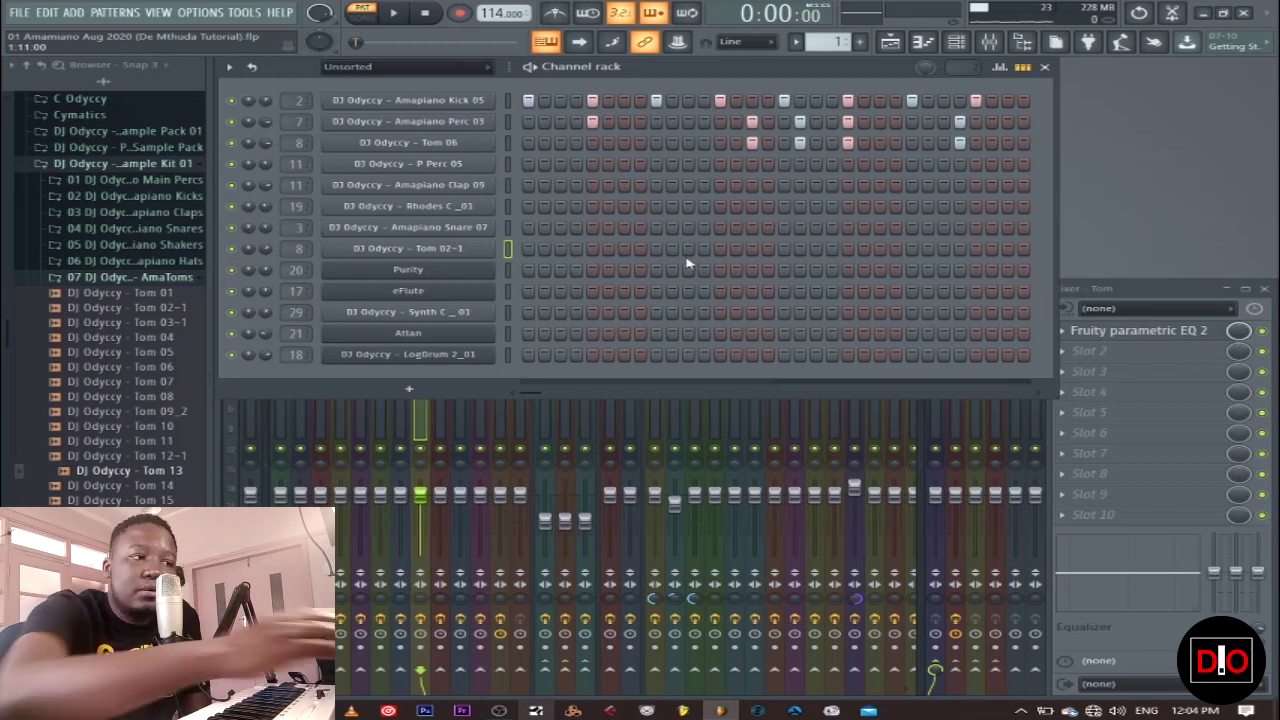
Step: Switch to pattern 2 and examine the Fruity Reeverb 2 settings on the SFX mixer track, including its decay time
{"action": "key", "text": "Right"}
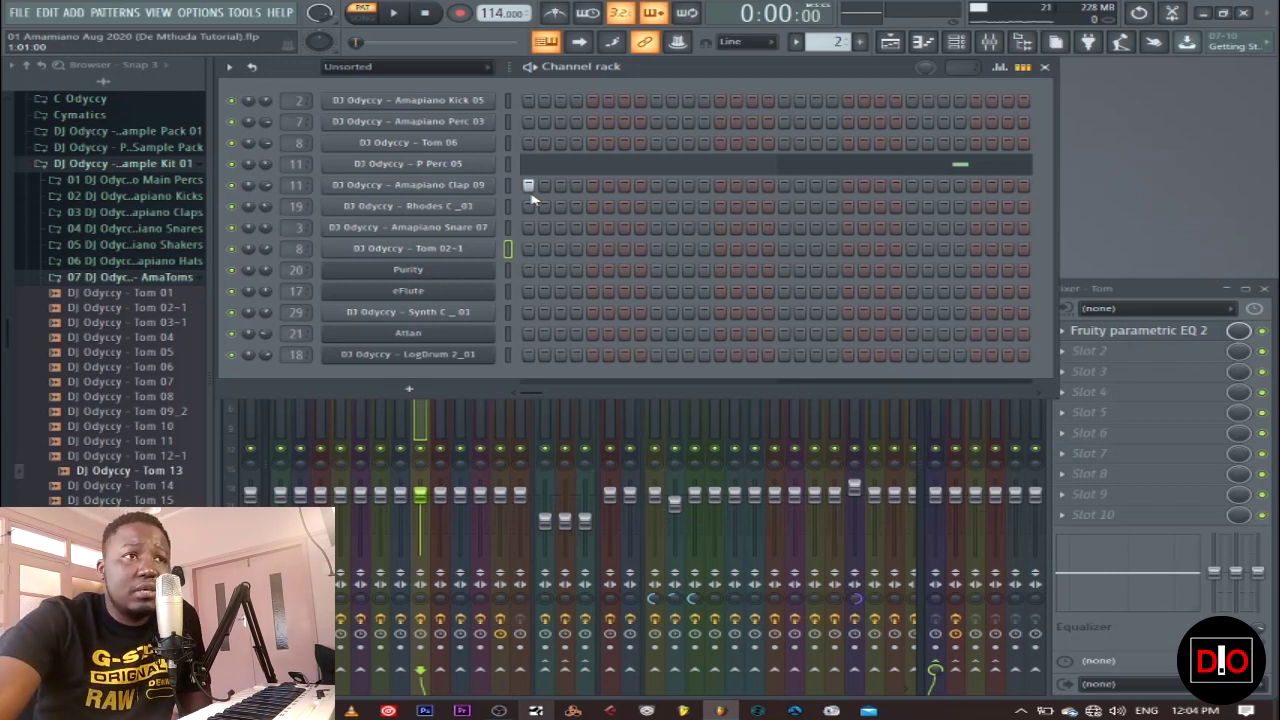
{"action": "left_click", "coordinate": [1208, 283]}
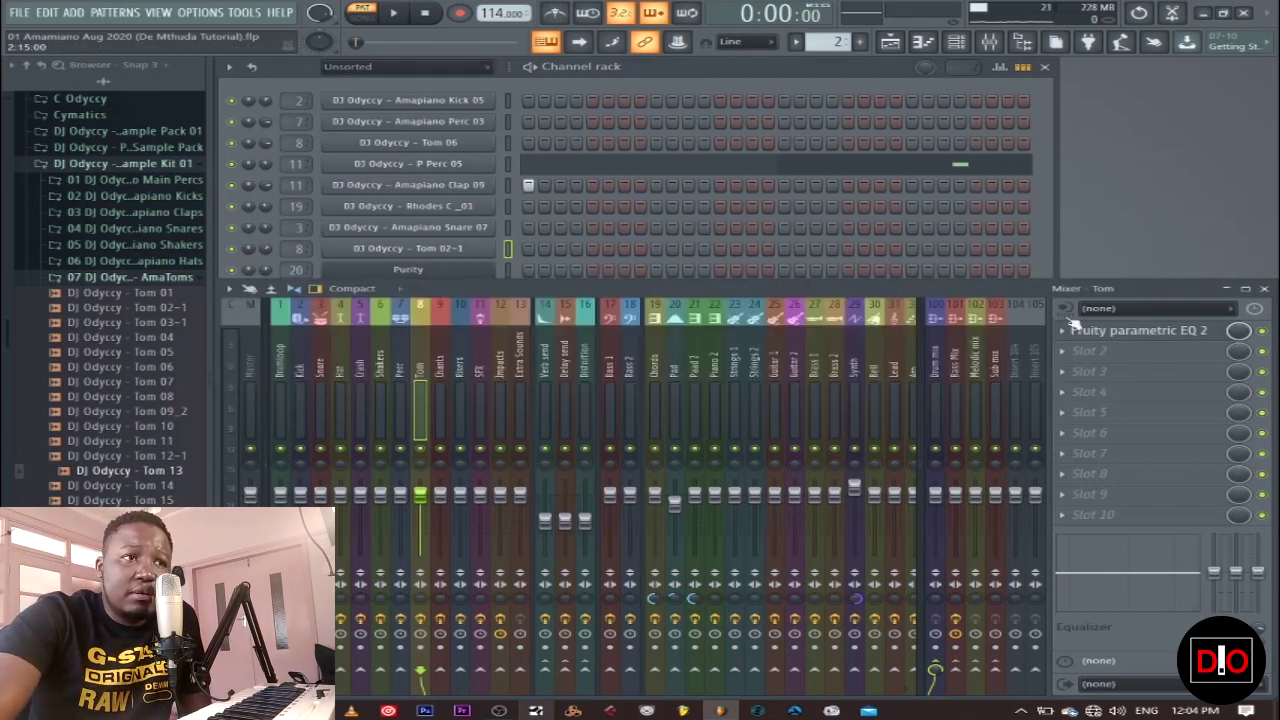
{"action": "left_click", "coordinate": [480, 378]}
{"action": "left_click", "coordinate": [1122, 494]}
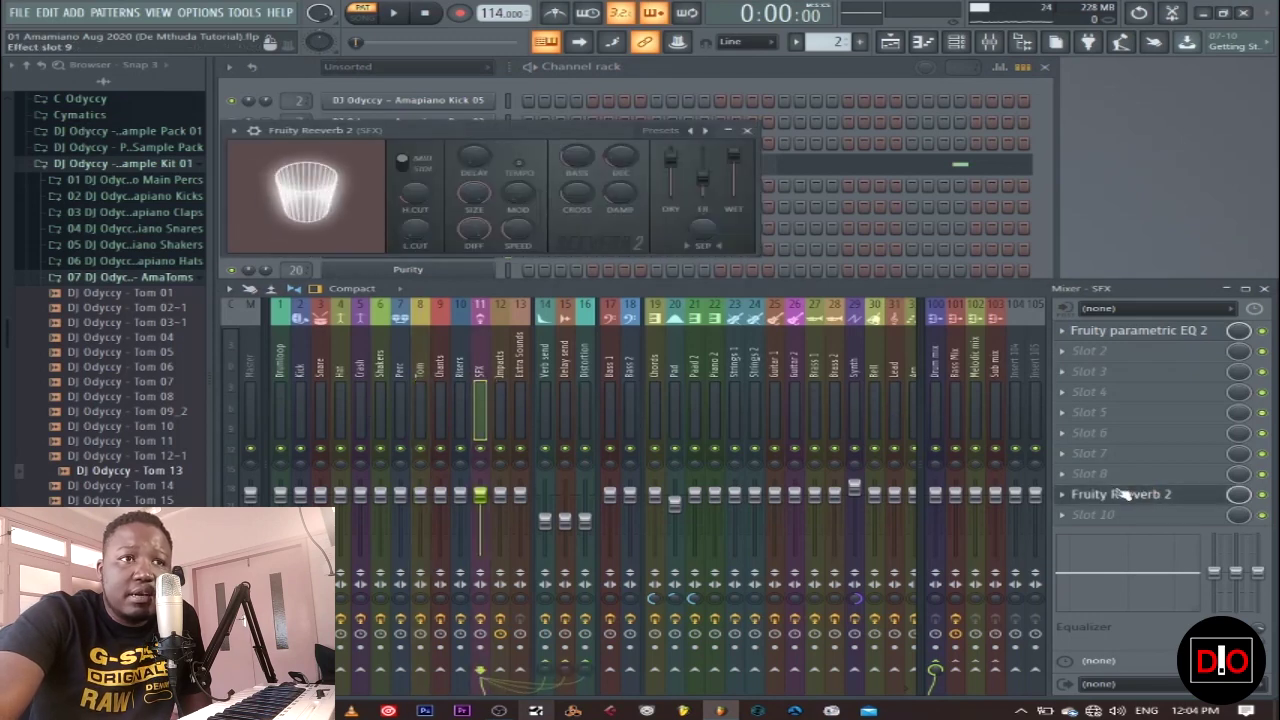
{"action": "mouse_move", "coordinate": [474, 194]}
{"action": "left_mouse_down"}
{"action": "mouse_move", "coordinate": [474, 270]}
{"action": "mouse_move", "coordinate": [474, 194]}
{"action": "left_mouse_up"}
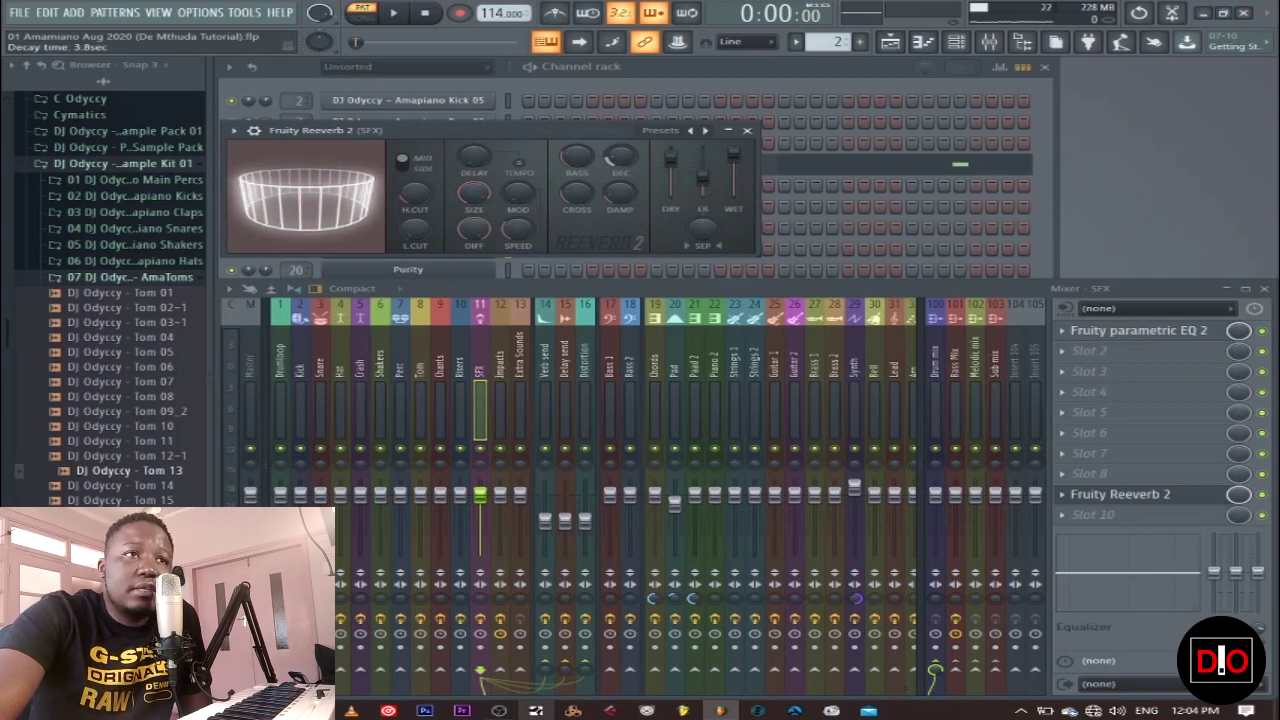
{"action": "left_click", "coordinate": [747, 130]}
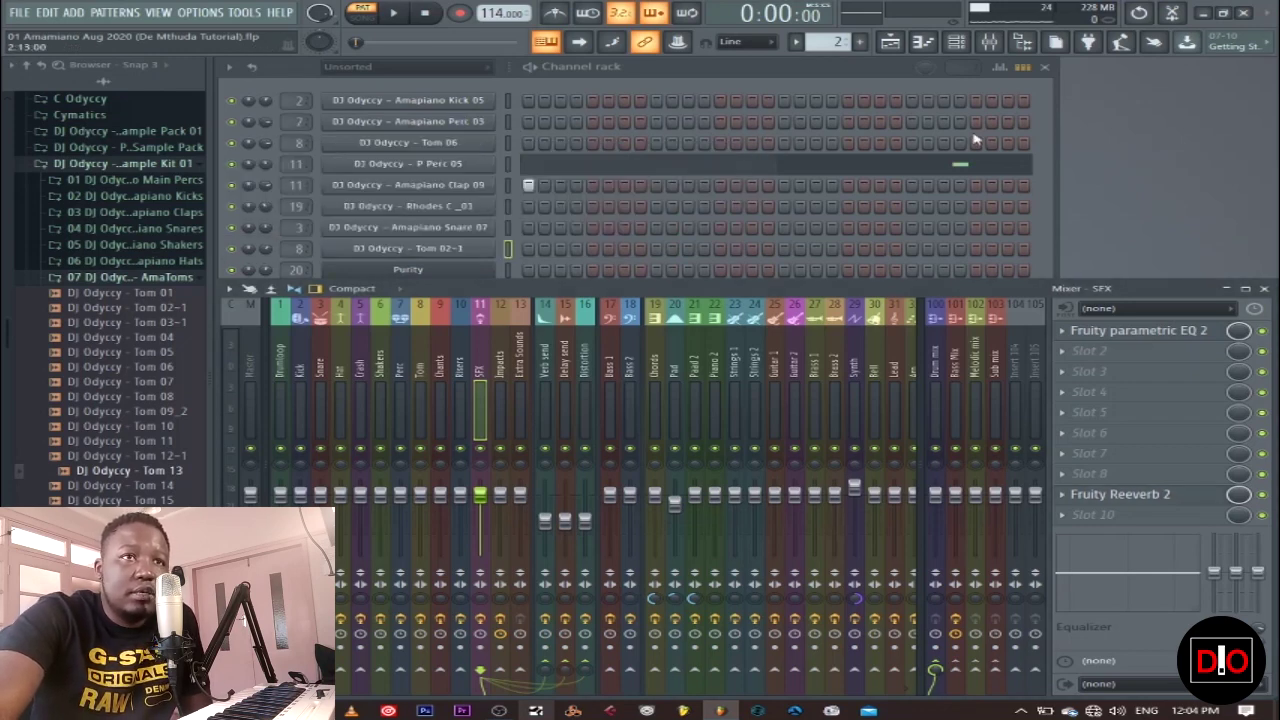
Step: Play pattern 2 and examine the placement of all the P Perc 05 notes in the piano roll
{"action": "left_click", "coordinate": [1052, 190]}
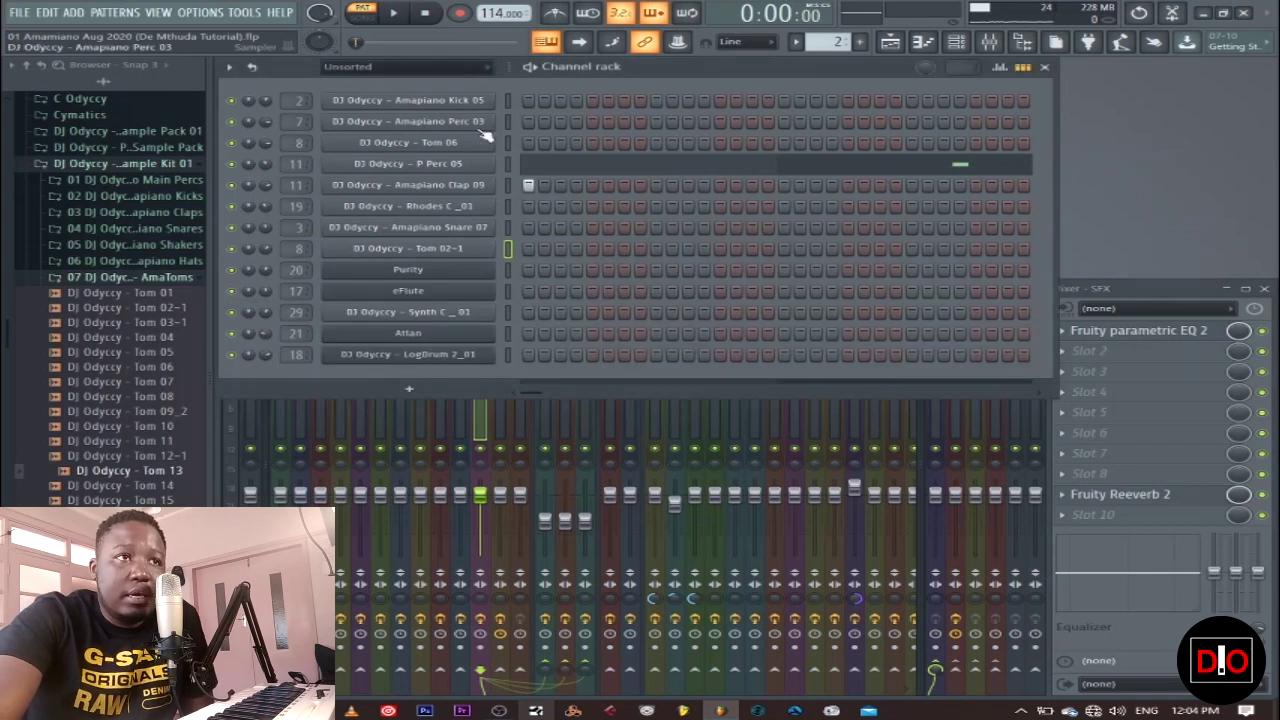
{"action": "left_click", "coordinate": [407, 13]}
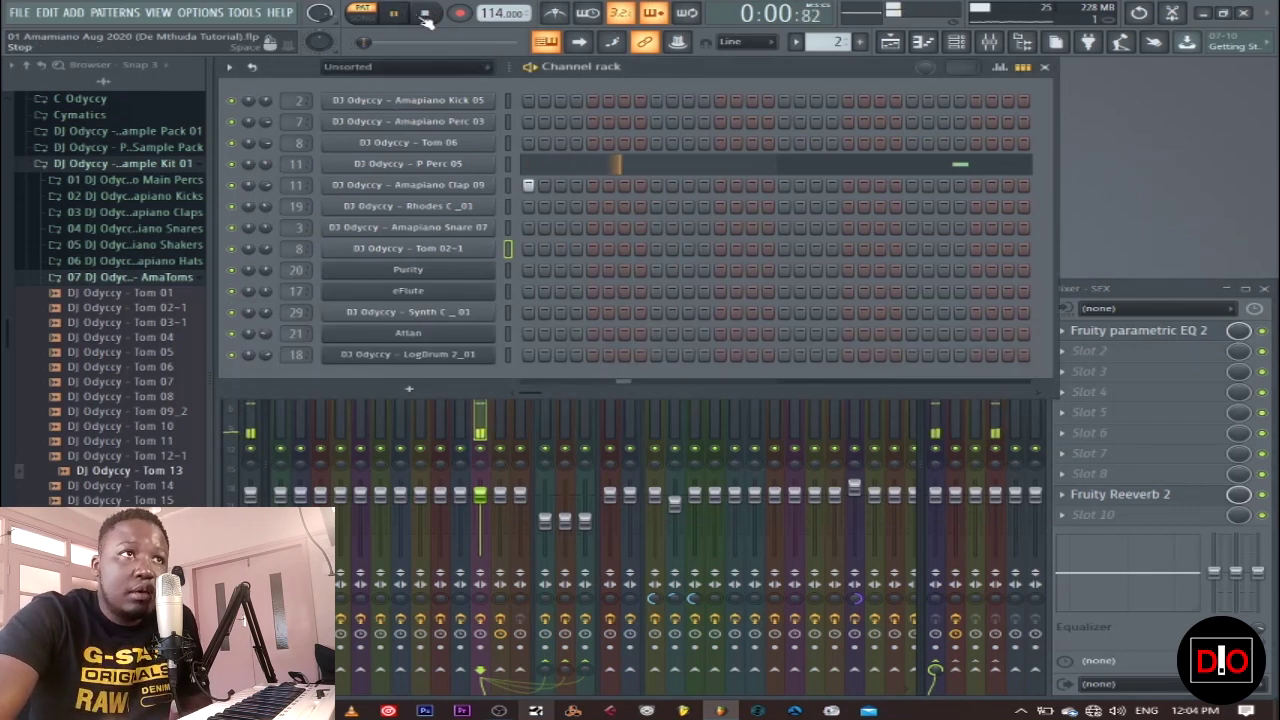
{"action": "left_click", "coordinate": [425, 16]}
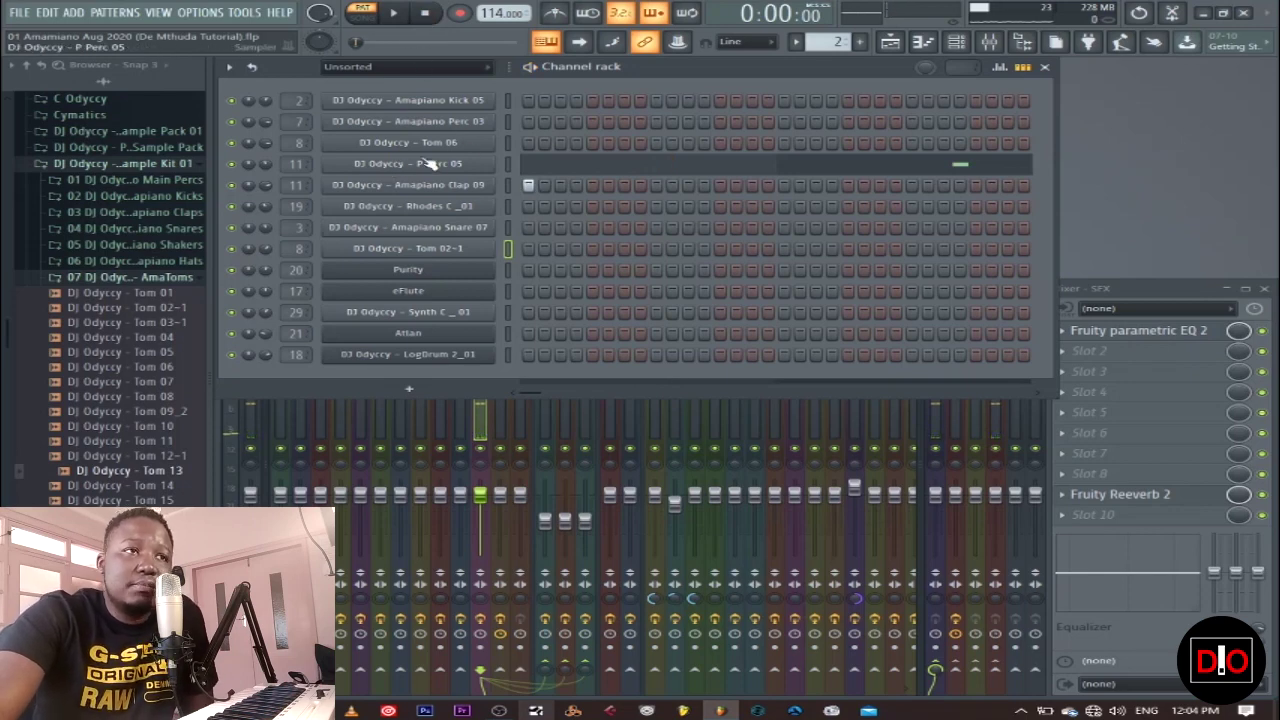
{"action": "left_click", "coordinate": [393, 13]}
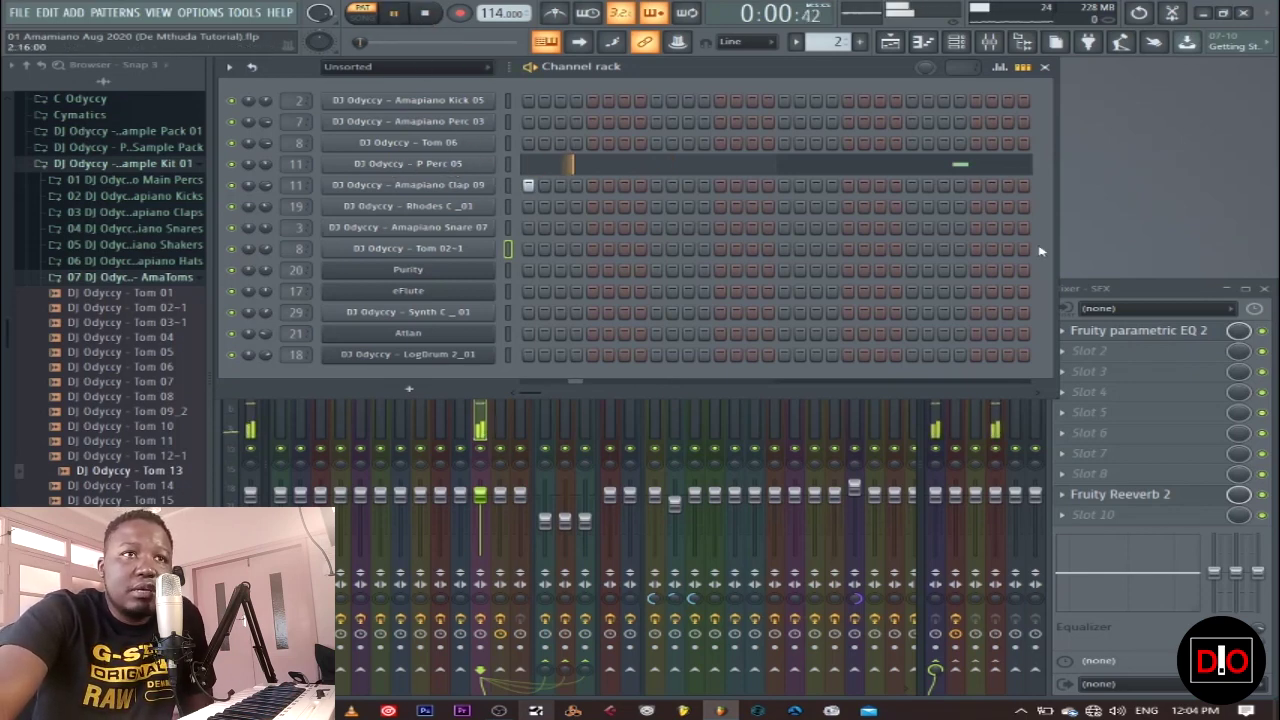
{"action": "left_click", "coordinate": [943, 163]}
{"action": "left_click_drag", "start_coordinate": [594, 81], "coordinate": [990, 110]}
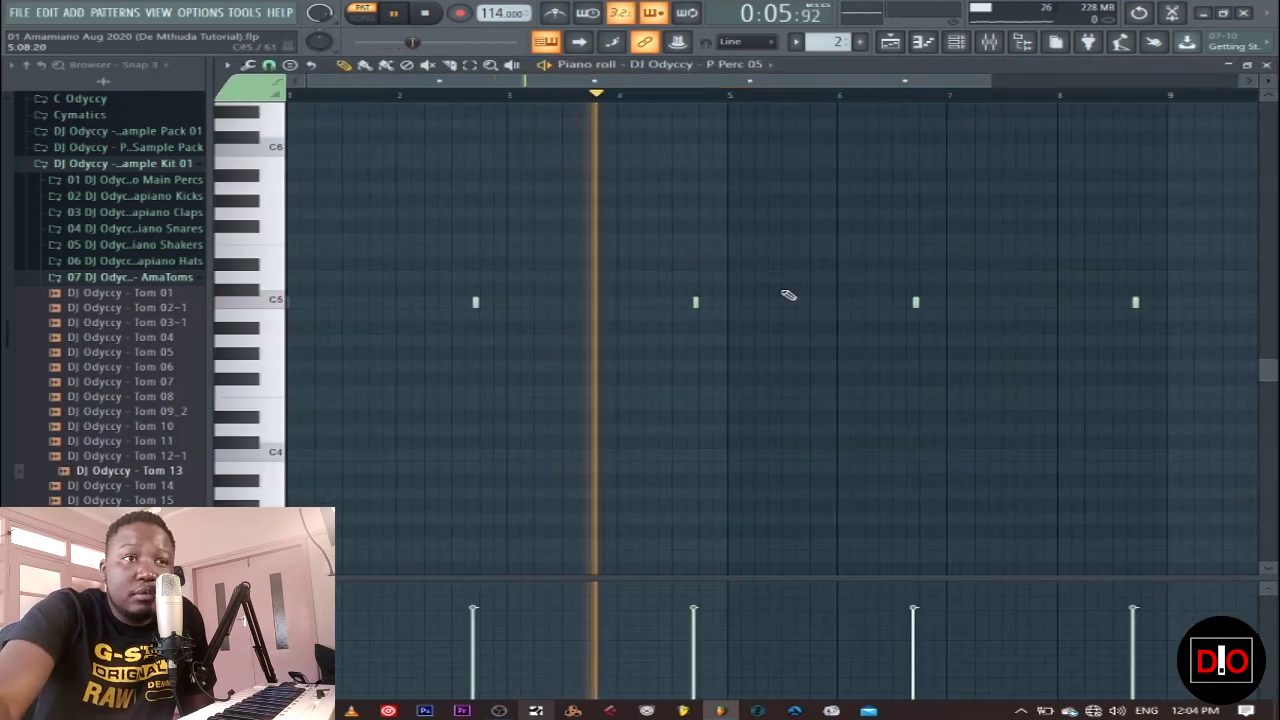
{"action": "left_click", "coordinate": [424, 13]}
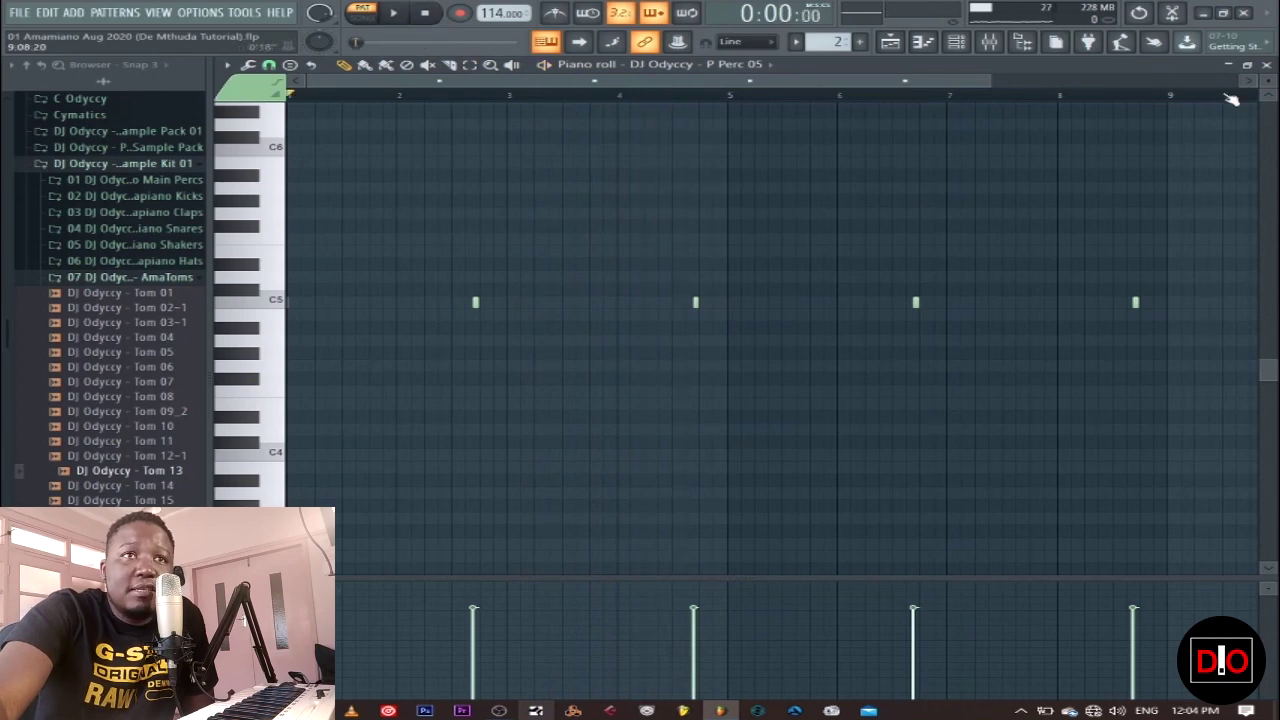
{"action": "left_click", "coordinate": [1266, 64]}
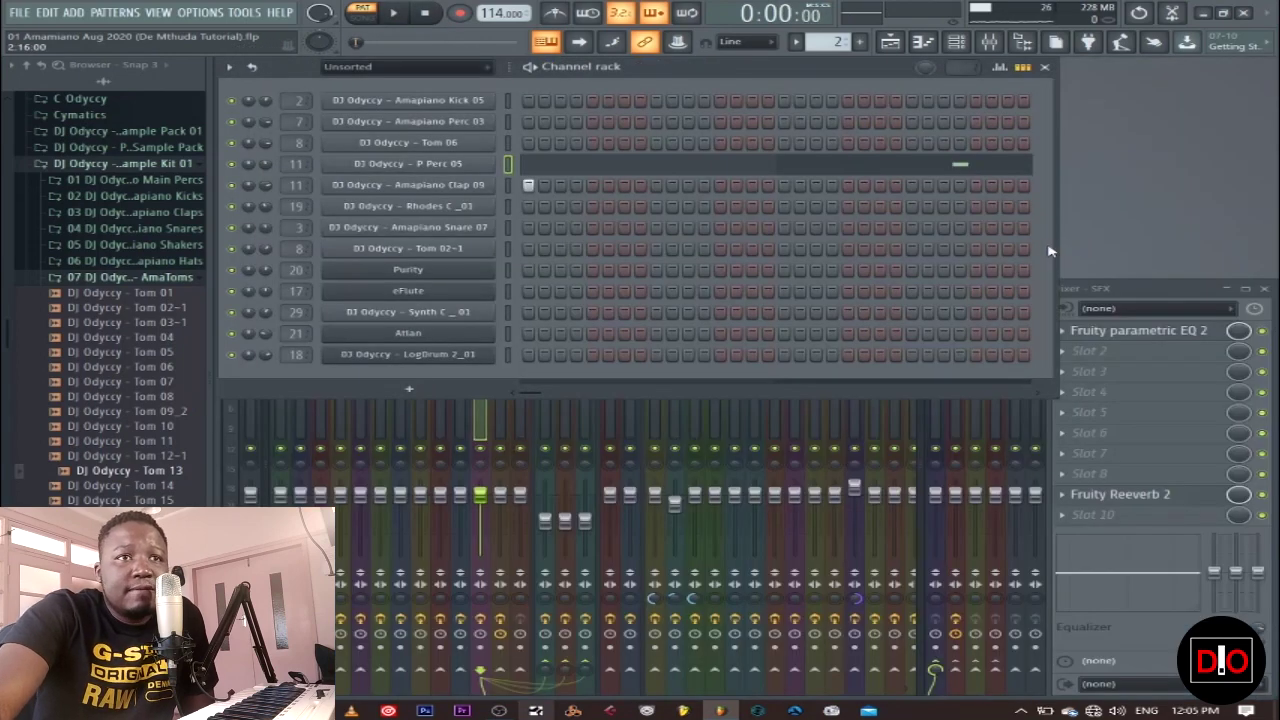
Step: Play pattern 3 with Tom 02-1 muted and examine the Amapiano Snare 07 notes in the piano roll
{"action": "key", "text": "KP_Add"}
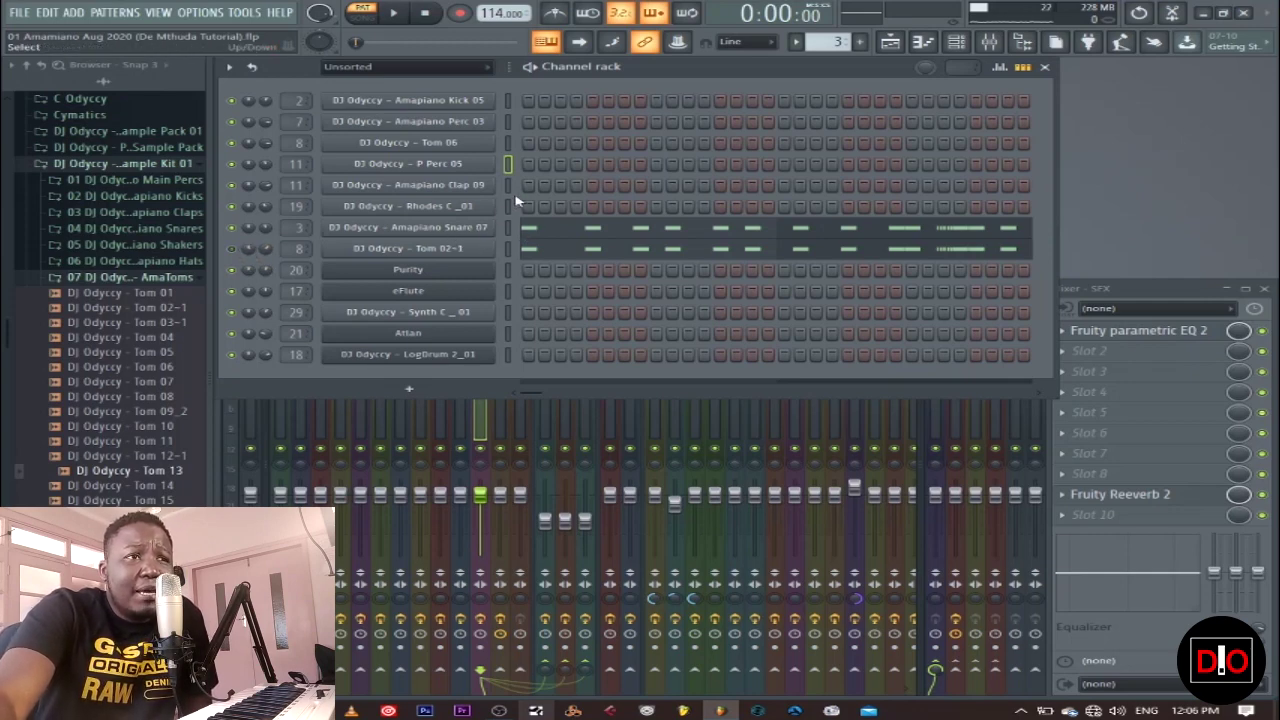
{"action": "left_click", "coordinate": [398, 14]}
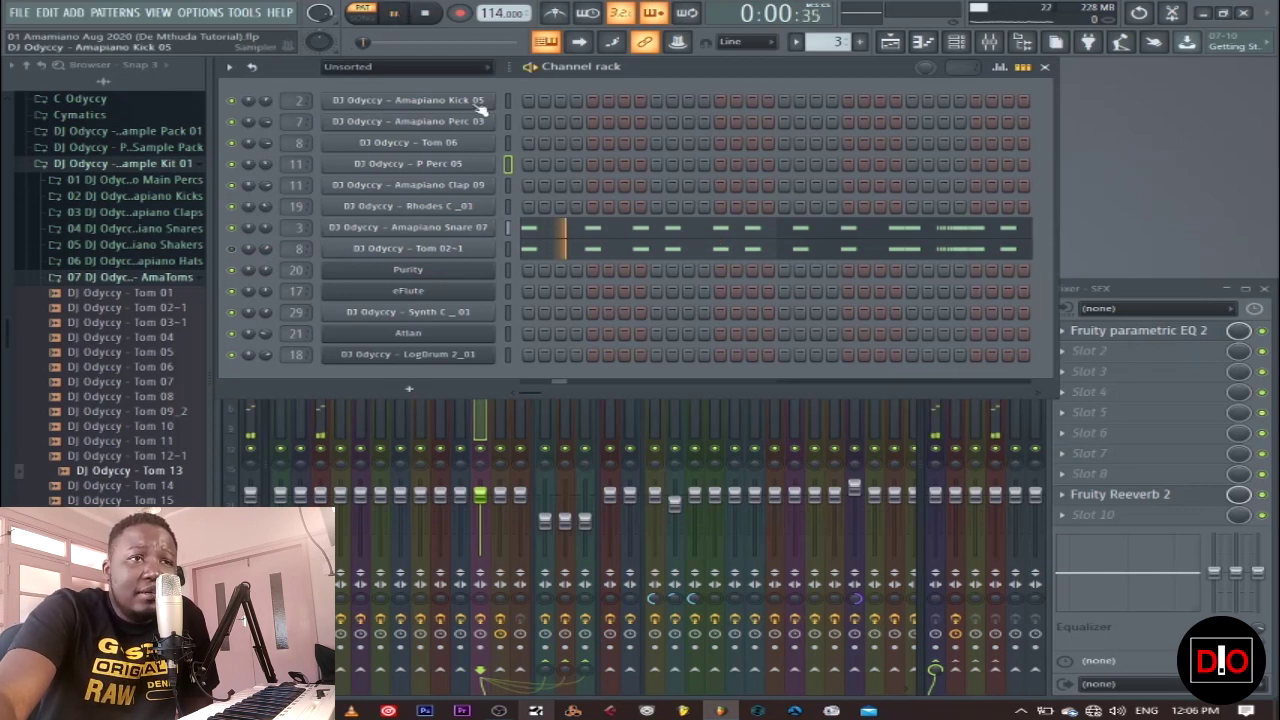
{"action": "left_click", "coordinate": [613, 229]}
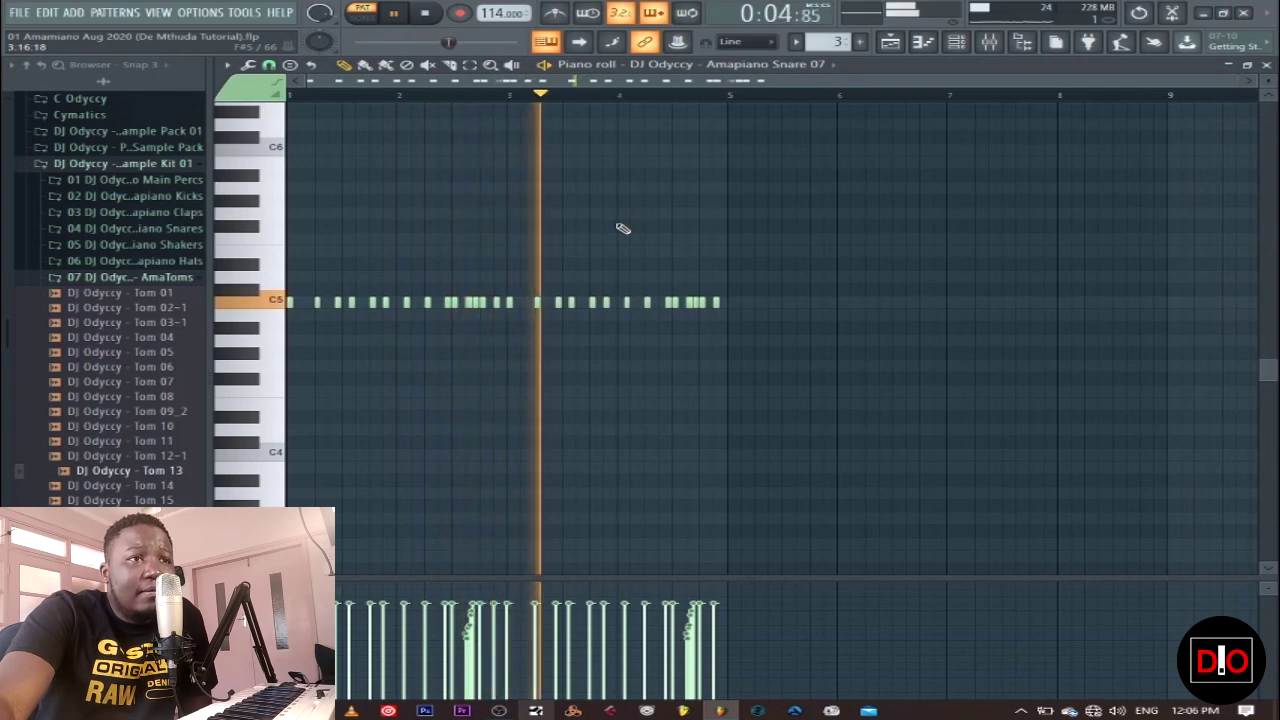
{"action": "scroll", "coordinate": [808, 123], "scroll_direction": "up", "scroll_amount": 5}
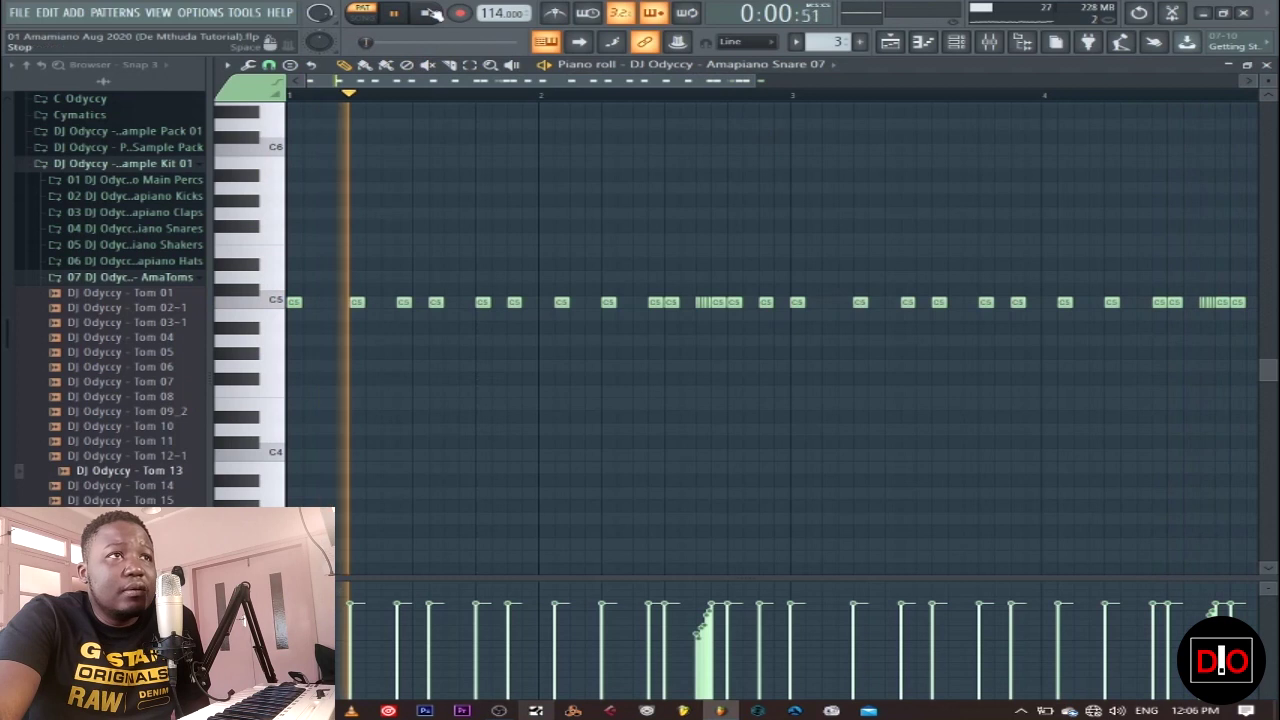
{"action": "key", "text": "space"}
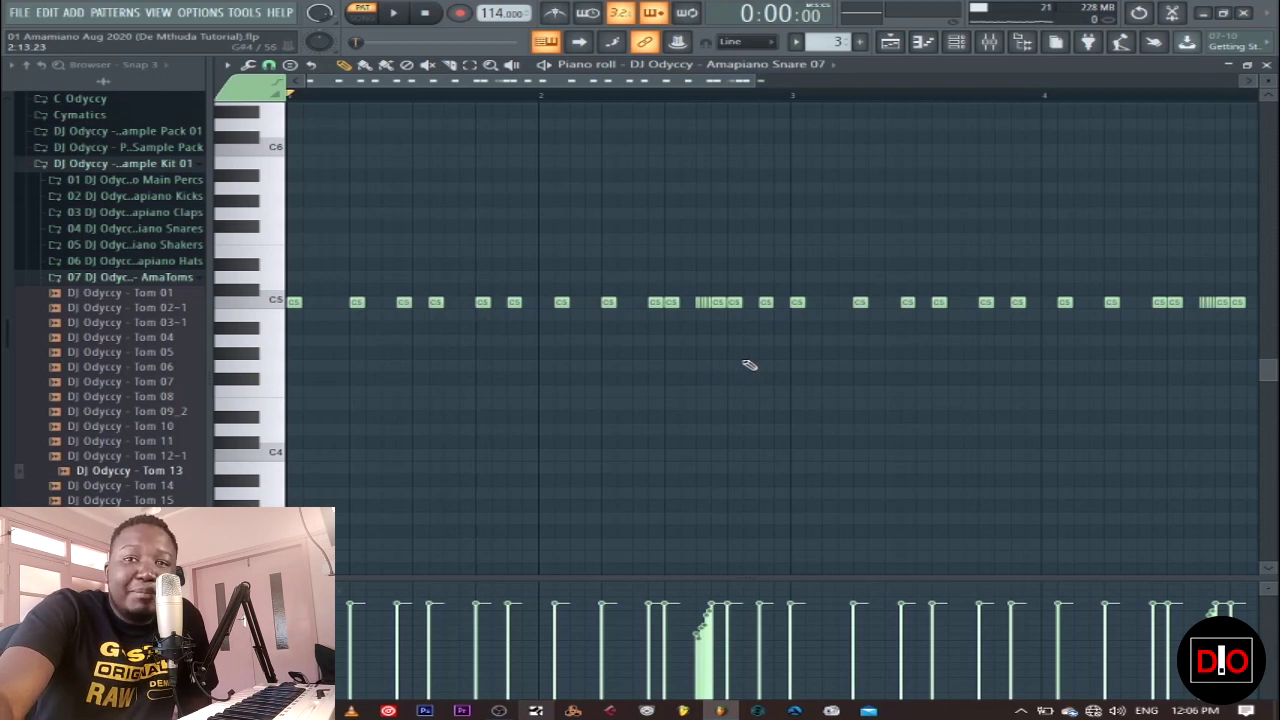
Step: Build a trial snare roll in bar 2 by chopping a C#5 note and giving it rising velocities, and delete it again
{"action": "left_click", "coordinate": [703, 291]}
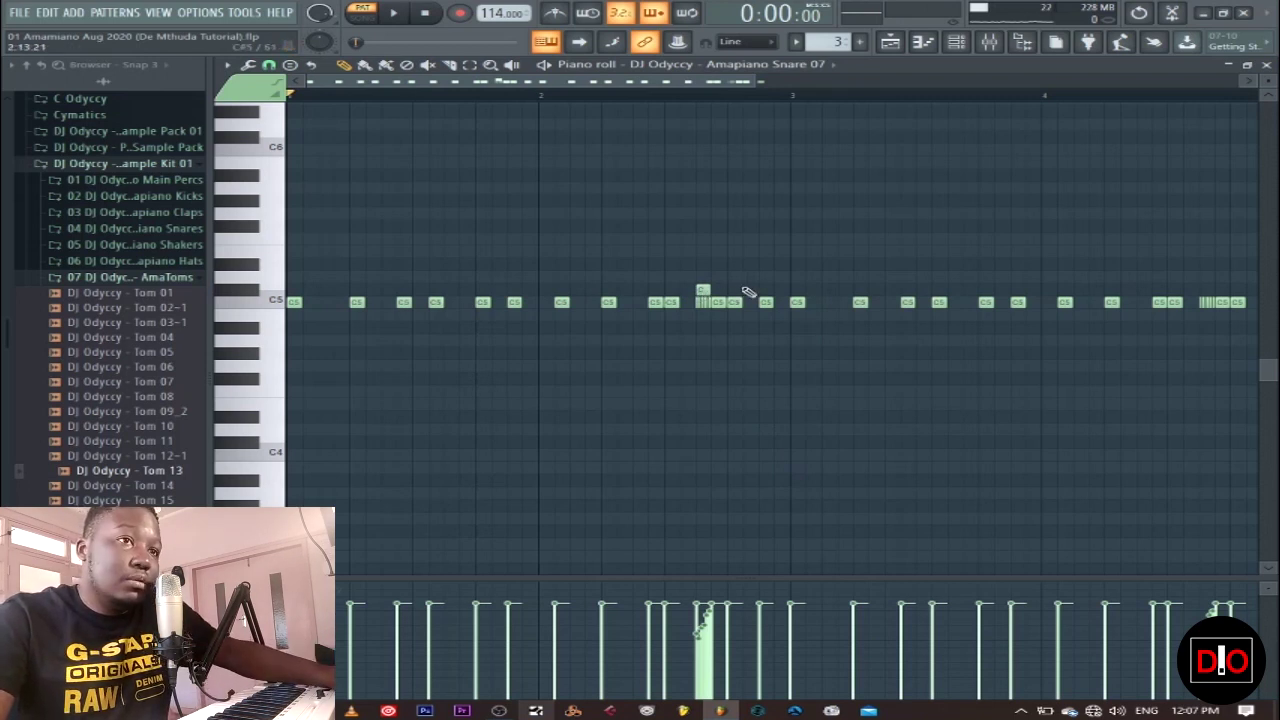
{"action": "left_click_drag", "start_coordinate": [730, 284], "coordinate": [693, 298]}
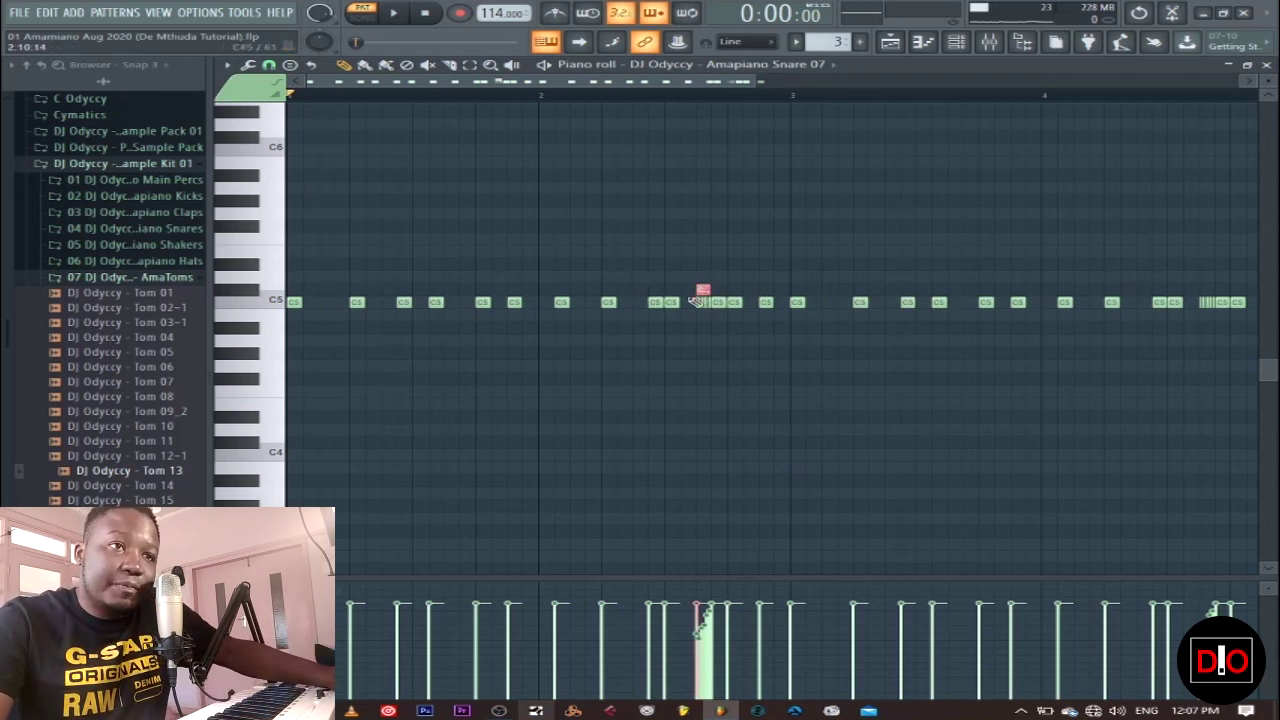
{"action": "left_click", "coordinate": [268, 66]}
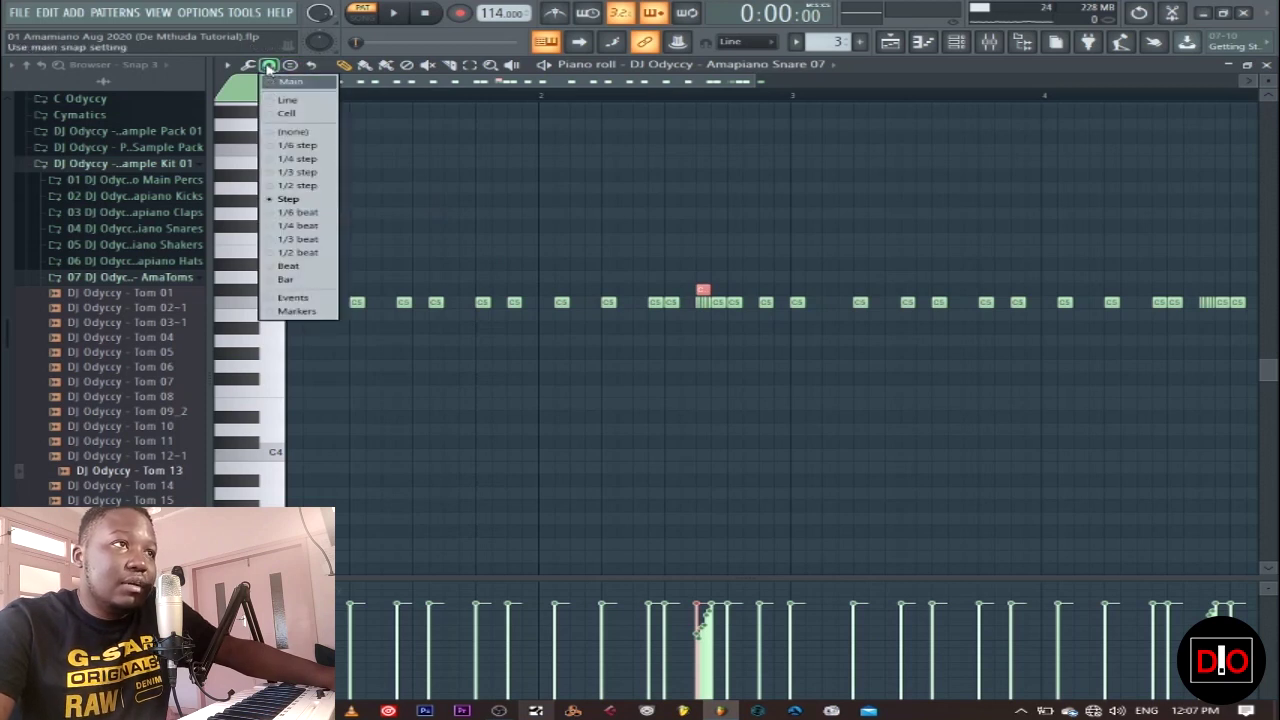
{"action": "left_click", "coordinate": [298, 150]}
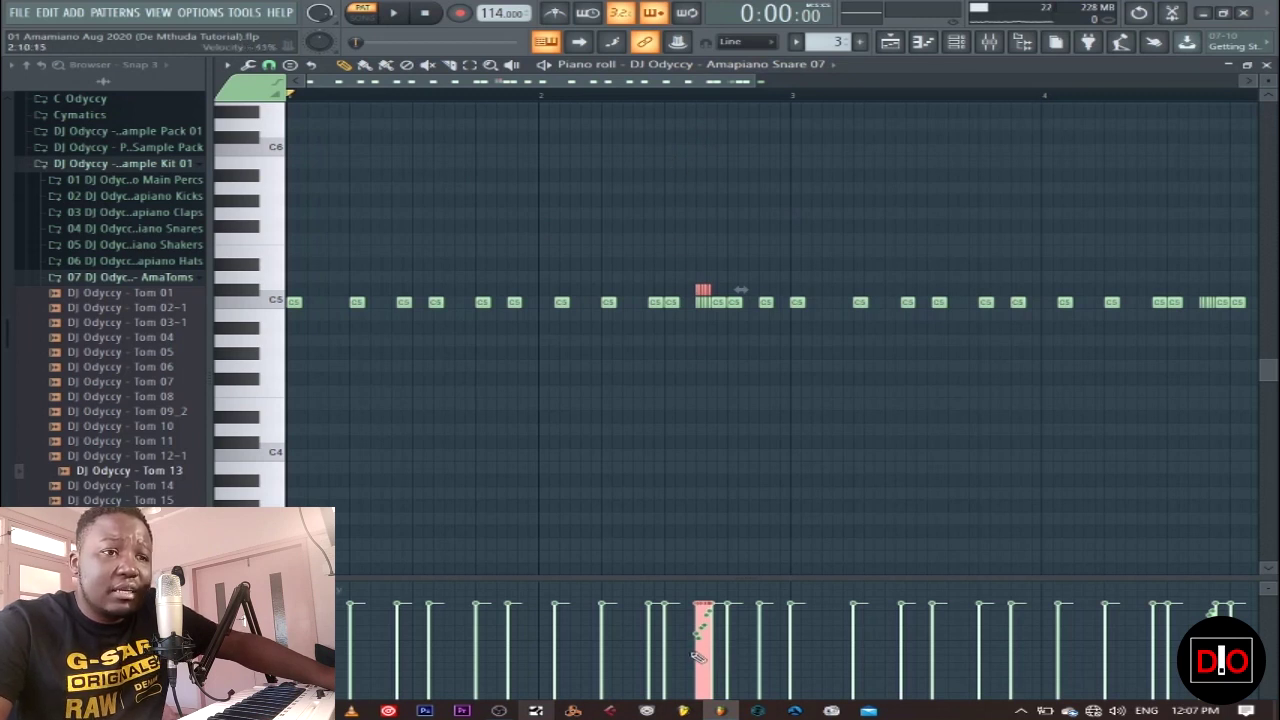
{"action": "left_click_drag", "start_coordinate": [718, 620], "coordinate": [703, 655]}
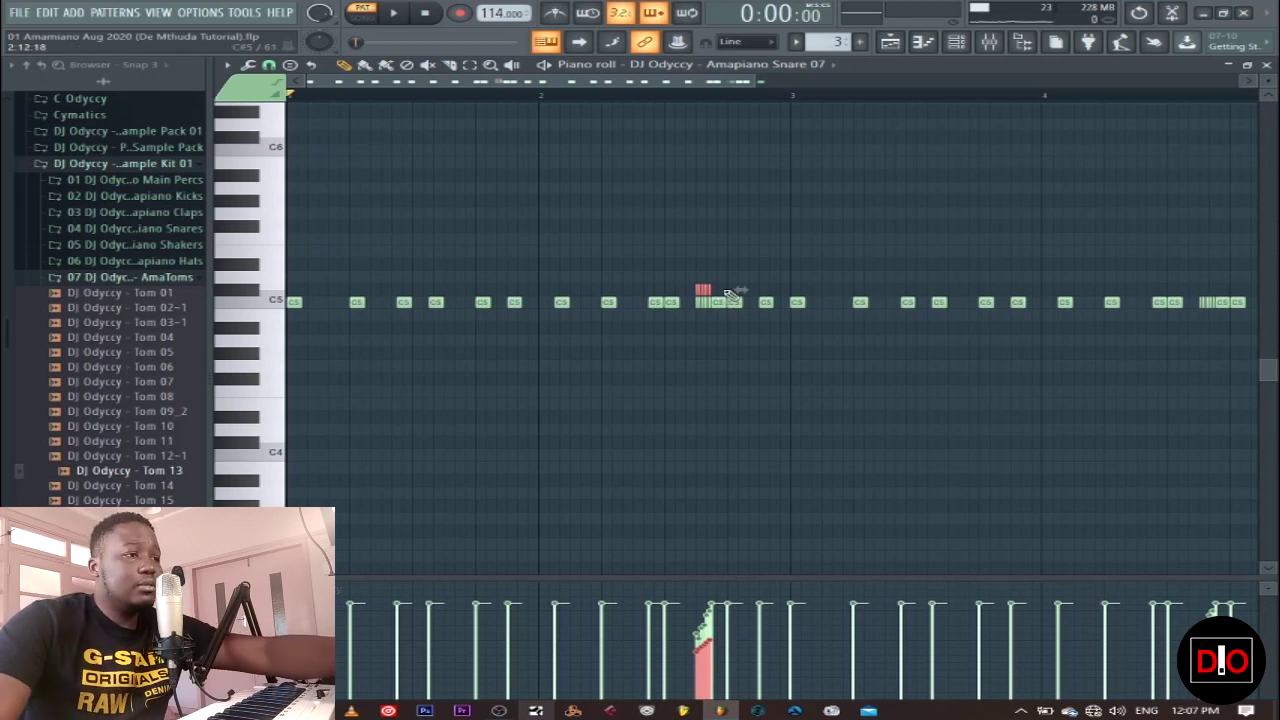
{"action": "key", "text": "Delete"}
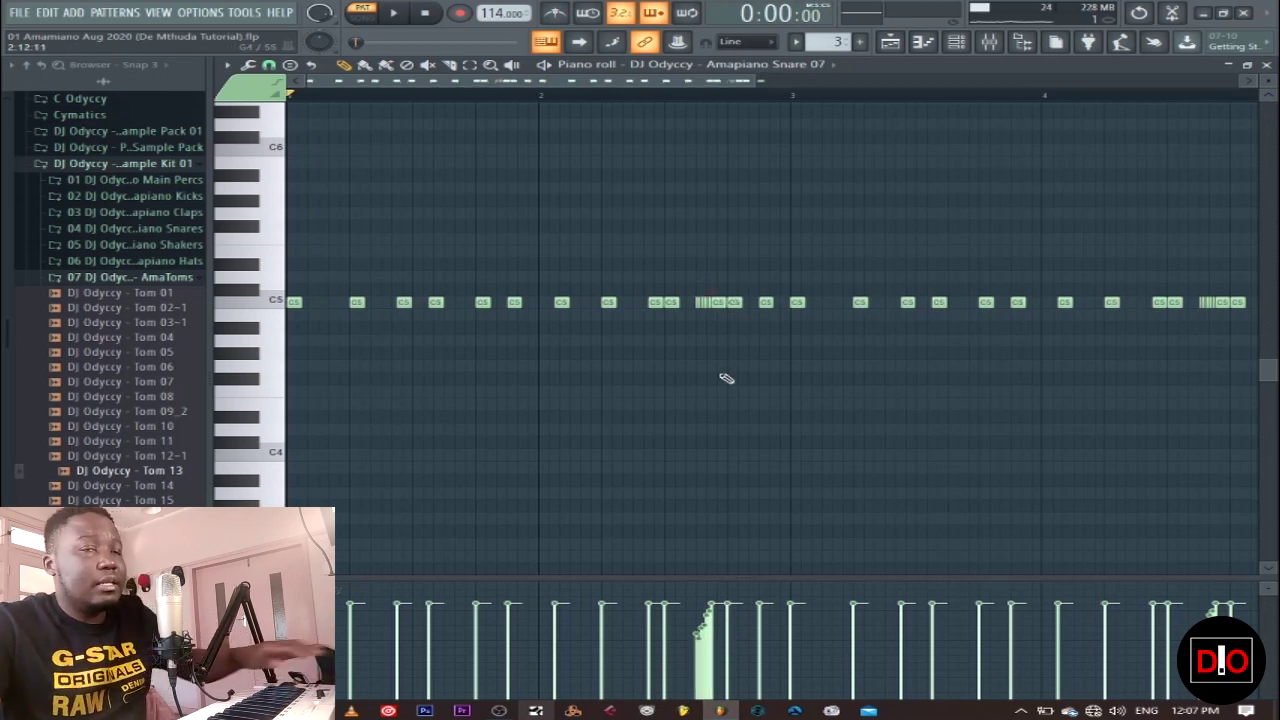
Step: Unmute Tom 02~1 and play pattern 3 with Amapiano Snare 07 and the tom layered together
{"action": "left_click", "coordinate": [1267, 65]}
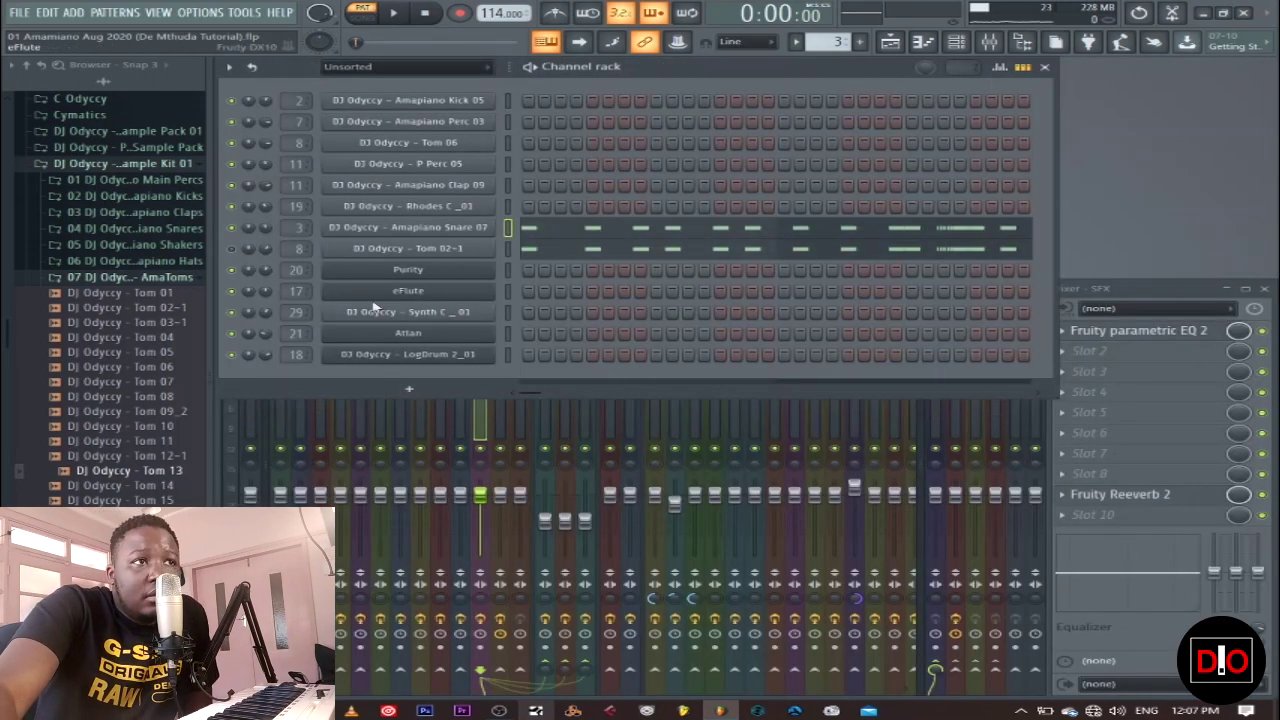
{"action": "left_click", "coordinate": [508, 249]}
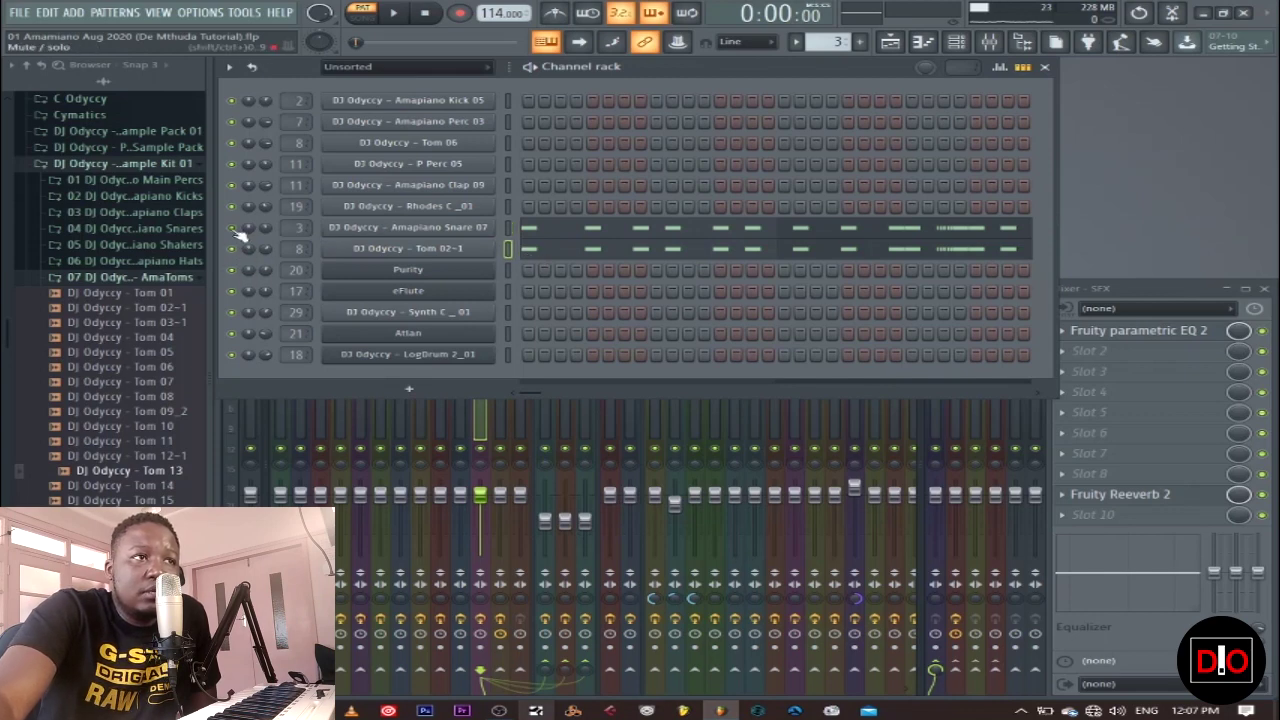
{"action": "left_click", "coordinate": [391, 14]}
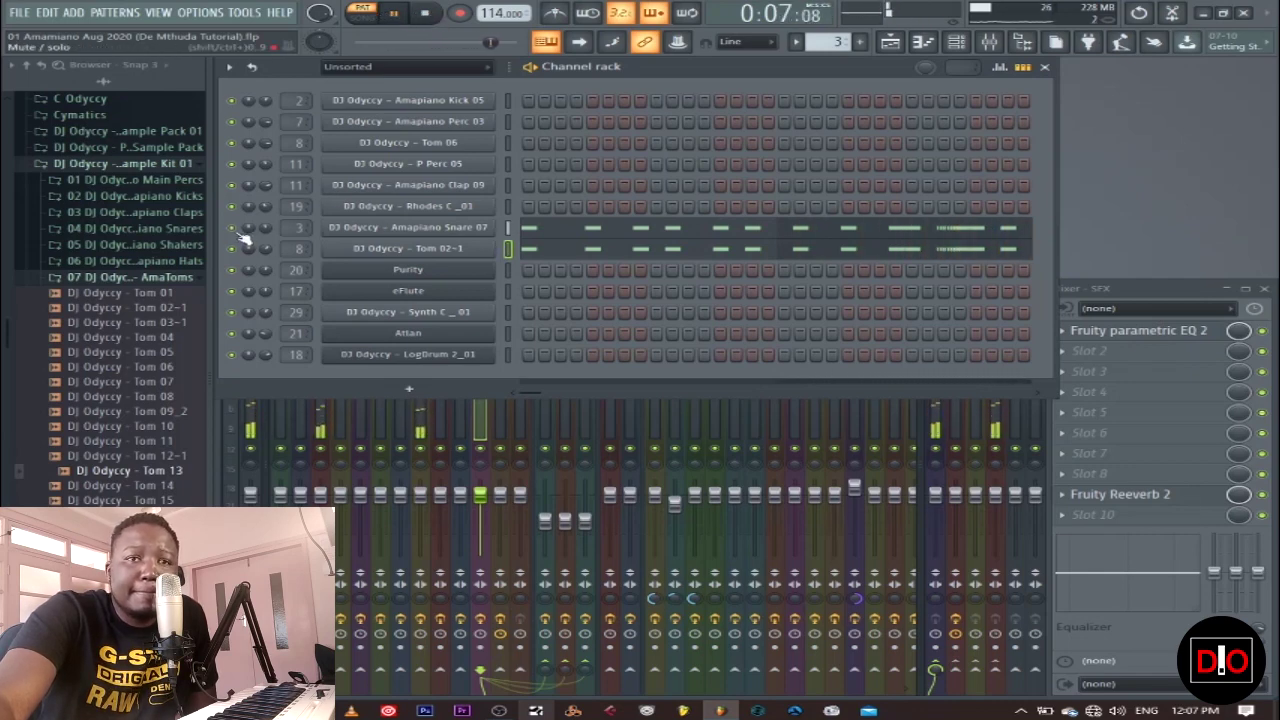
{"action": "left_click", "coordinate": [433, 13]}
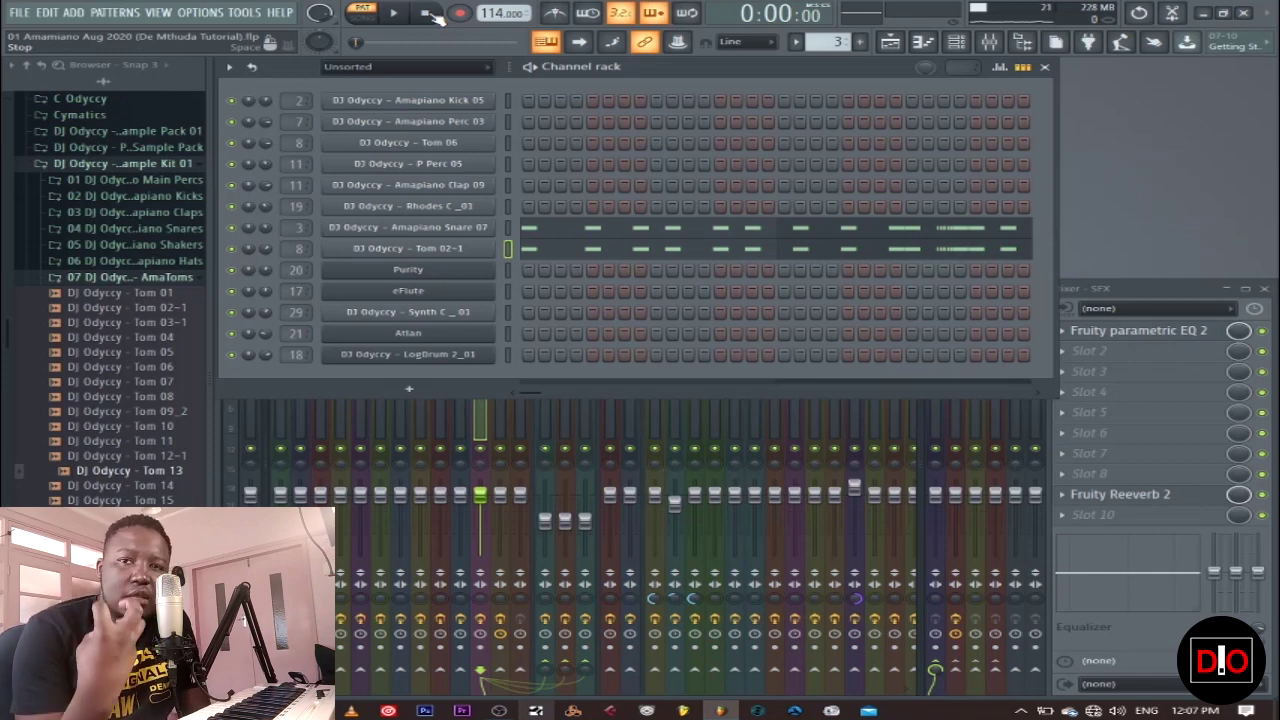
Step: Switch to pattern 4 and examine and play all four bars of the eFlute sub bass notes in the piano roll
{"action": "key", "text": "KP_Add"}
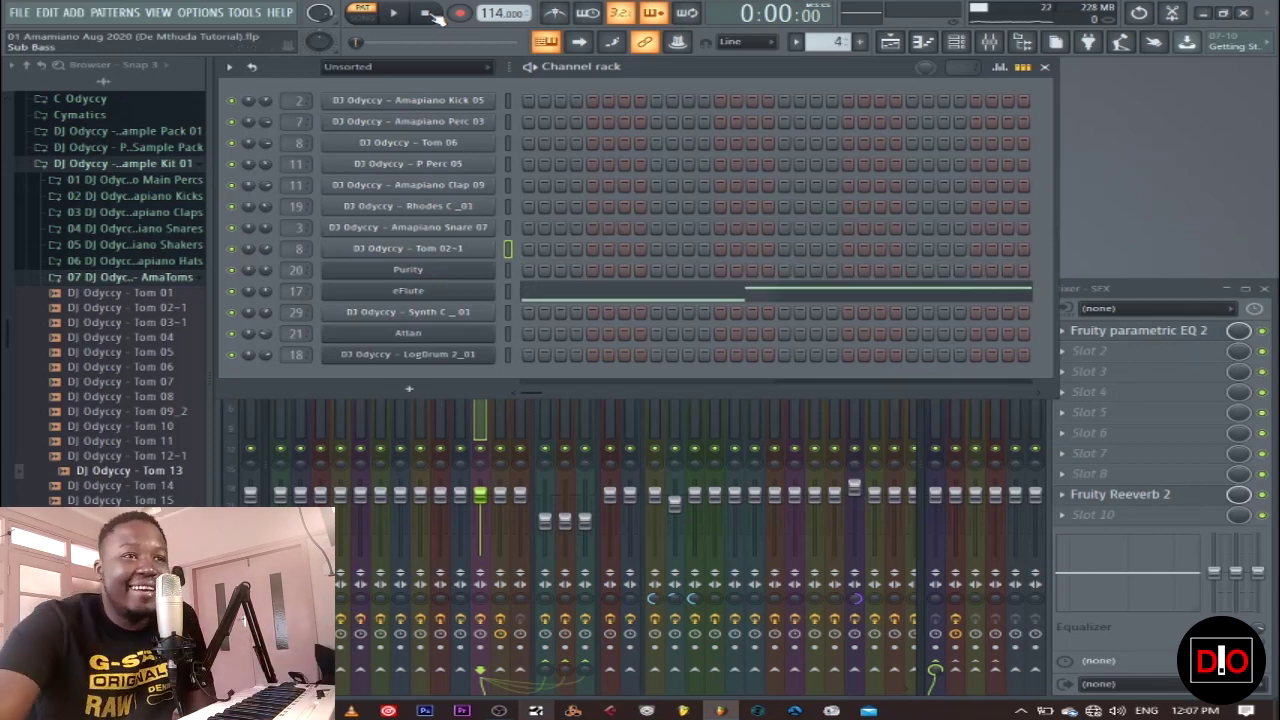
{"action": "left_click", "coordinate": [508, 290]}
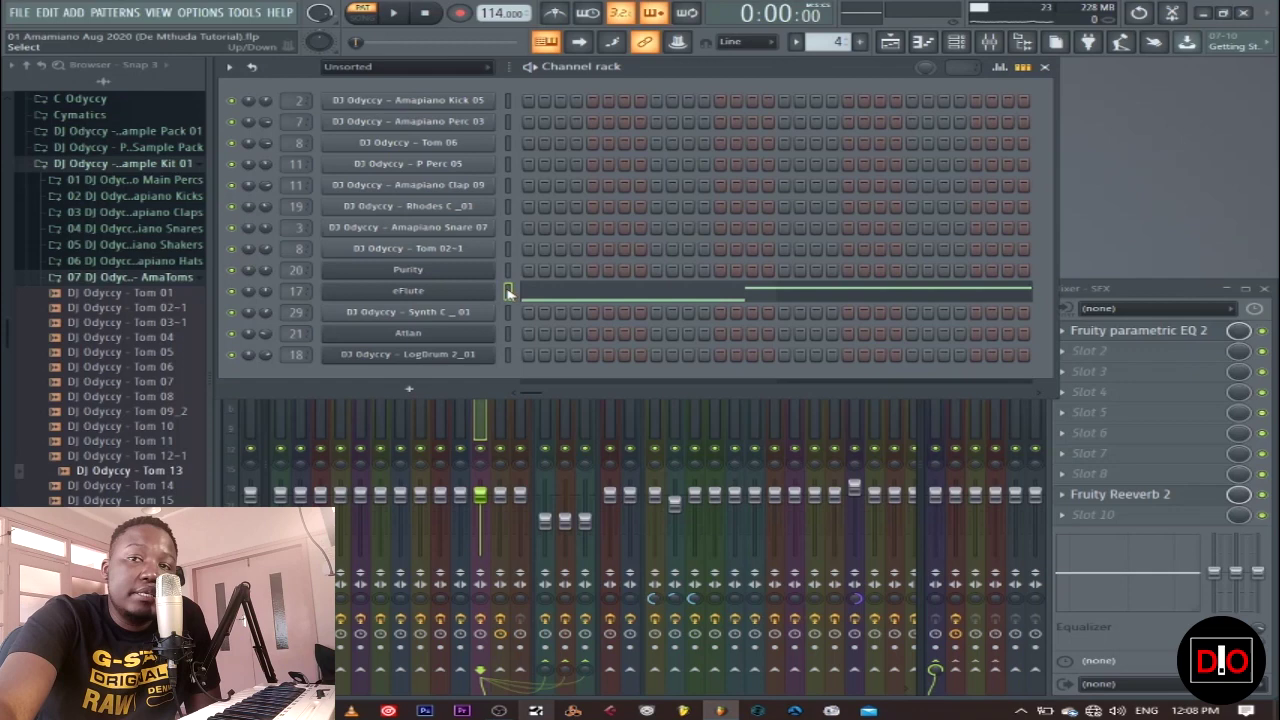
{"action": "left_click", "coordinate": [630, 301]}
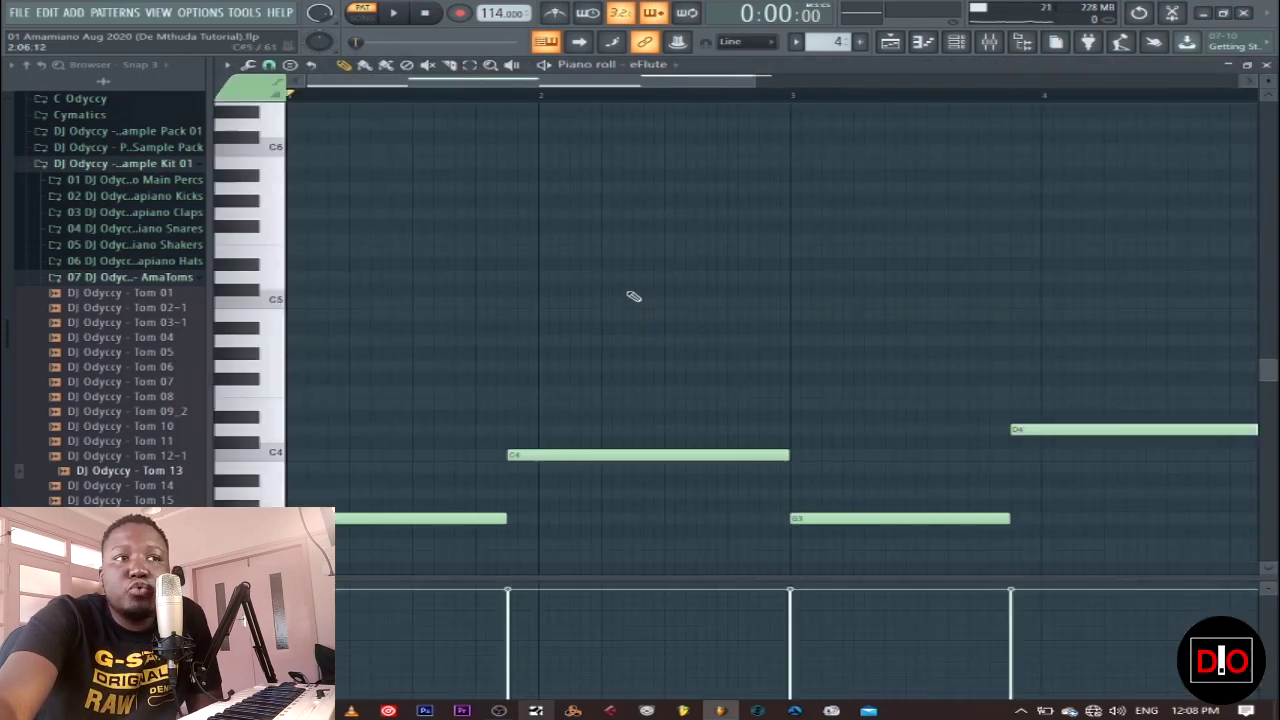
{"action": "left_click_drag", "start_coordinate": [762, 82], "coordinate": [1033, 84]}
{"action": "scroll", "coordinate": [1160, 395], "scroll_direction": "down", "scroll_amount": 4}
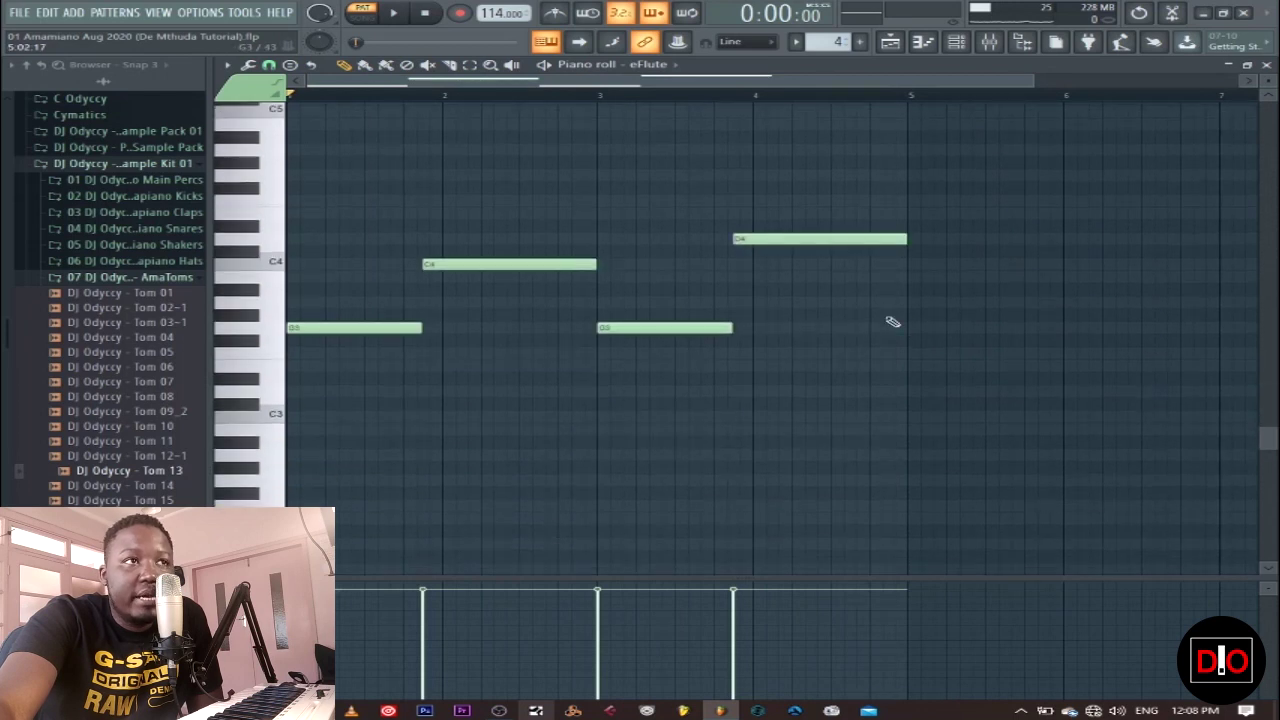
{"action": "left_click", "coordinate": [397, 17]}
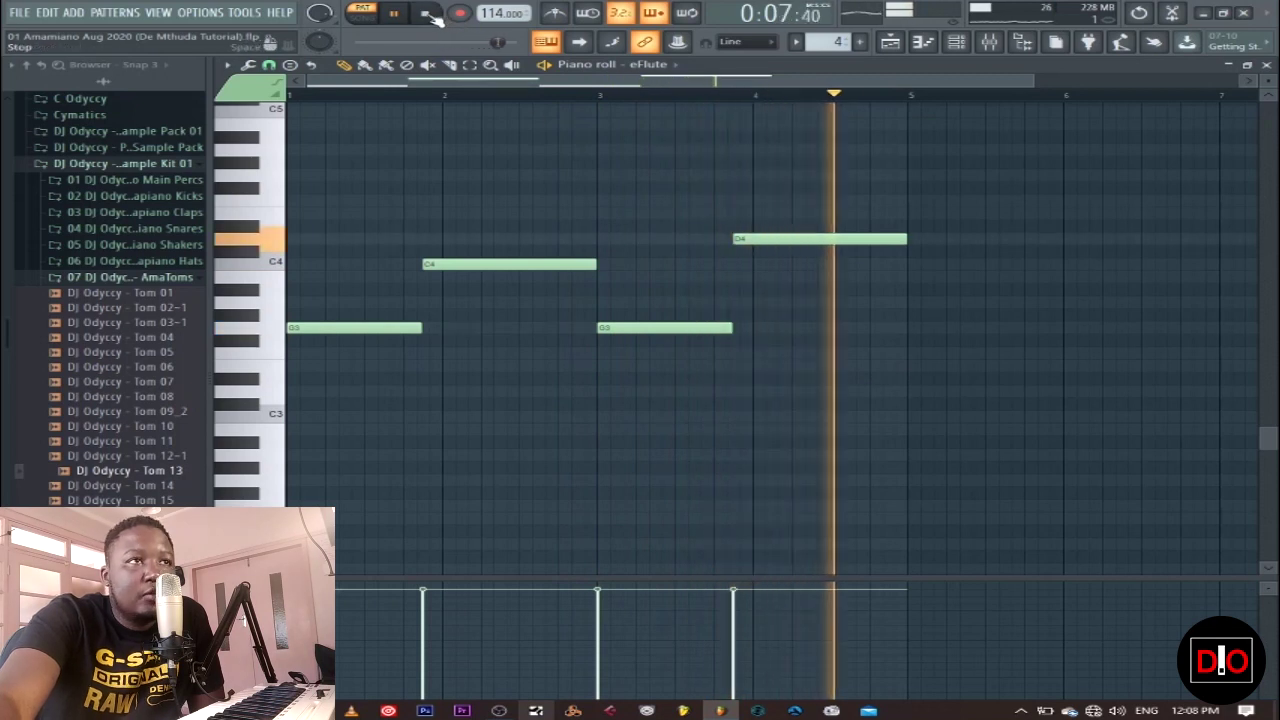
{"action": "key", "text": "space"}
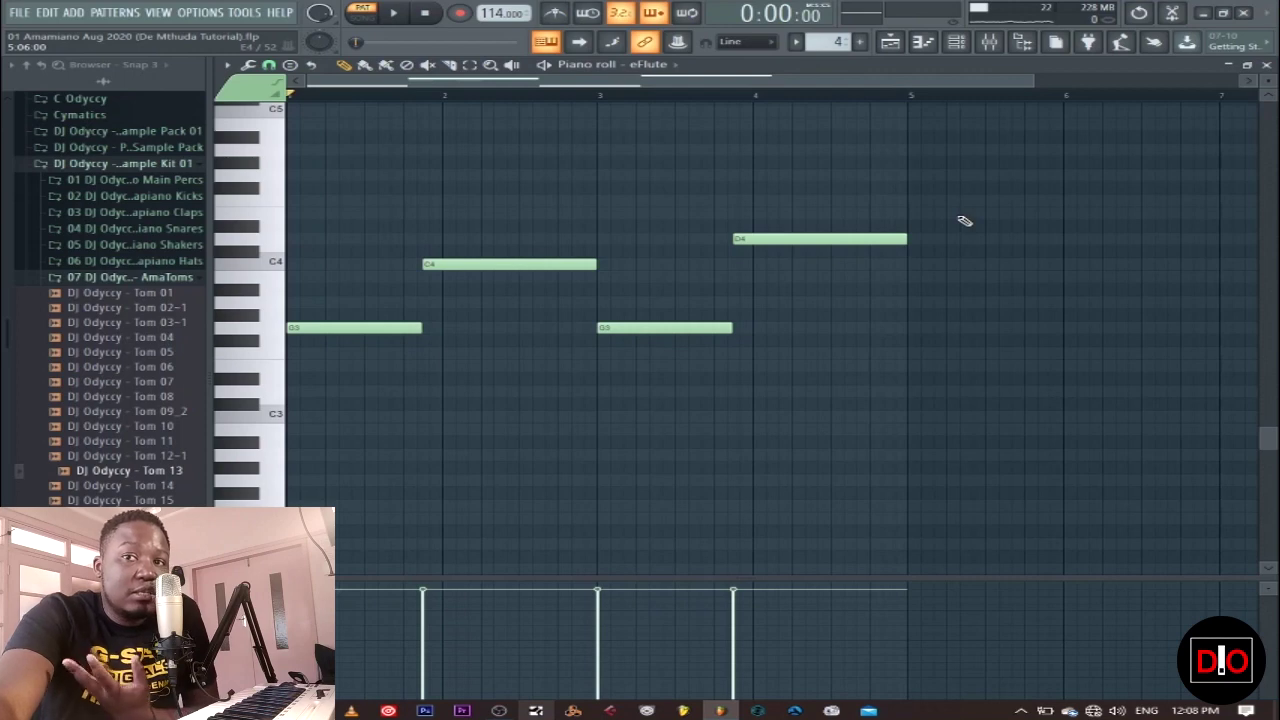
Step: Return to the channel rack and view the Fruity DX10 settings of the eFlute channel
{"action": "left_click", "coordinate": [1265, 64]}
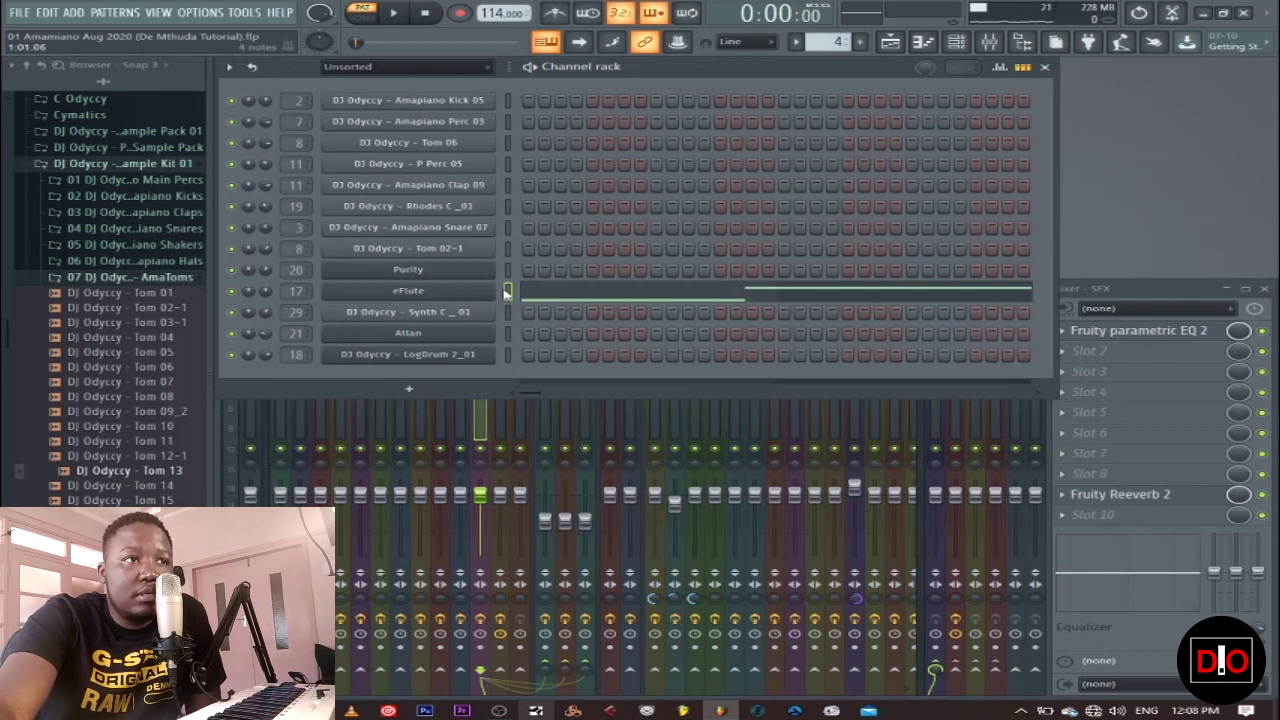
{"action": "left_click", "coordinate": [440, 292]}
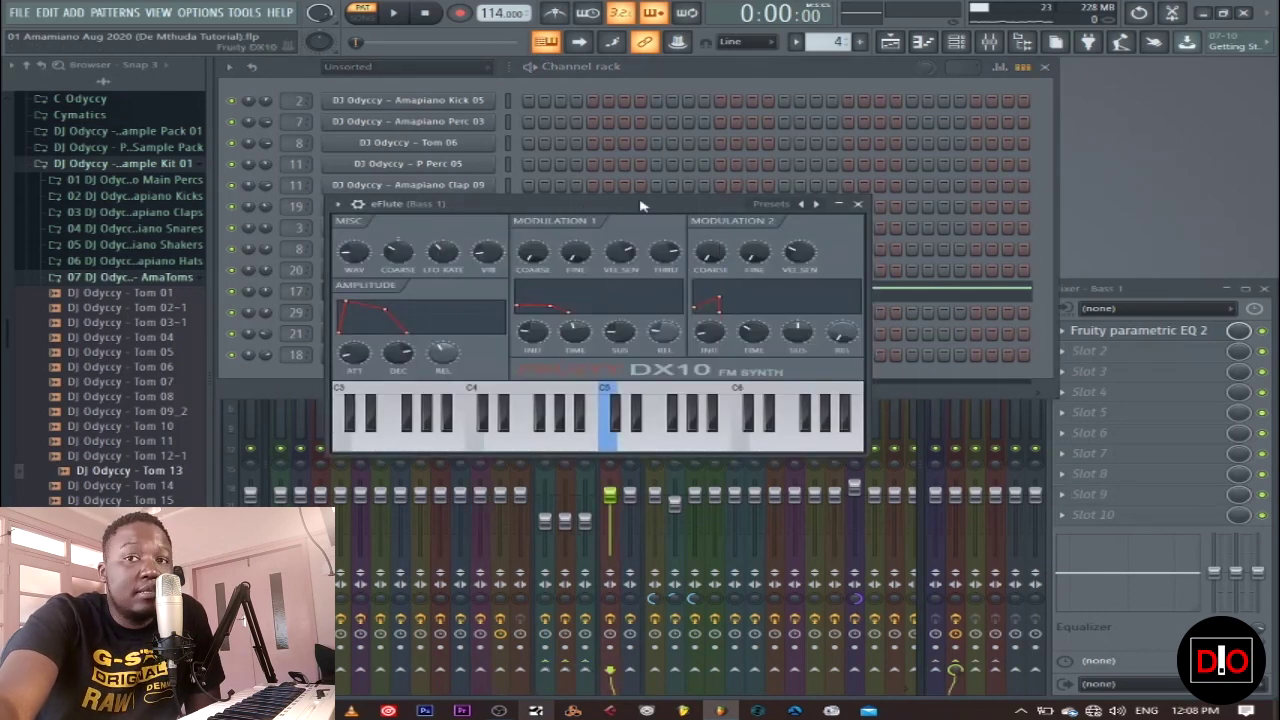
{"action": "left_click", "coordinate": [857, 204]}
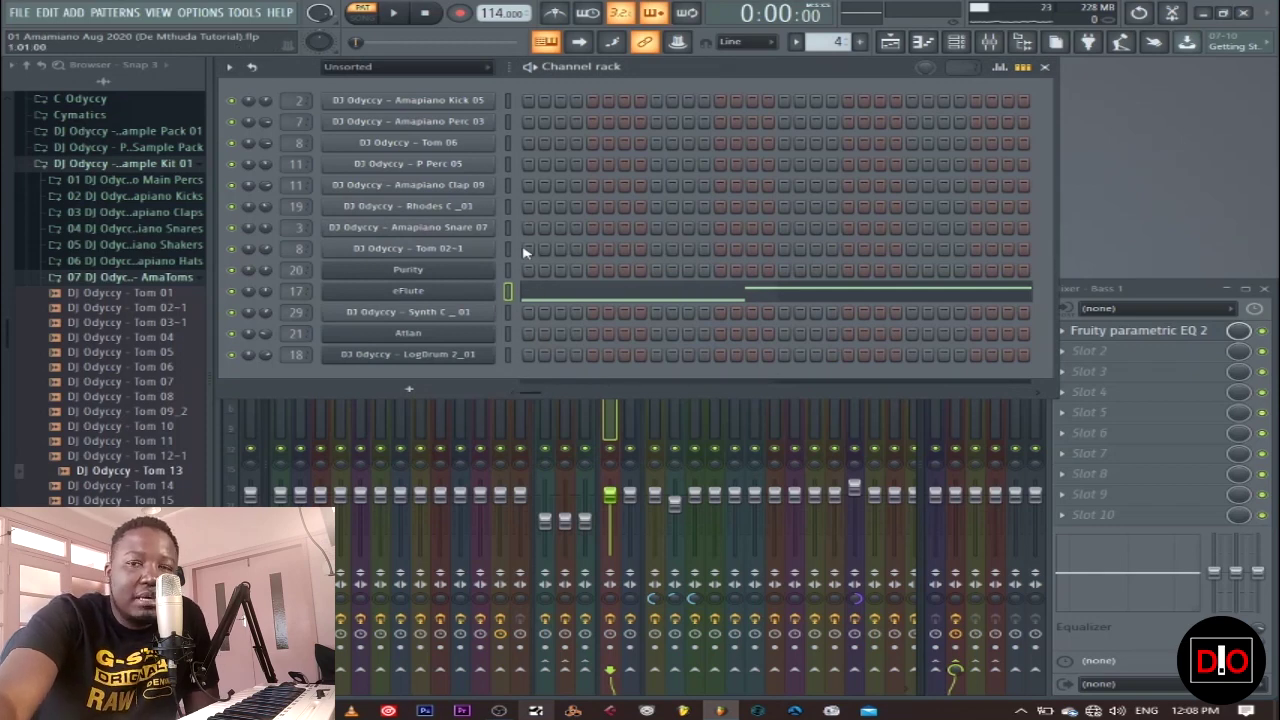
Step: Switch to pattern 5, mute the eFlute channel and view the Fruity DX10 settings of LogDrum 2_01
{"action": "key", "text": "KP_Add"}
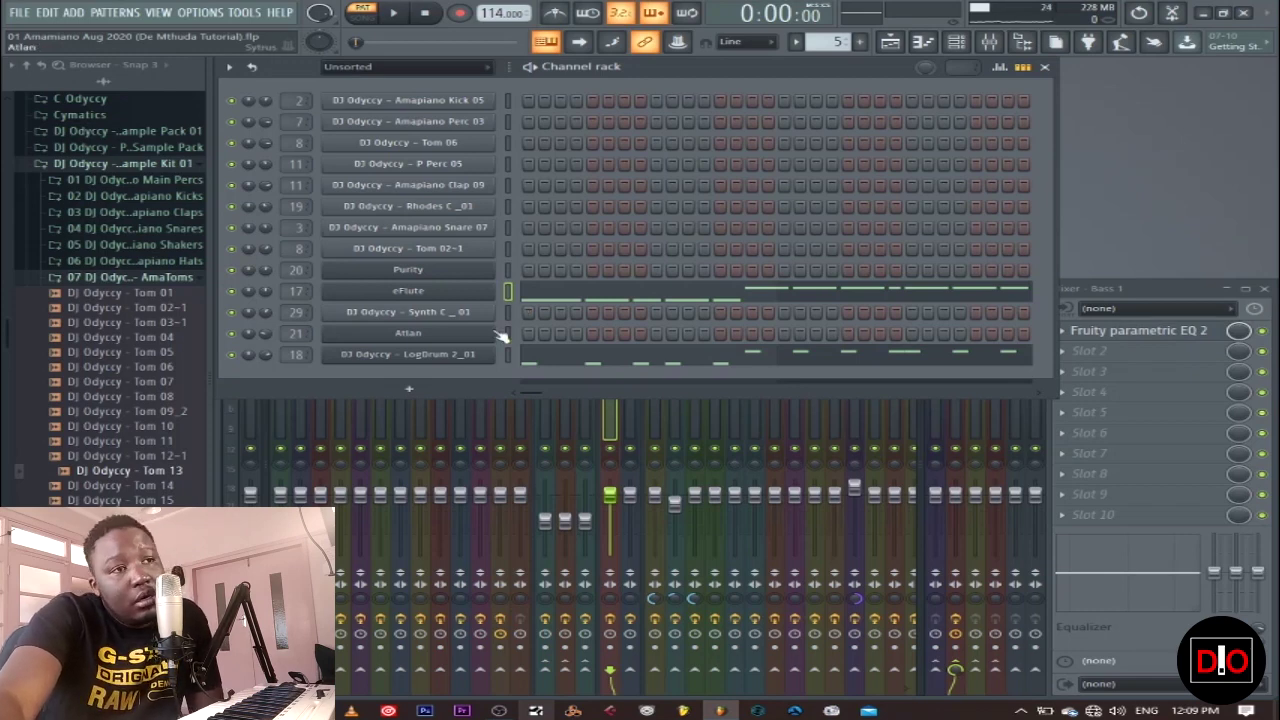
{"action": "left_click", "coordinate": [231, 291]}
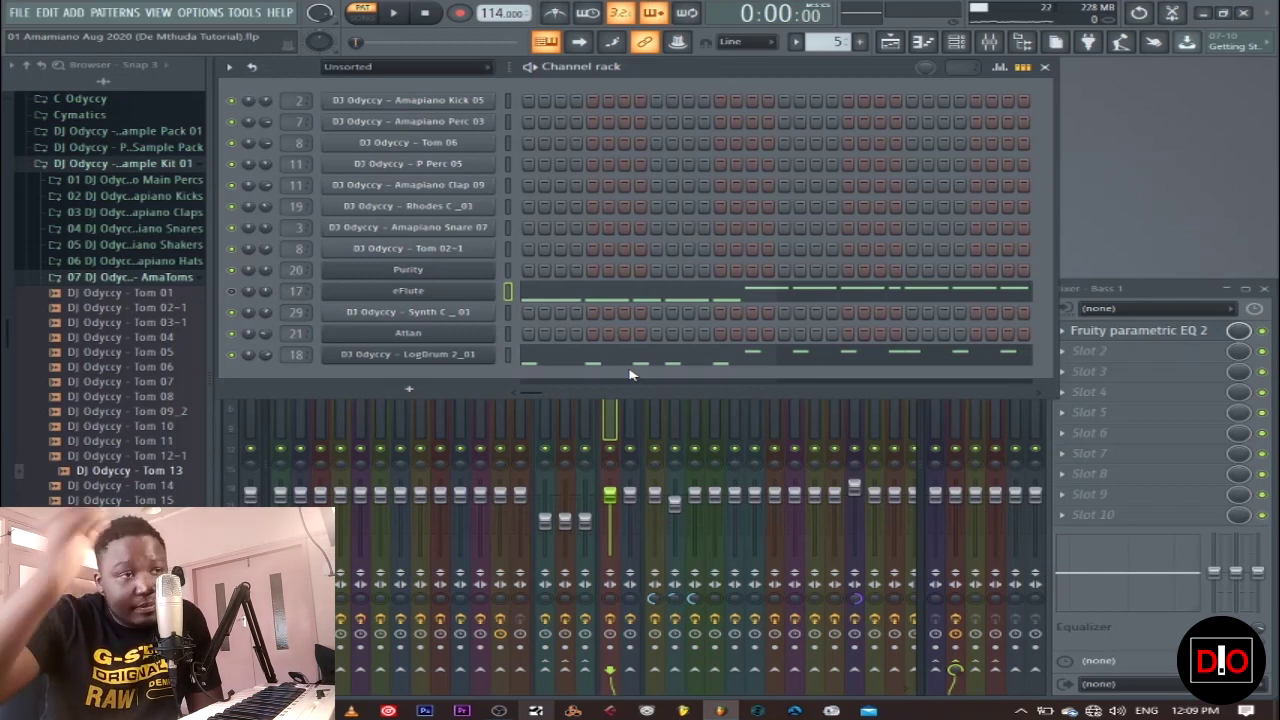
{"action": "left_click", "coordinate": [468, 356]}
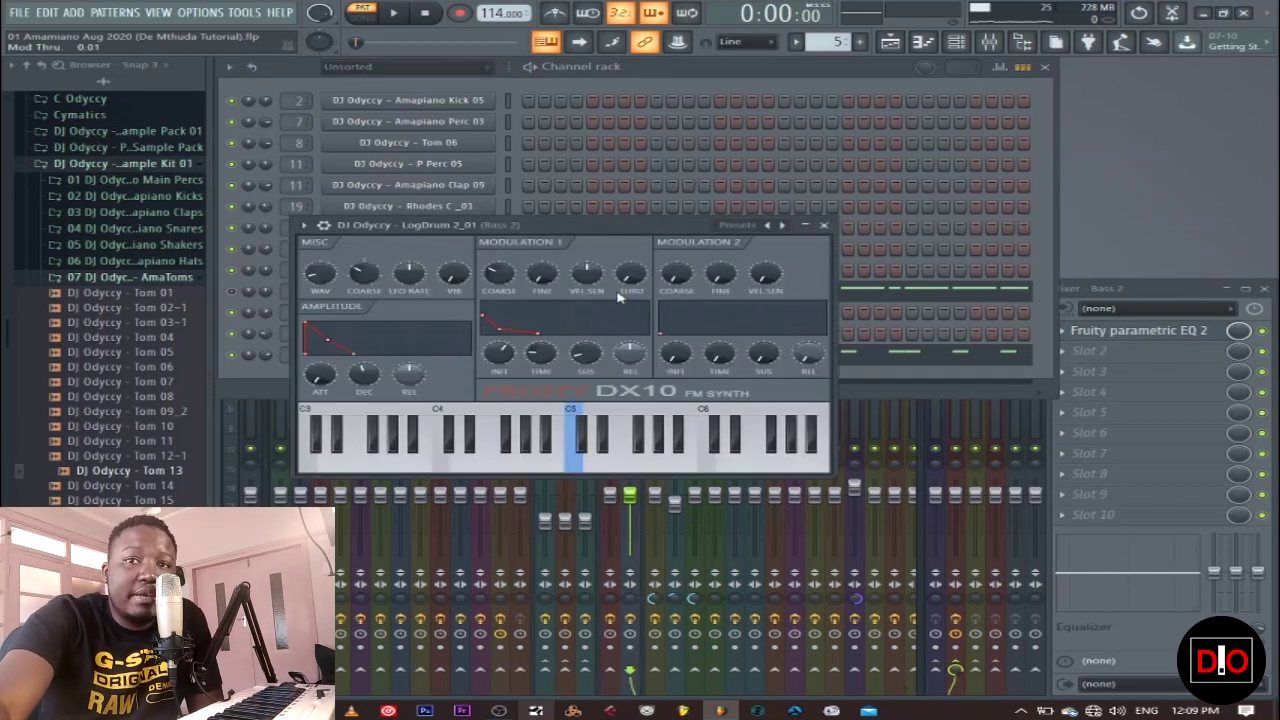
{"action": "left_click", "coordinate": [824, 226]}
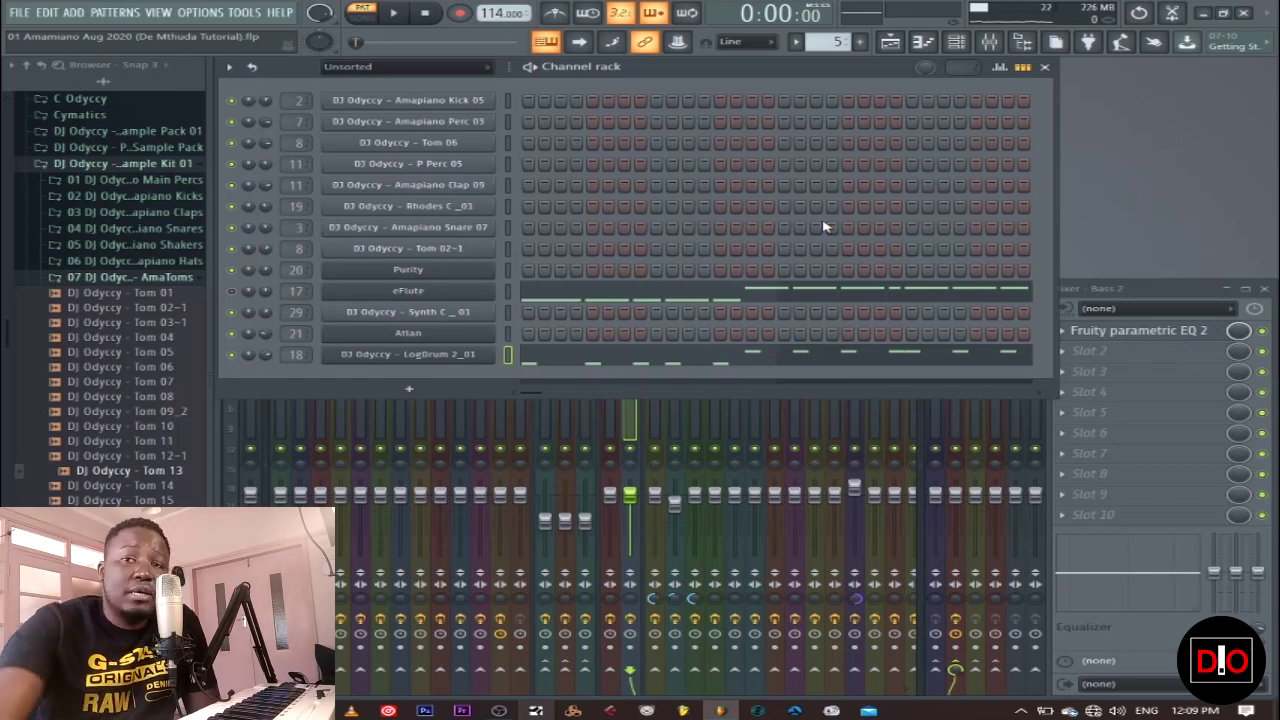
Step: Play pattern 5 with only LogDrum 2_01 sounding, viewing its synth settings again during playback
{"action": "left_click", "coordinate": [395, 15]}
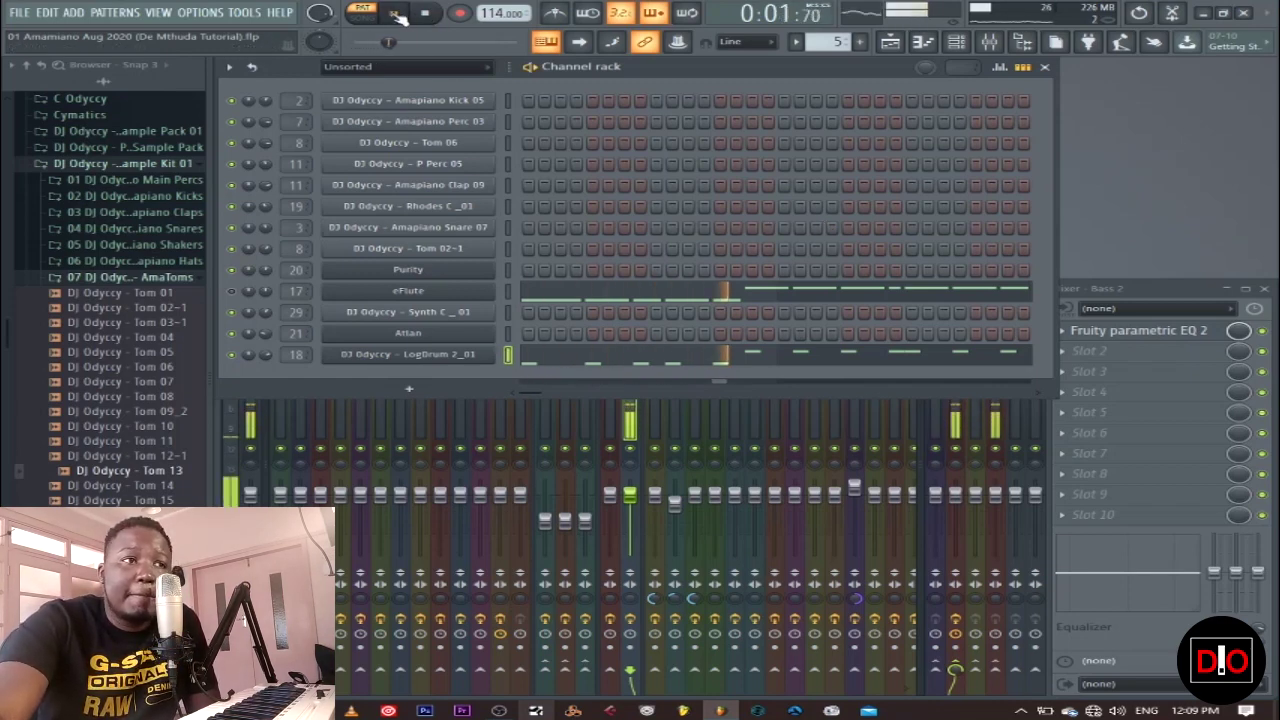
{"action": "left_click", "coordinate": [441, 354]}
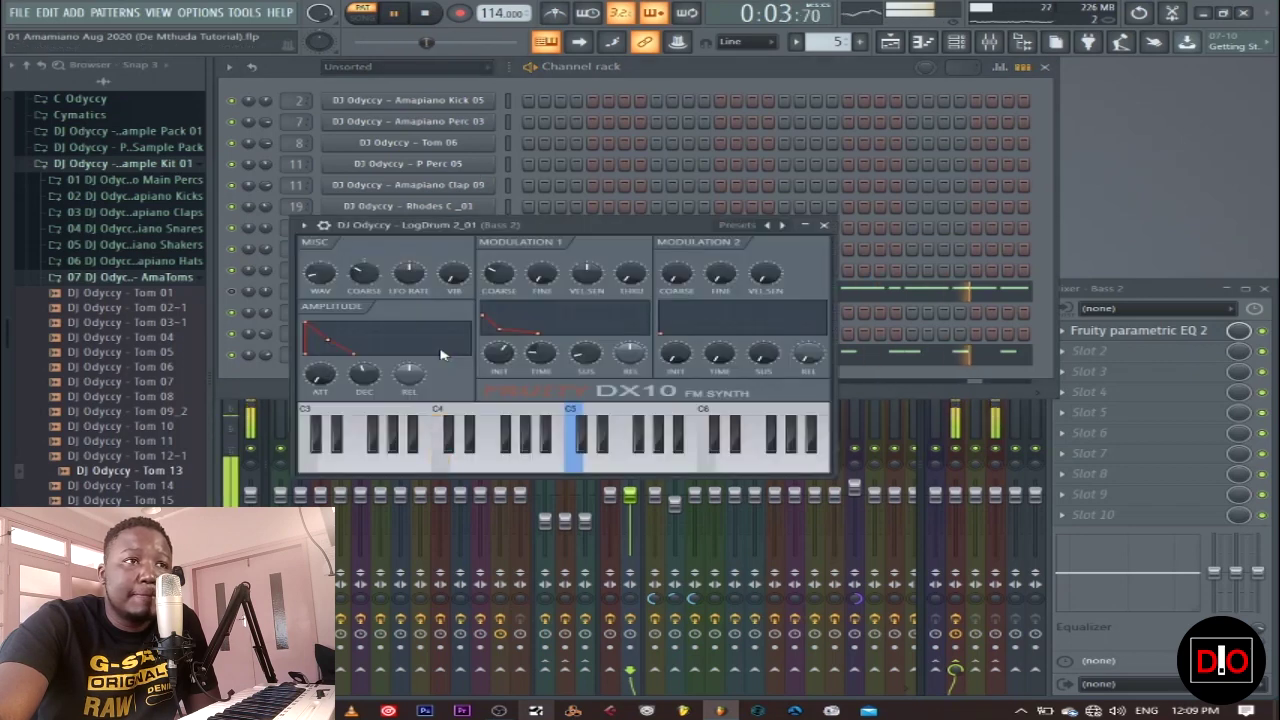
{"action": "left_click", "coordinate": [822, 225]}
{"action": "left_click", "coordinate": [426, 14]}
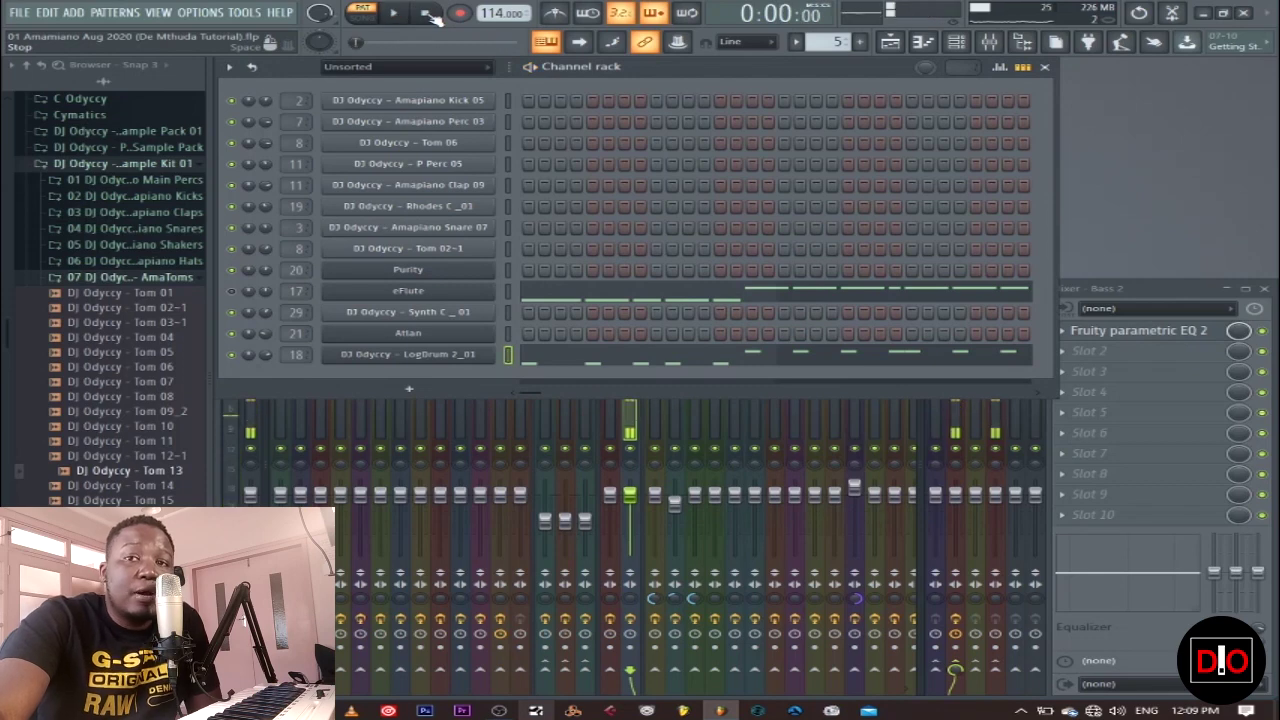
Step: Examine the rhythm and pitches of the LogDrum 2_01 notes in the piano roll of pattern 5
{"action": "left_click", "coordinate": [650, 363]}
{"action": "scroll", "coordinate": [648, 362], "scroll_direction": "up", "scroll_amount": 3}
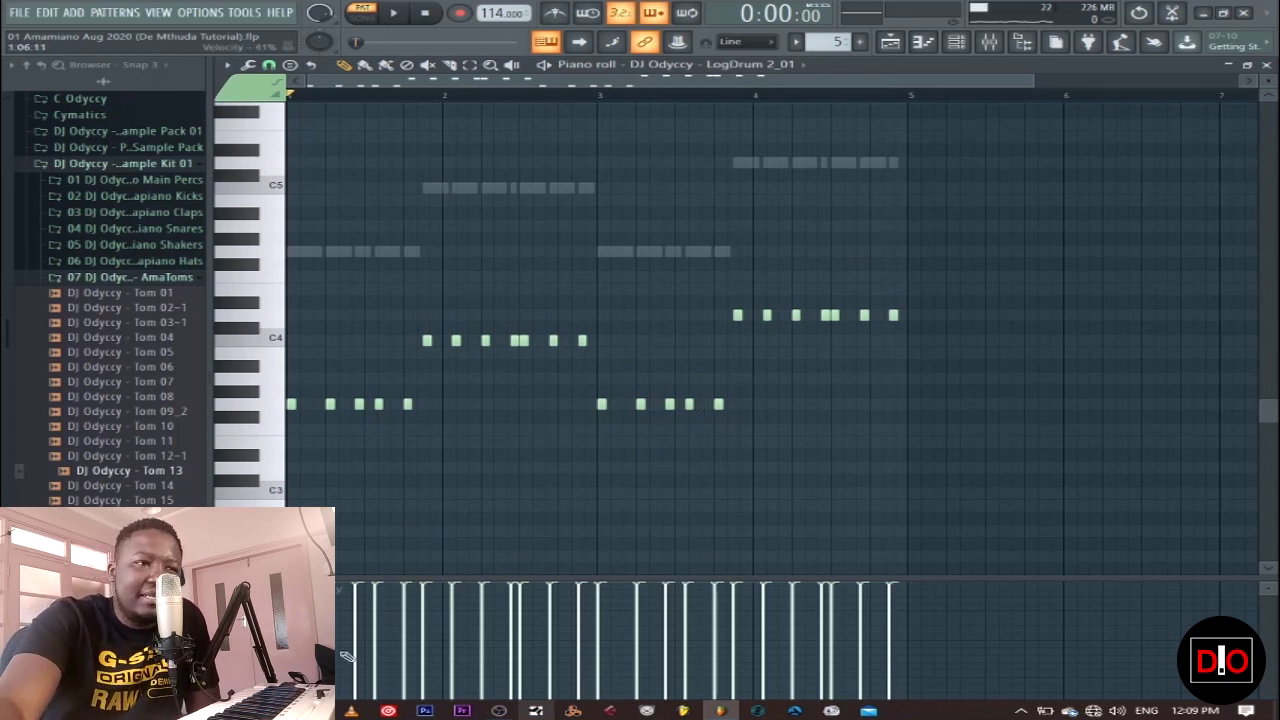
{"action": "left_click", "coordinate": [1266, 64]}
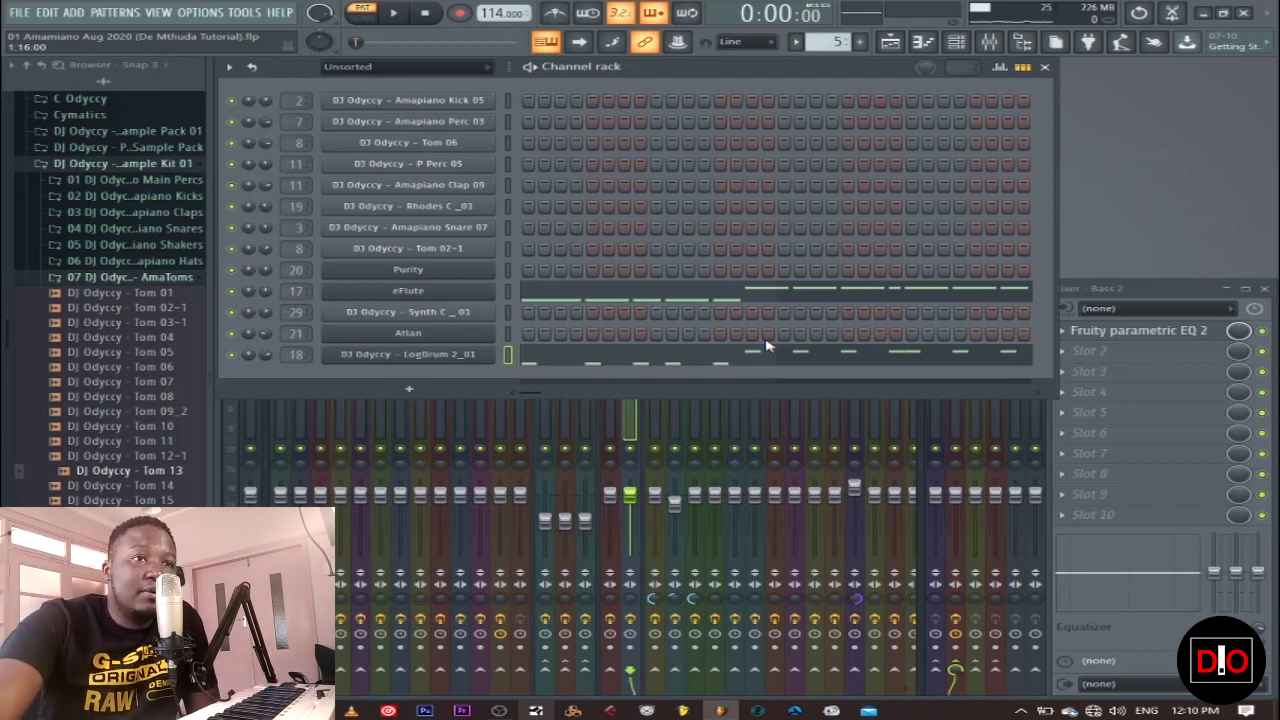
Step: Examine the eFlute notes of pattern 5 and play the pattern with eFlute and LogDrum 2_01 sounding together
{"action": "left_click", "coordinate": [757, 302]}
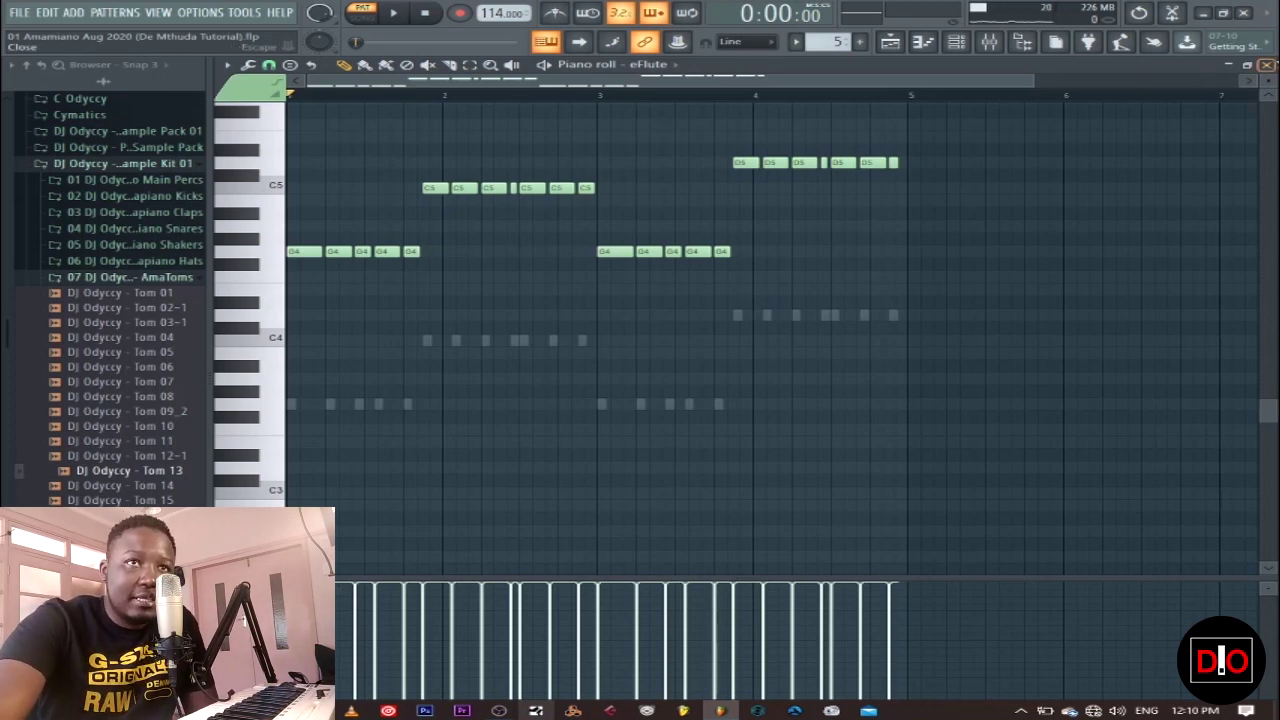
{"action": "left_click", "coordinate": [1267, 64]}
{"action": "left_click", "coordinate": [396, 16]}
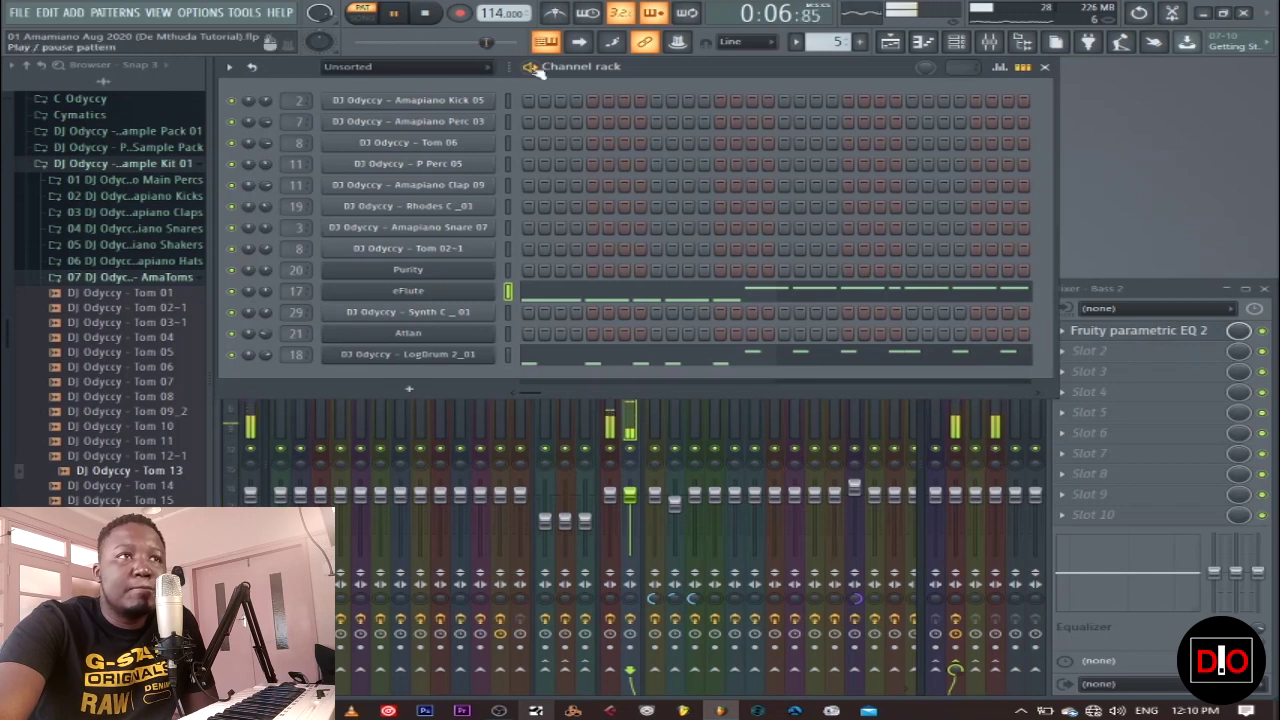
{"action": "left_click", "coordinate": [428, 12]}
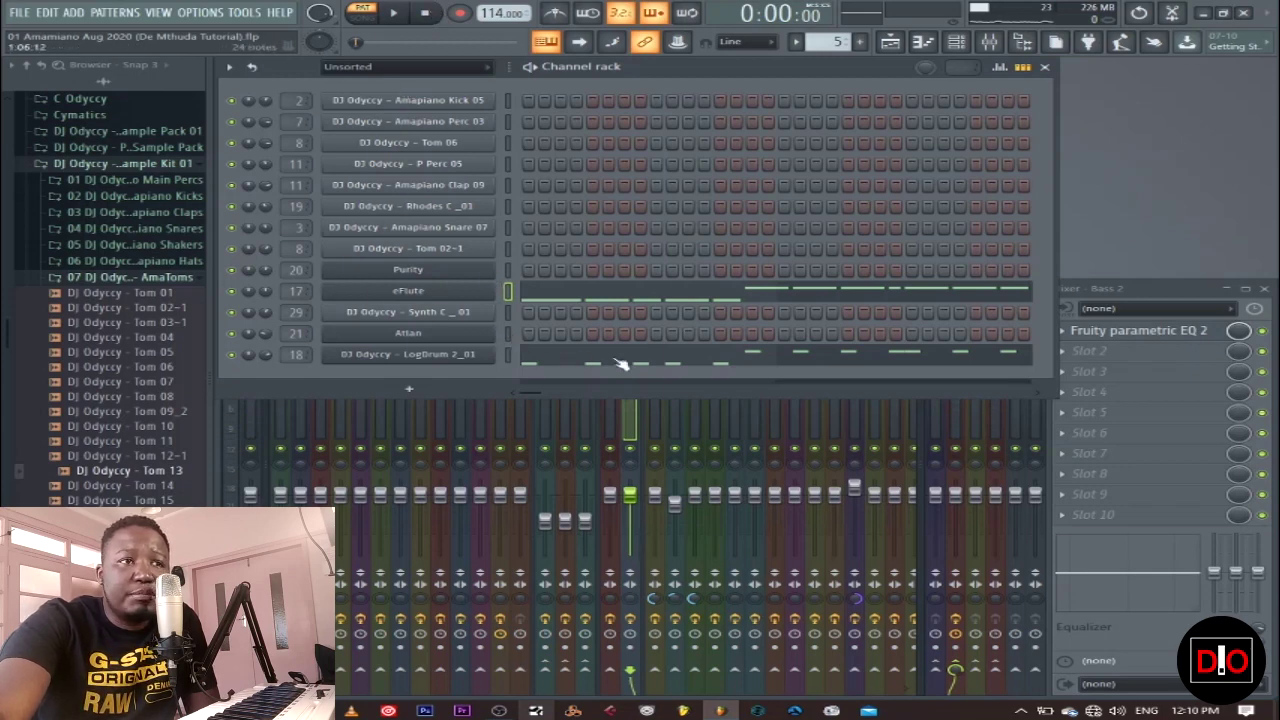
Step: Compare the eFlute notes with the LogDrum 2_01 notes of pattern 5 in their piano rolls
{"action": "left_click", "coordinate": [617, 294]}
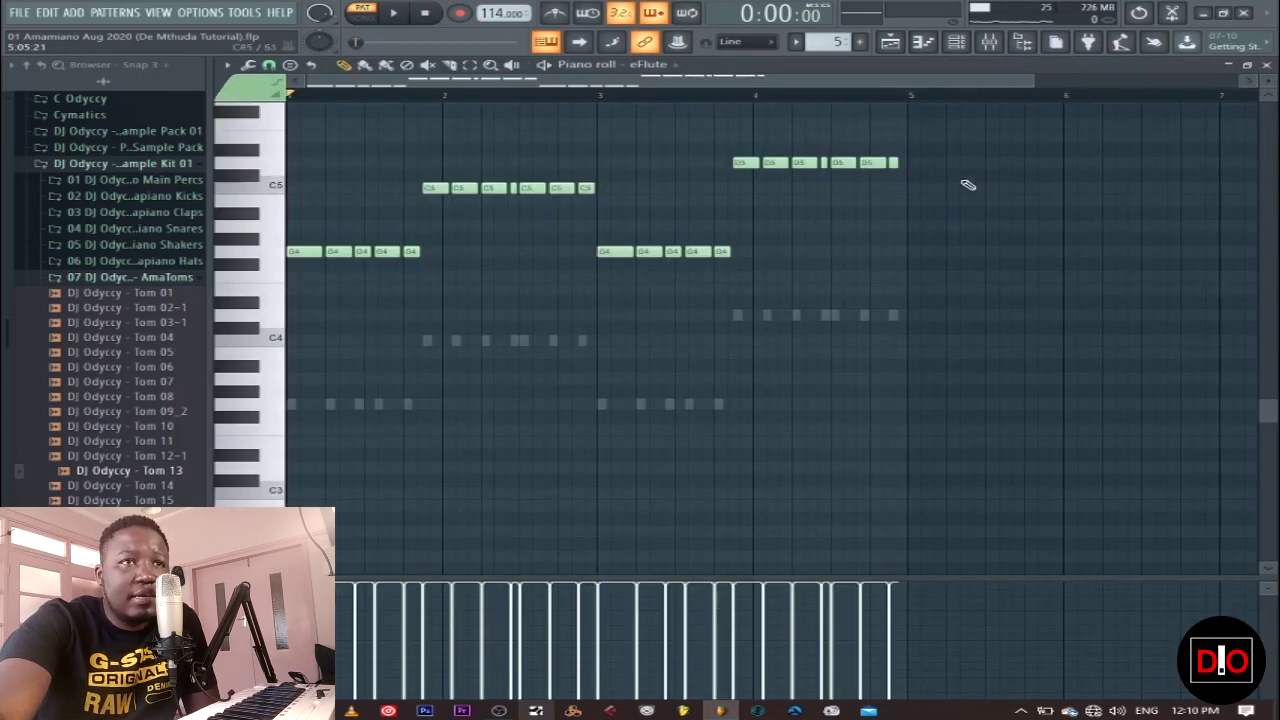
{"action": "left_click", "coordinate": [1268, 66]}
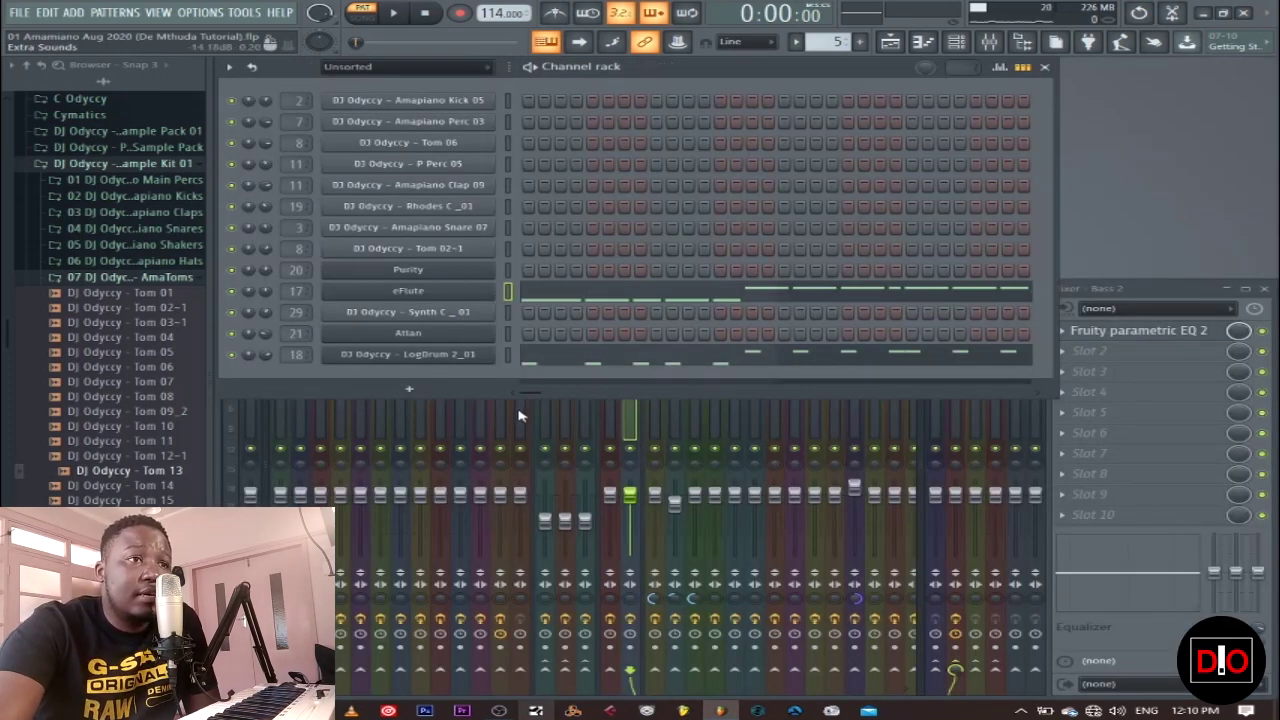
{"action": "left_click", "coordinate": [508, 355]}
{"action": "left_click", "coordinate": [552, 361]}
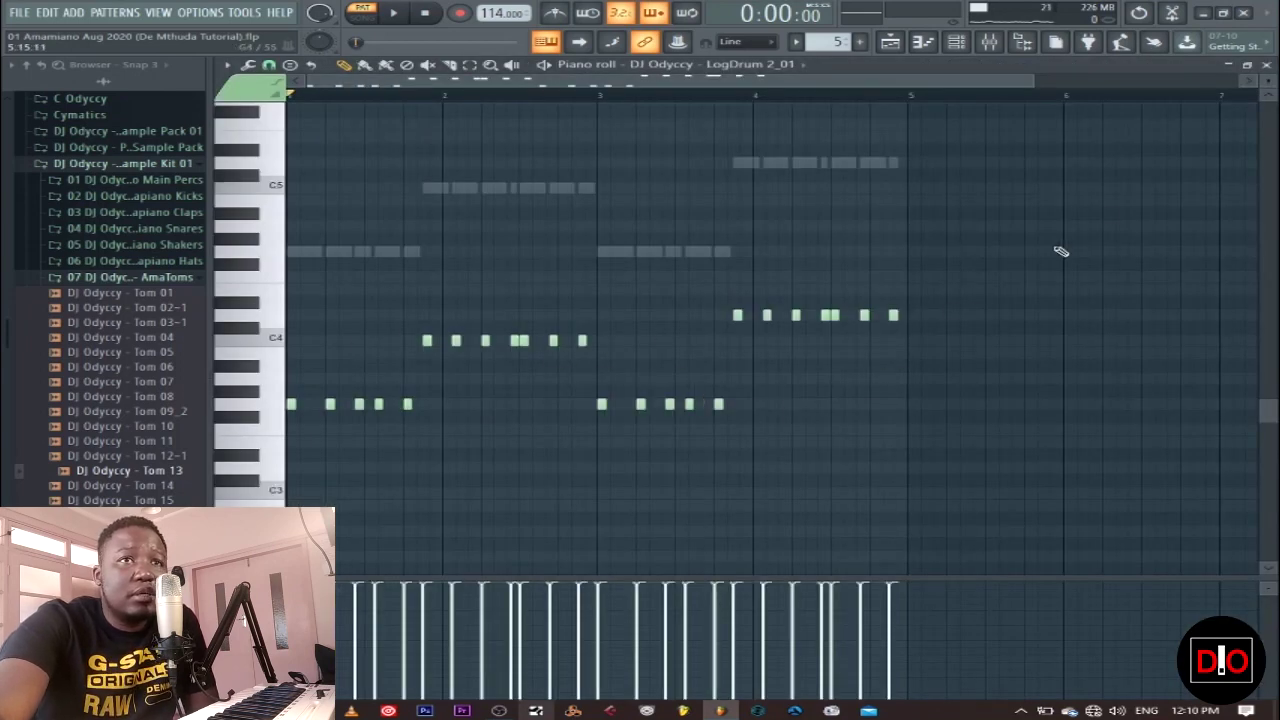
{"action": "left_click", "coordinate": [1267, 64]}
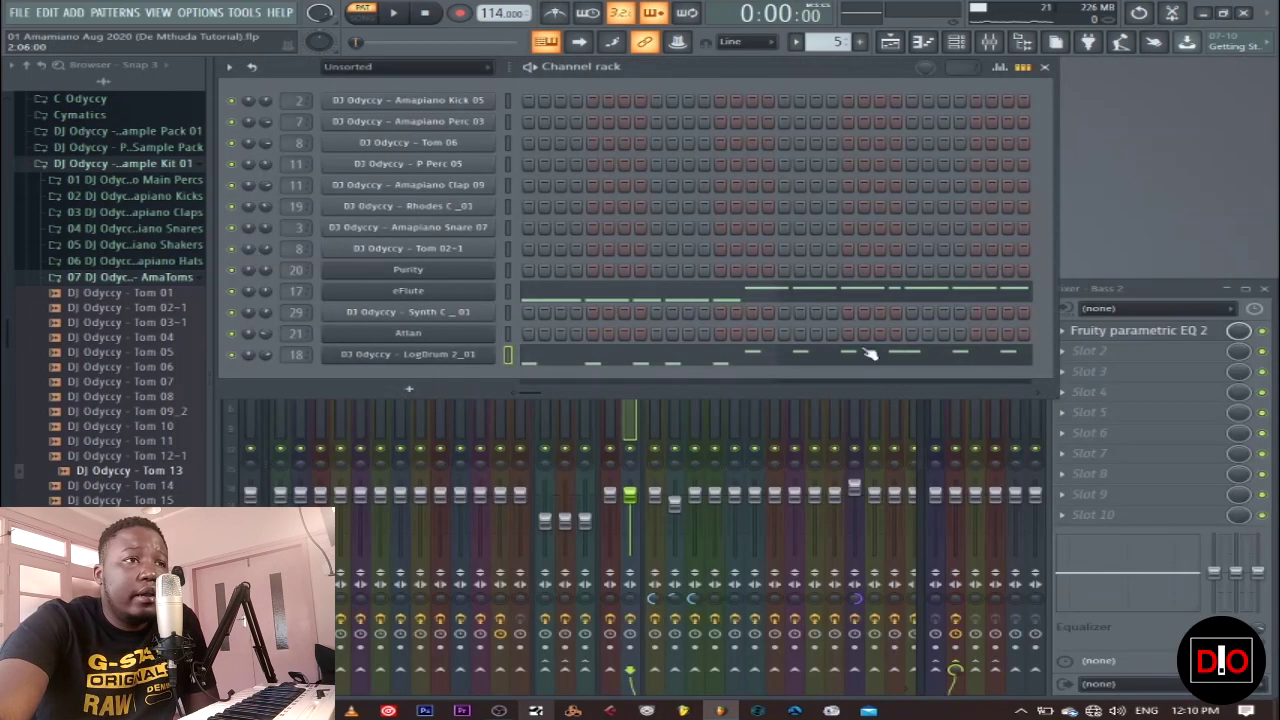
Step: Switch to pattern 6 and examine and play the Rhodes C _01 chord progression in the piano roll
{"action": "key", "text": "KP_Add"}
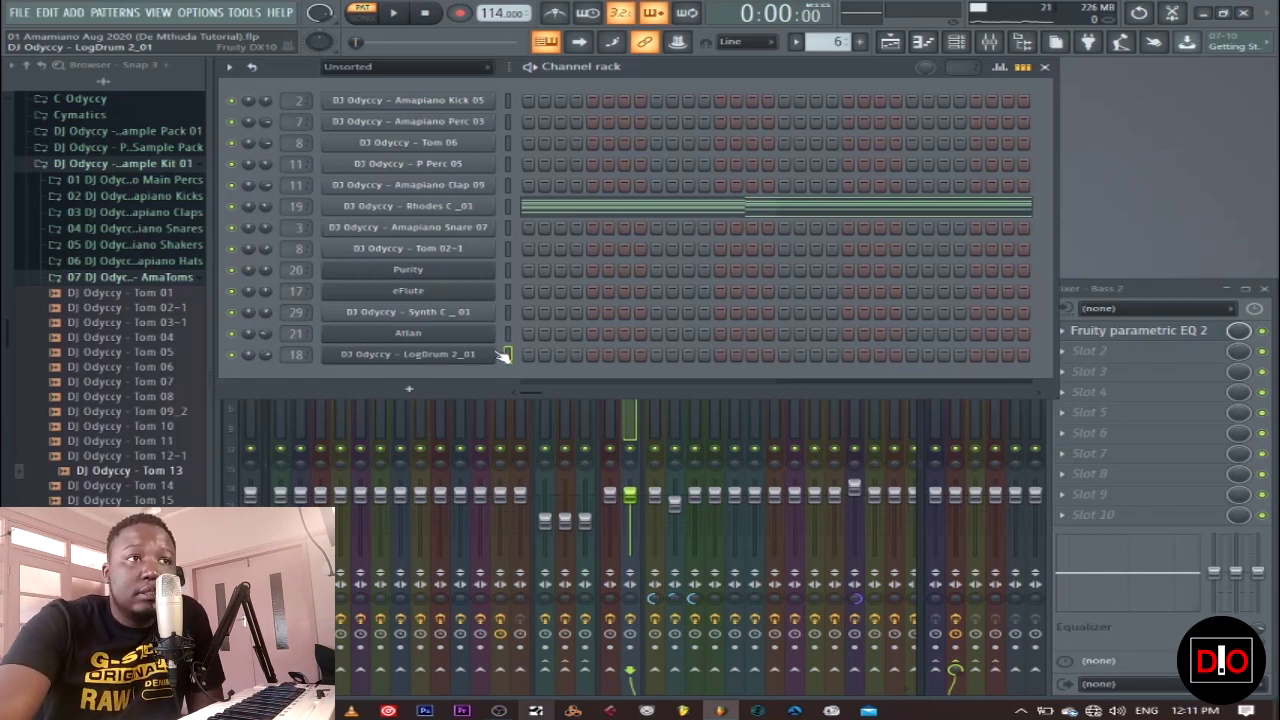
{"action": "left_click", "coordinate": [508, 206]}
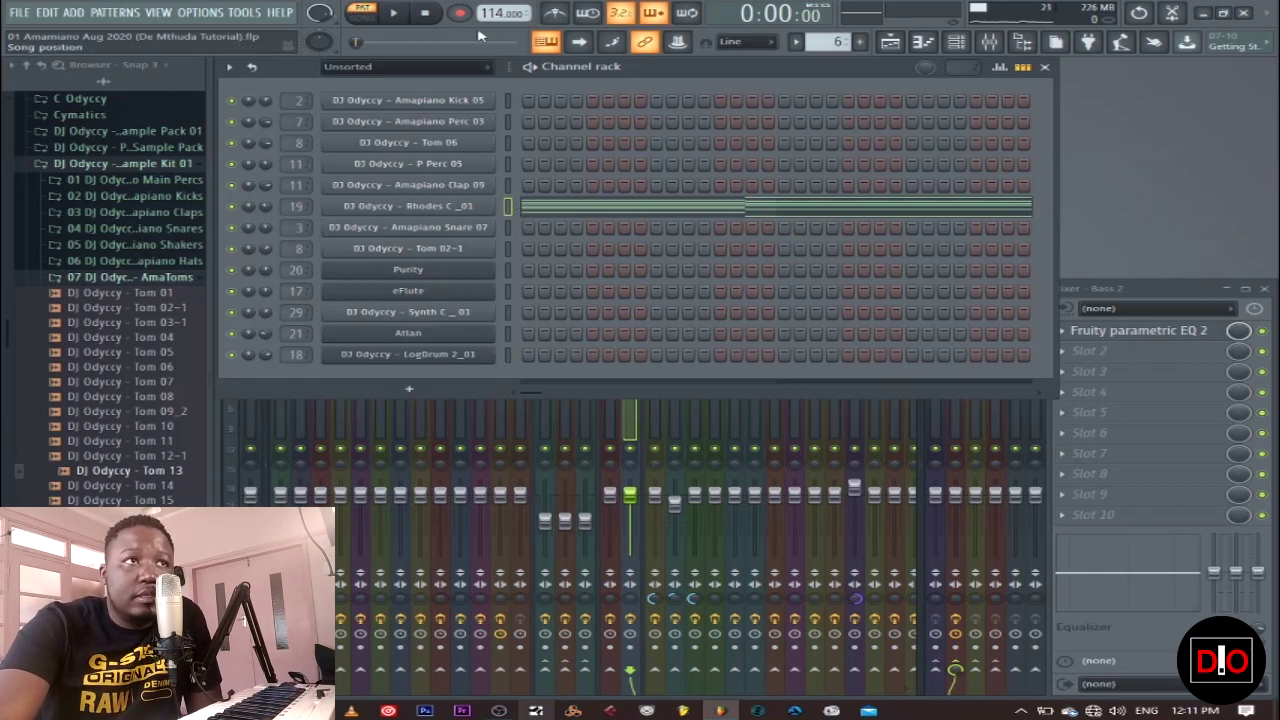
{"action": "left_click", "coordinate": [594, 210]}
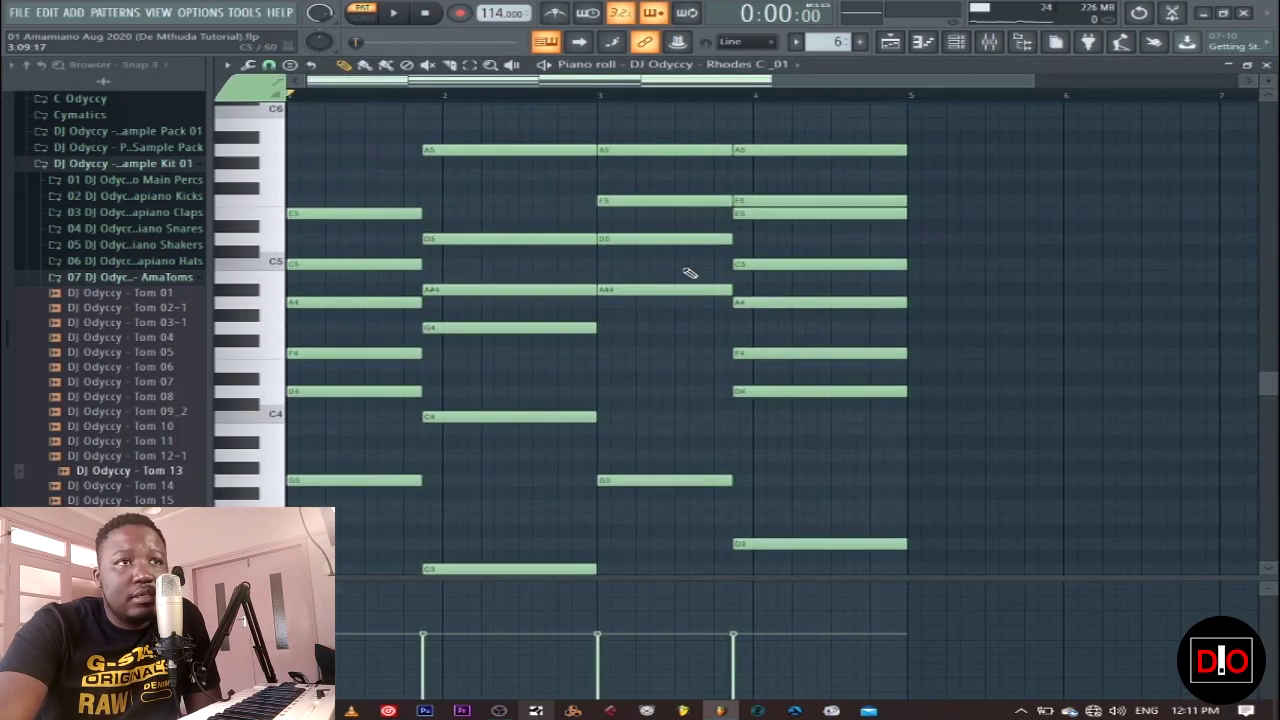
{"action": "left_click", "coordinate": [394, 13]}
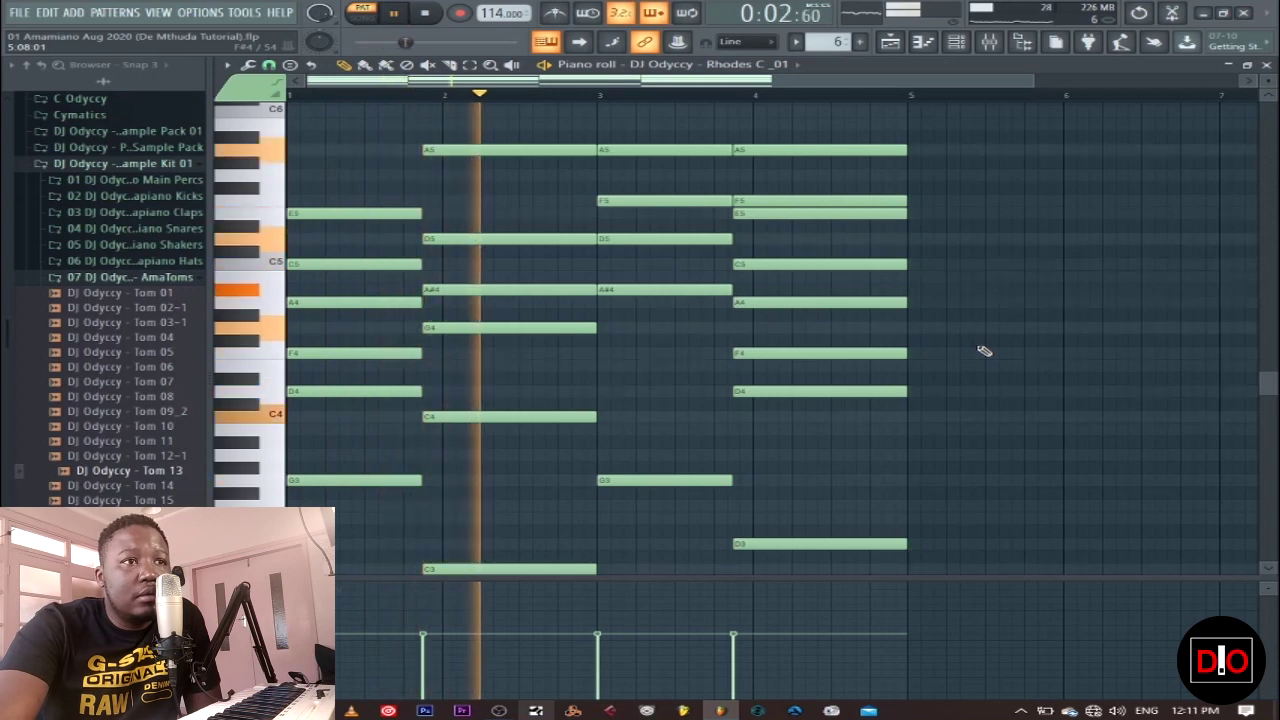
{"action": "scroll", "coordinate": [984, 350], "scroll_direction": "down", "scroll_amount": 1}
{"action": "scroll", "coordinate": [984, 350], "scroll_direction": "down", "scroll_amount": 1}
{"action": "scroll", "coordinate": [984, 350], "scroll_direction": "up", "scroll_amount": 2}
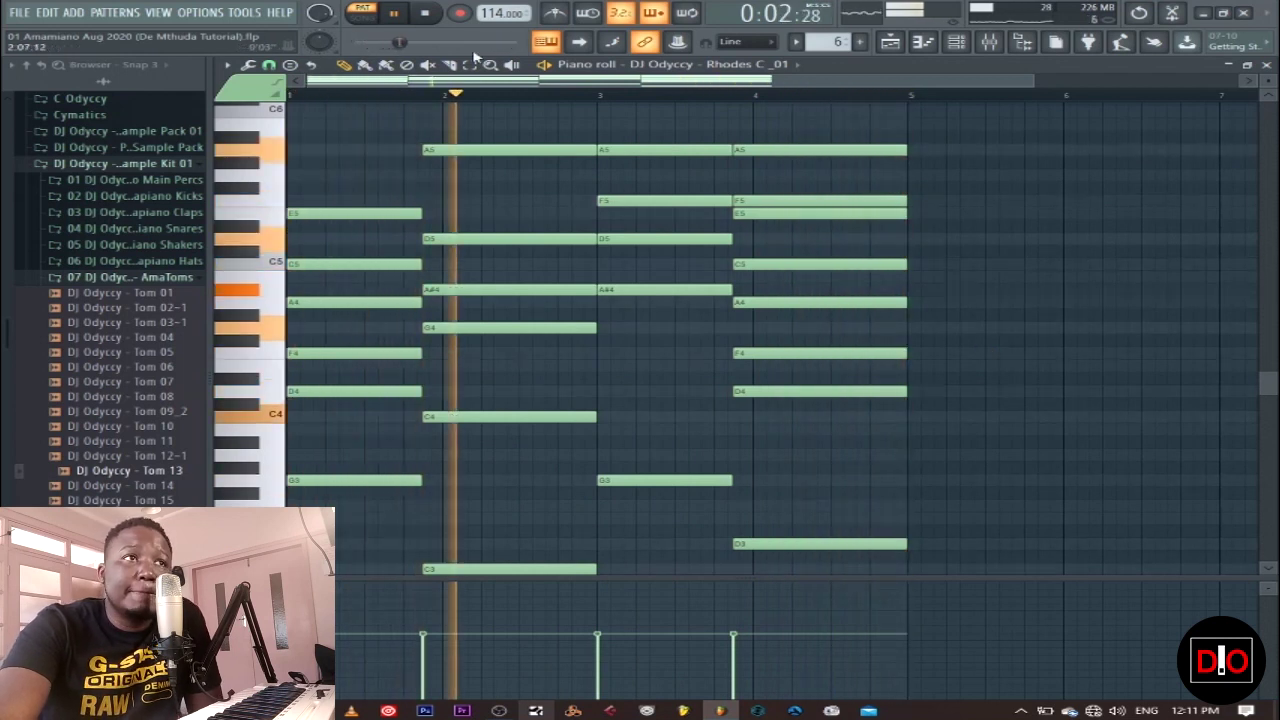
{"action": "left_click", "coordinate": [426, 13]}
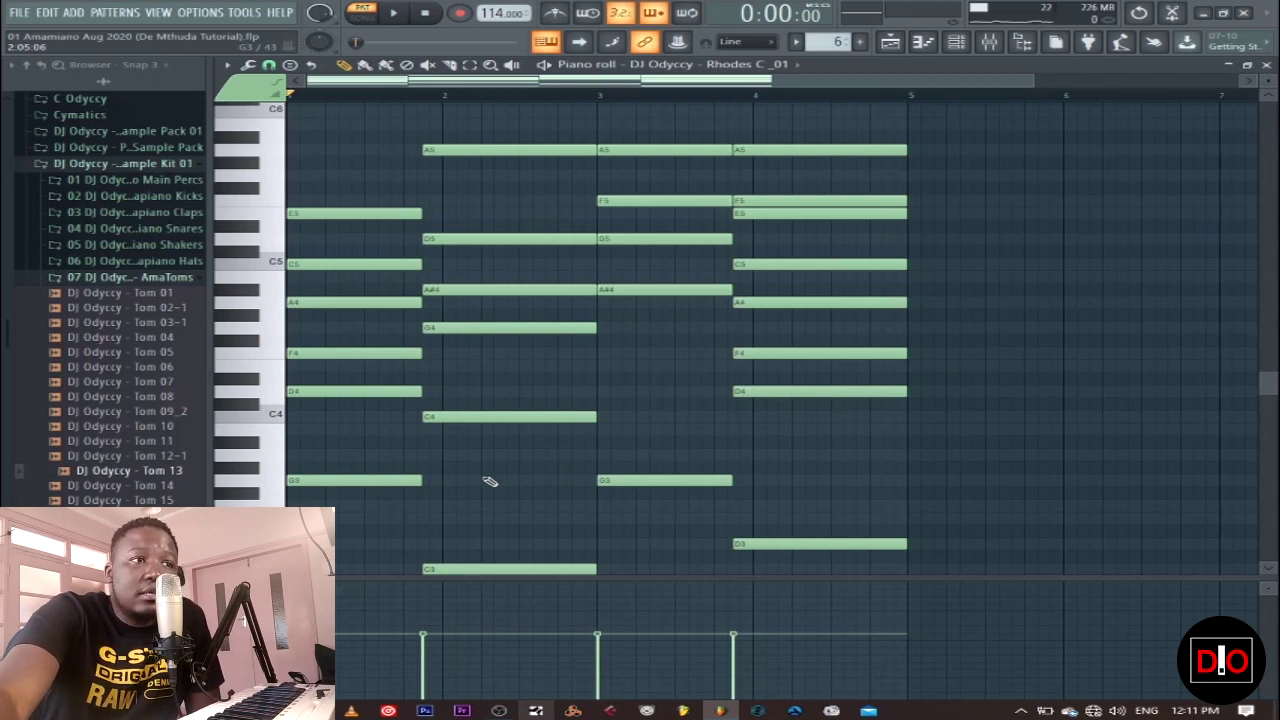
Step: Inspect the Rhodes C _01 sample settings and play the pattern 6 chords from the channel rack
{"action": "left_click", "coordinate": [1267, 64]}
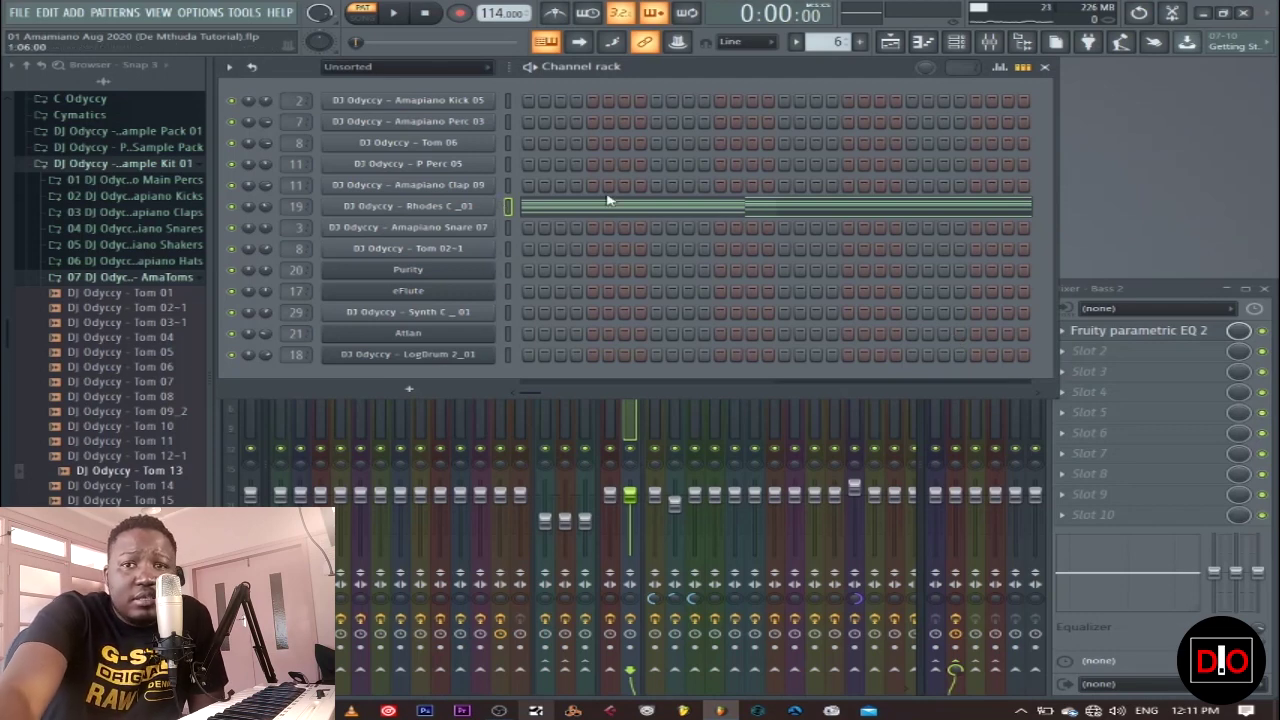
{"action": "left_click", "coordinate": [408, 206]}
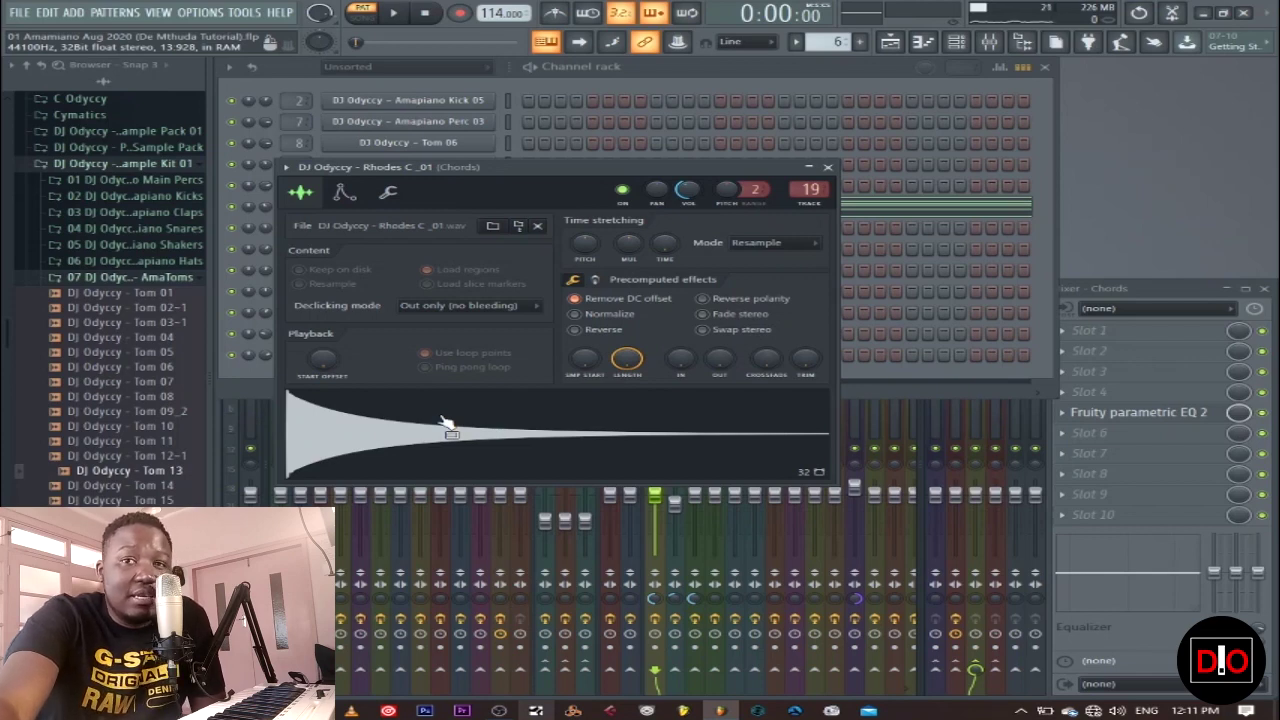
{"action": "left_click", "coordinate": [827, 168]}
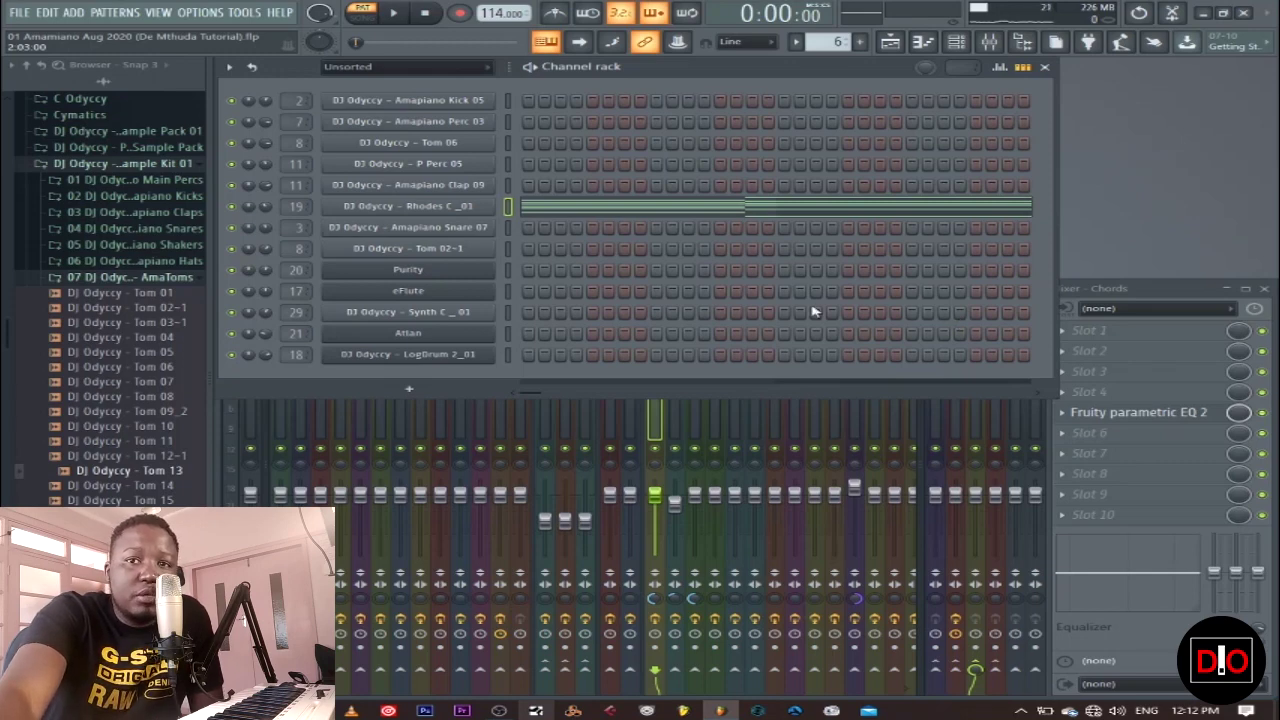
{"action": "left_click", "coordinate": [395, 16]}
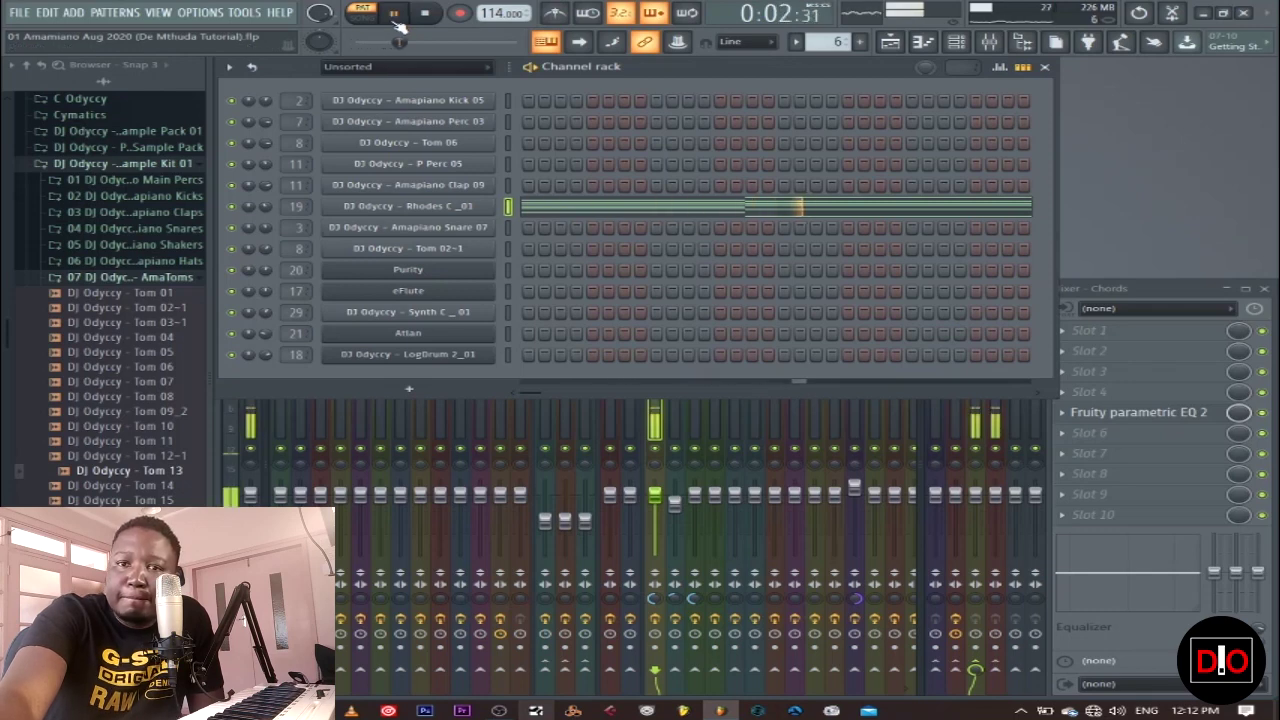
{"action": "left_click", "coordinate": [424, 13]}
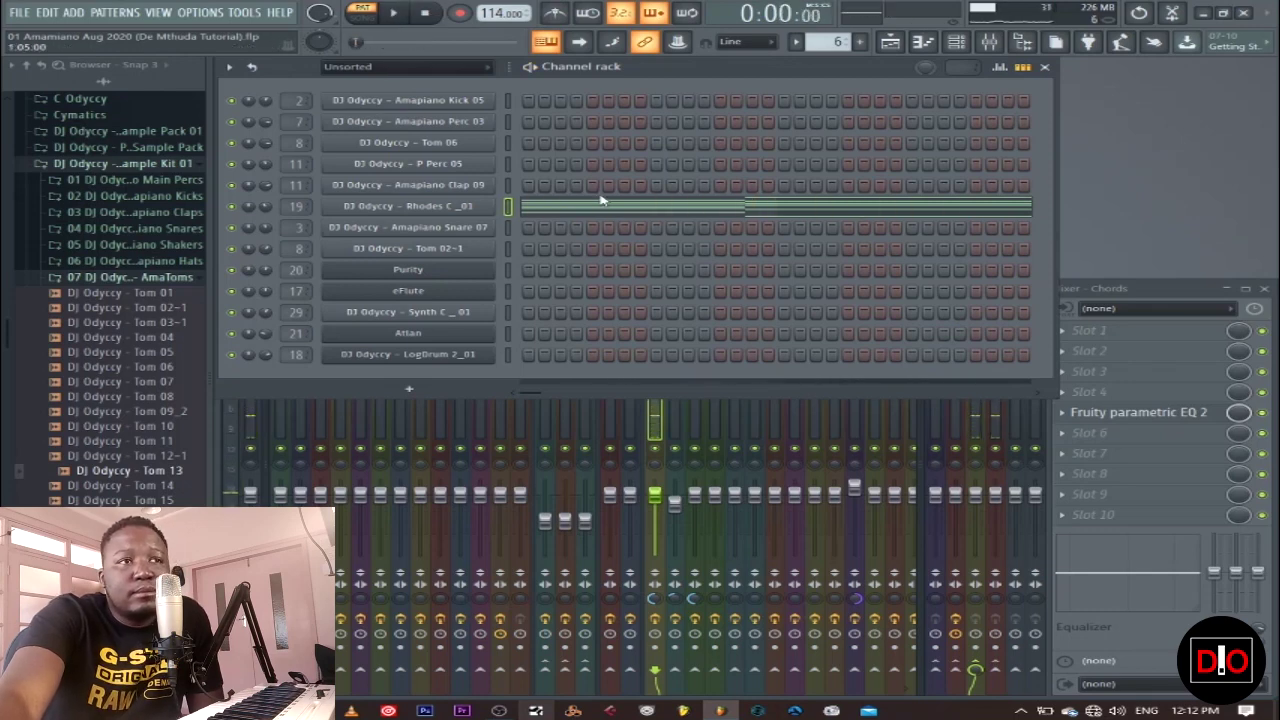
Step: Apply the Strum tool to the Rhodes C _01 chords in pattern 6, auditioning the chords and accepting the strum
{"action": "left_click", "coordinate": [608, 217]}
{"action": "left_click", "coordinate": [269, 65]}
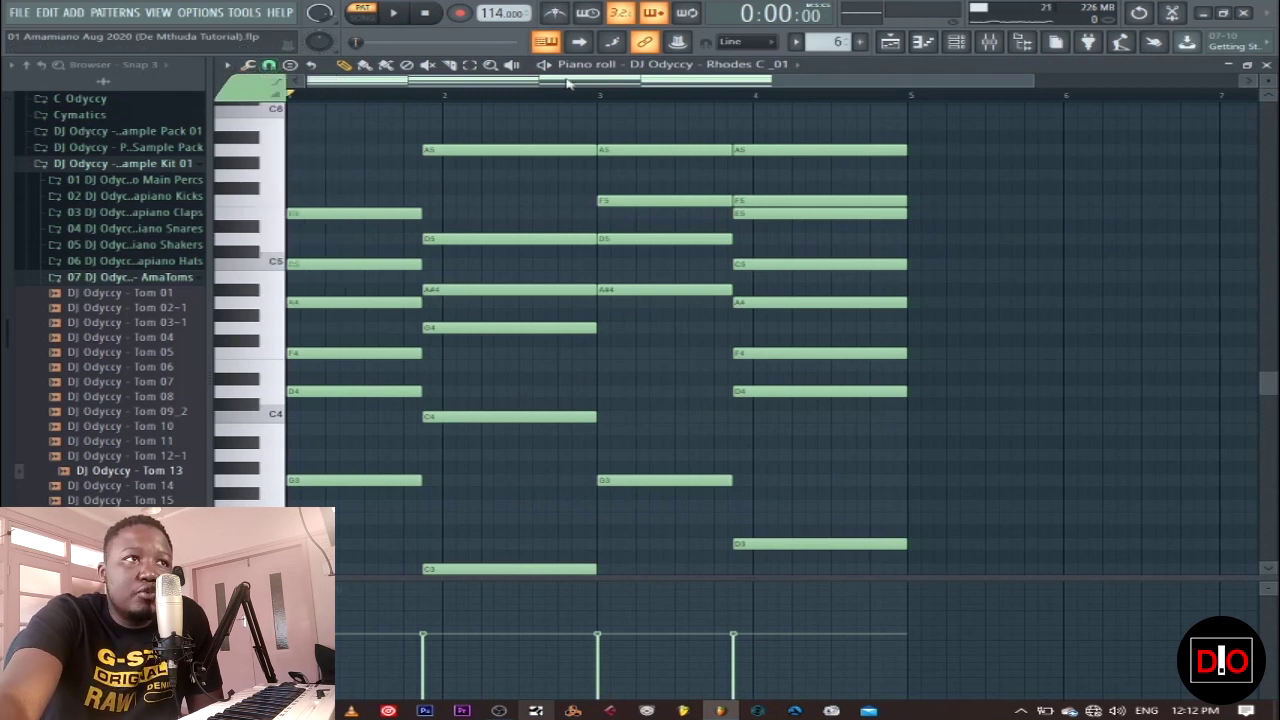
{"action": "left_click", "coordinate": [248, 65]}
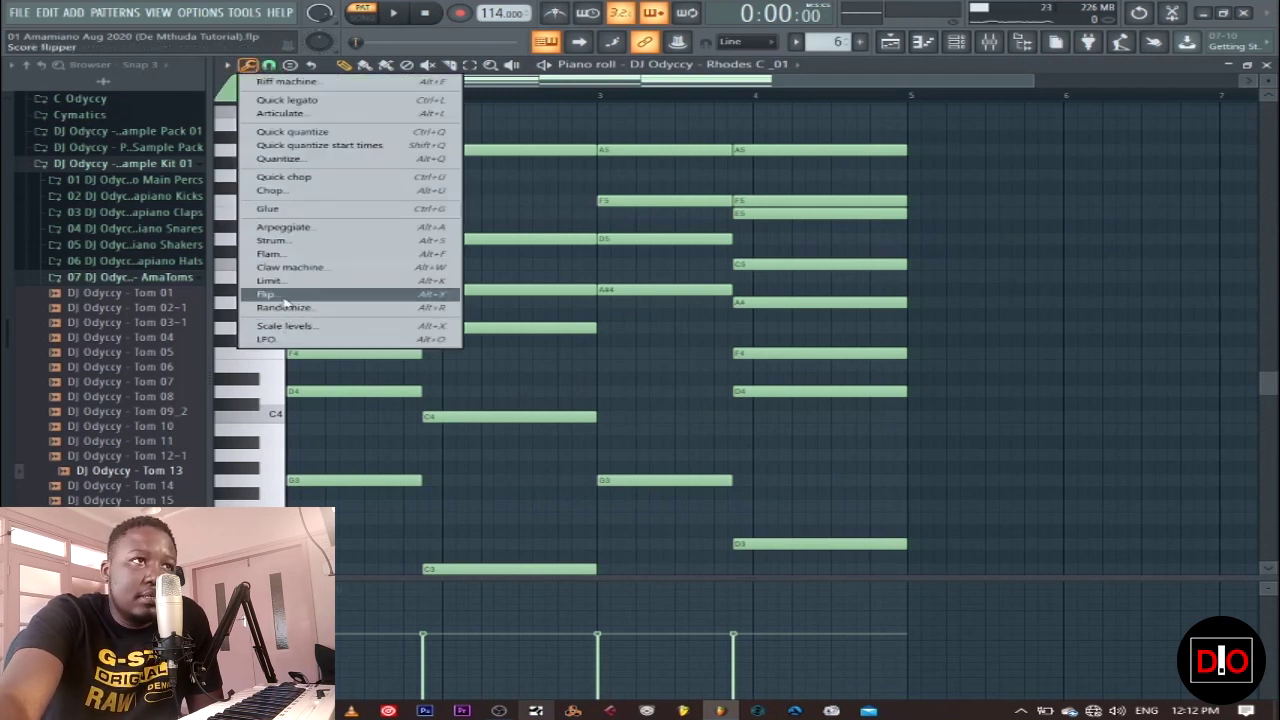
{"action": "left_click", "coordinate": [283, 242]}
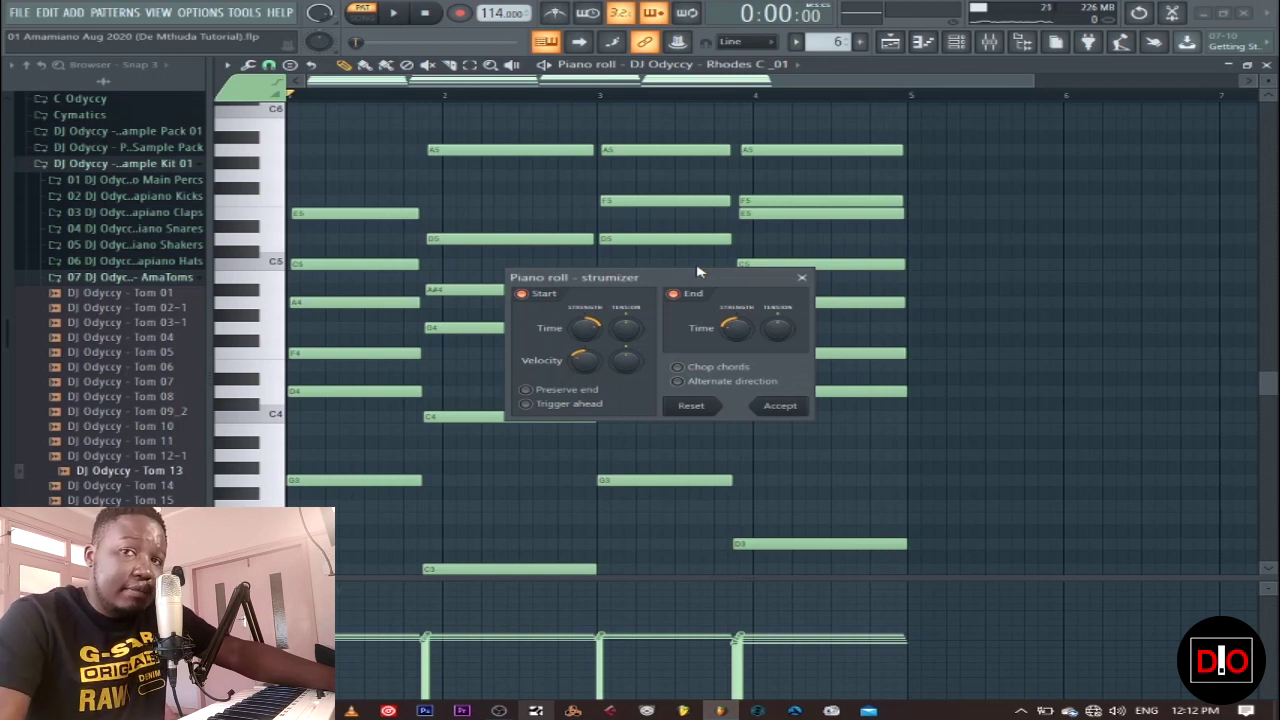
{"action": "key", "text": "space"}
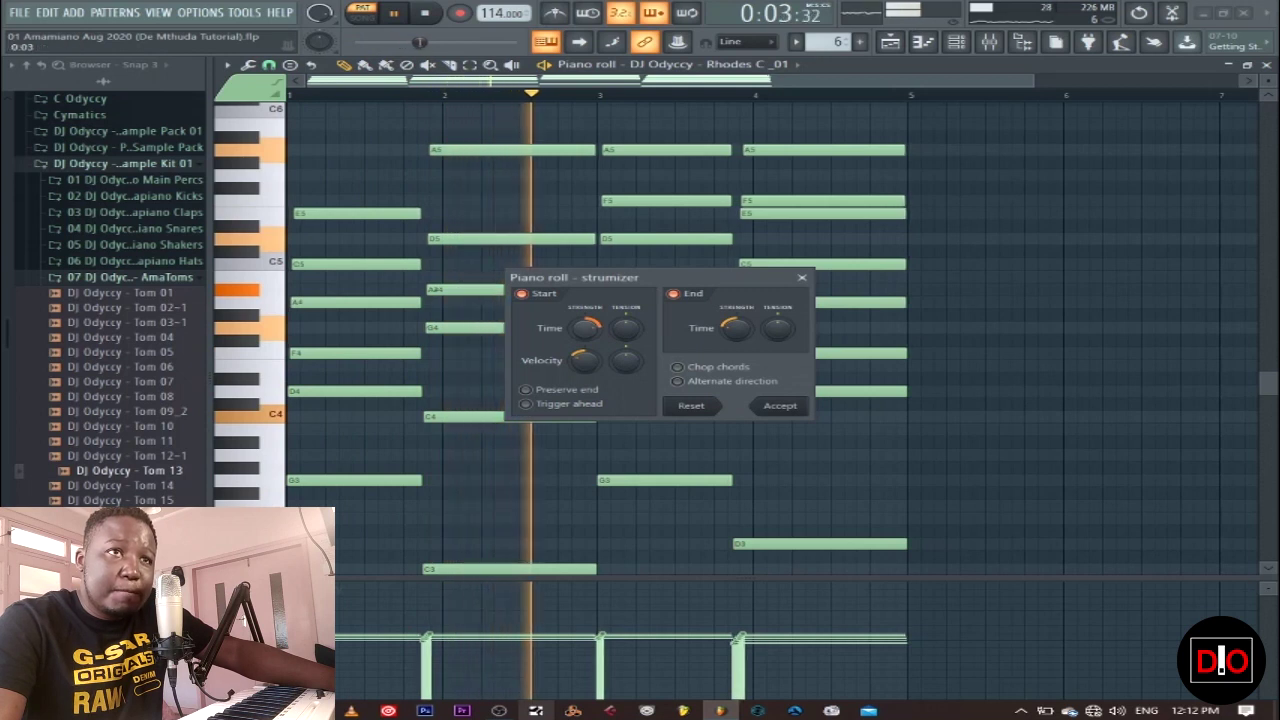
{"action": "left_click", "coordinate": [779, 406]}
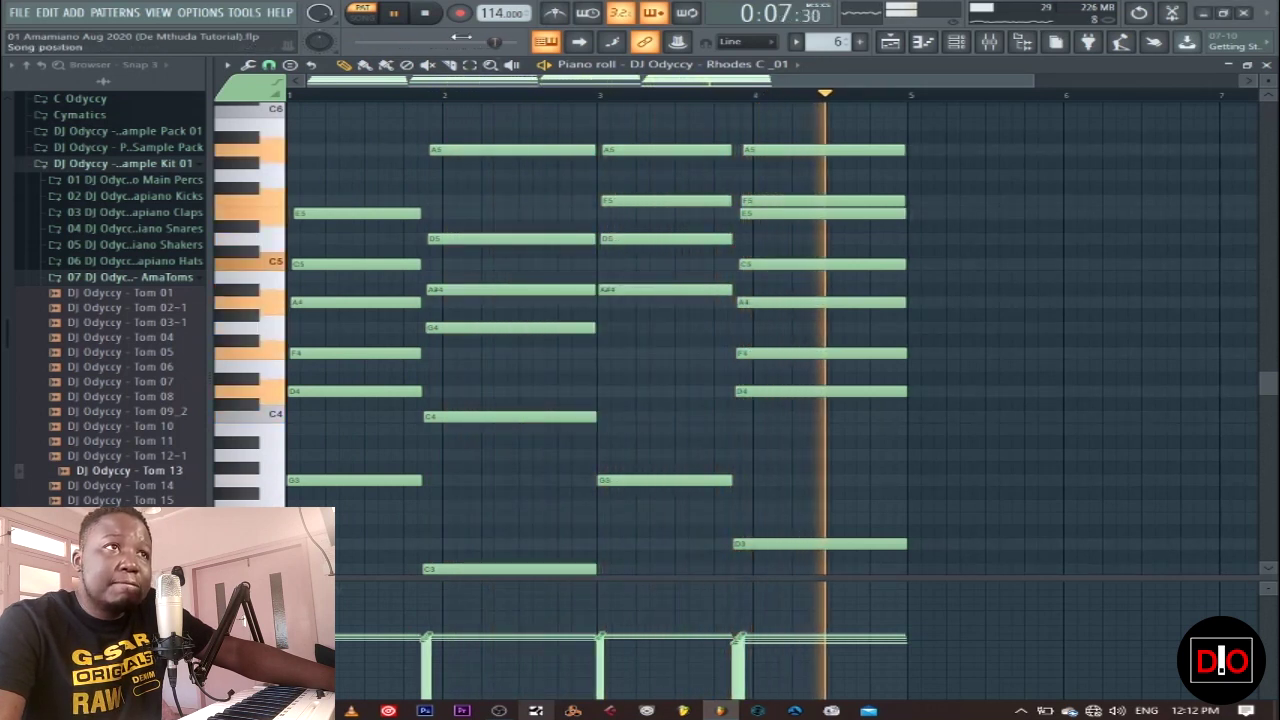
{"action": "left_click", "coordinate": [425, 13]}
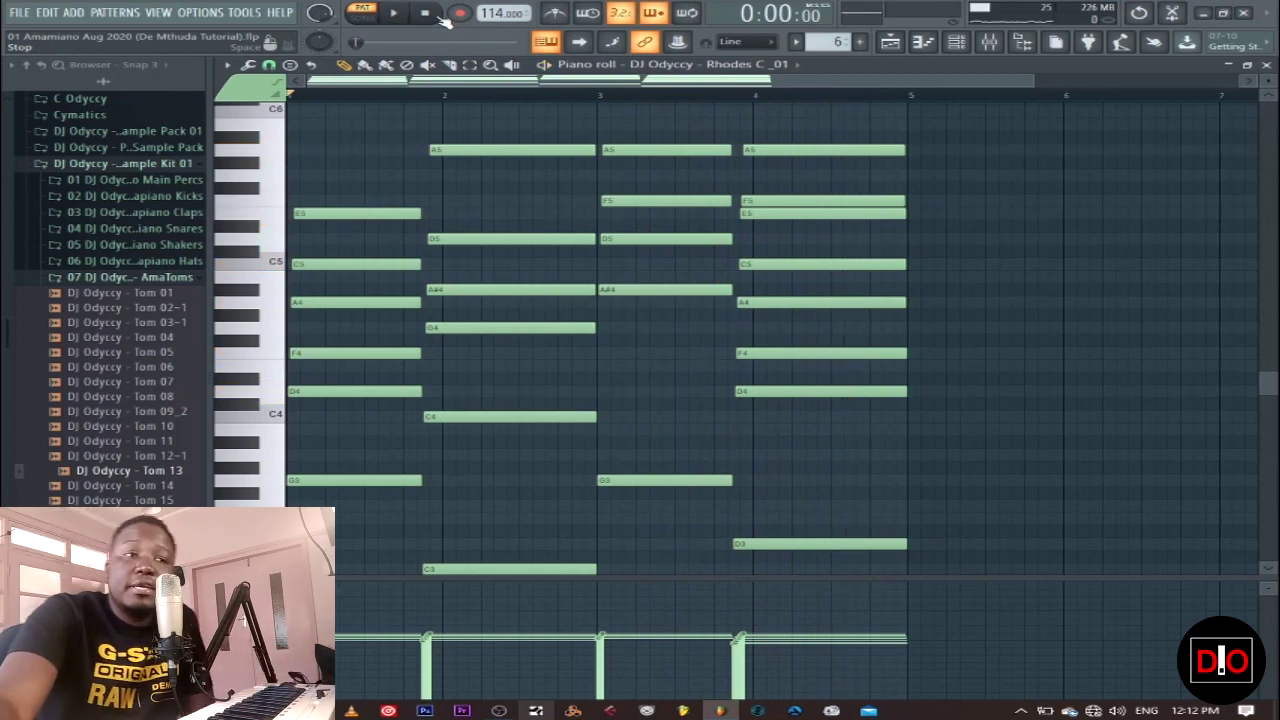
{"action": "left_click", "coordinate": [1267, 65]}
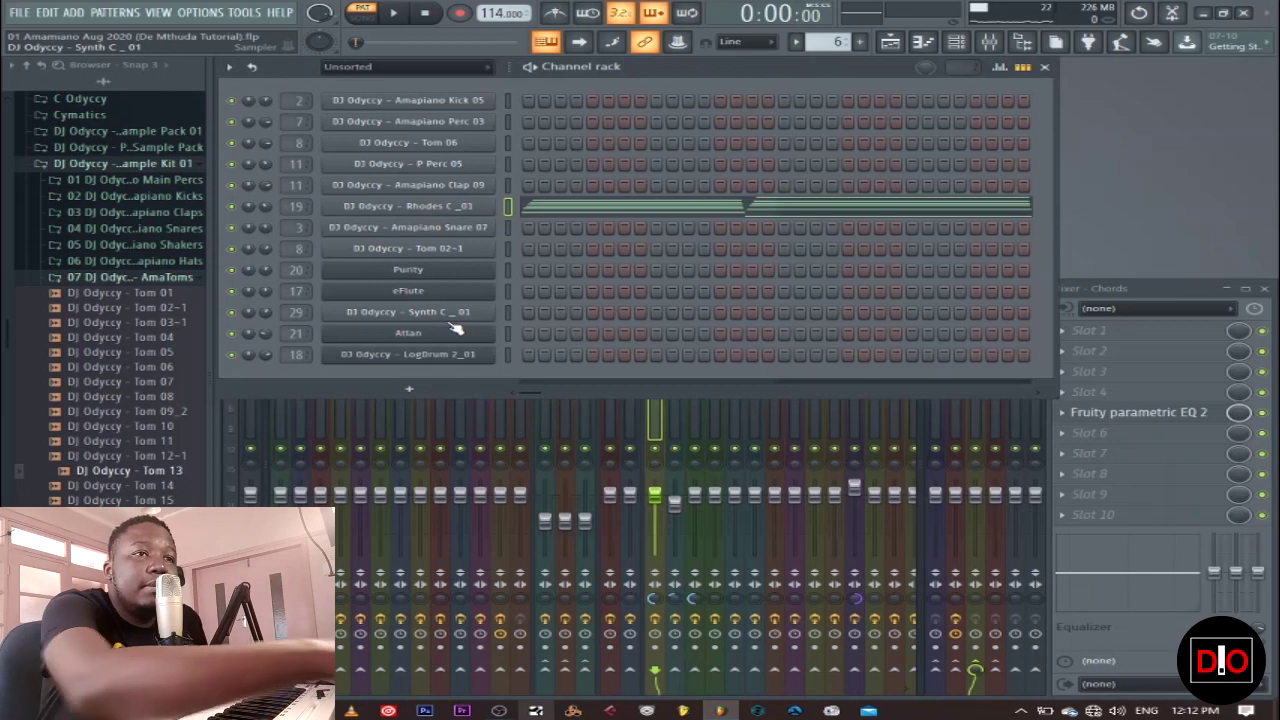
Step: Switch to pattern 7 and view the Tremolo Signal preset used in the Purity pad
{"action": "key", "text": "KP_Add"}
{"action": "left_click", "coordinate": [508, 271]}
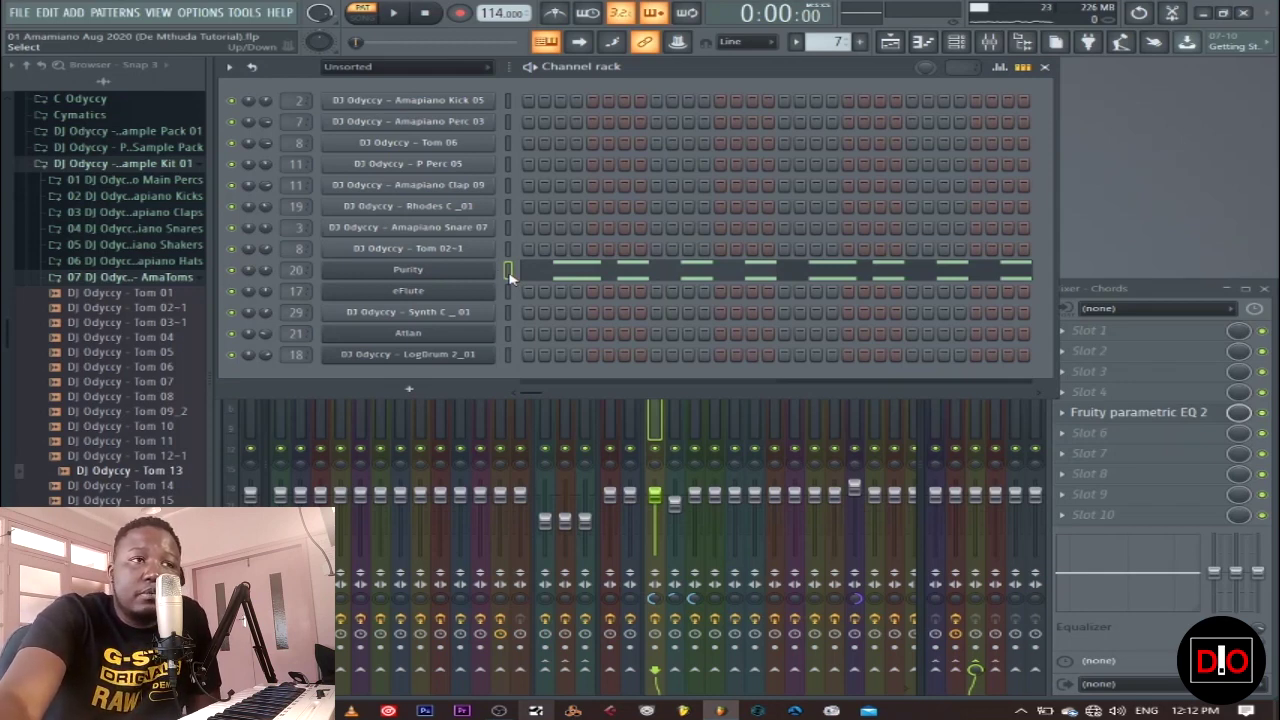
{"action": "left_click", "coordinate": [450, 272]}
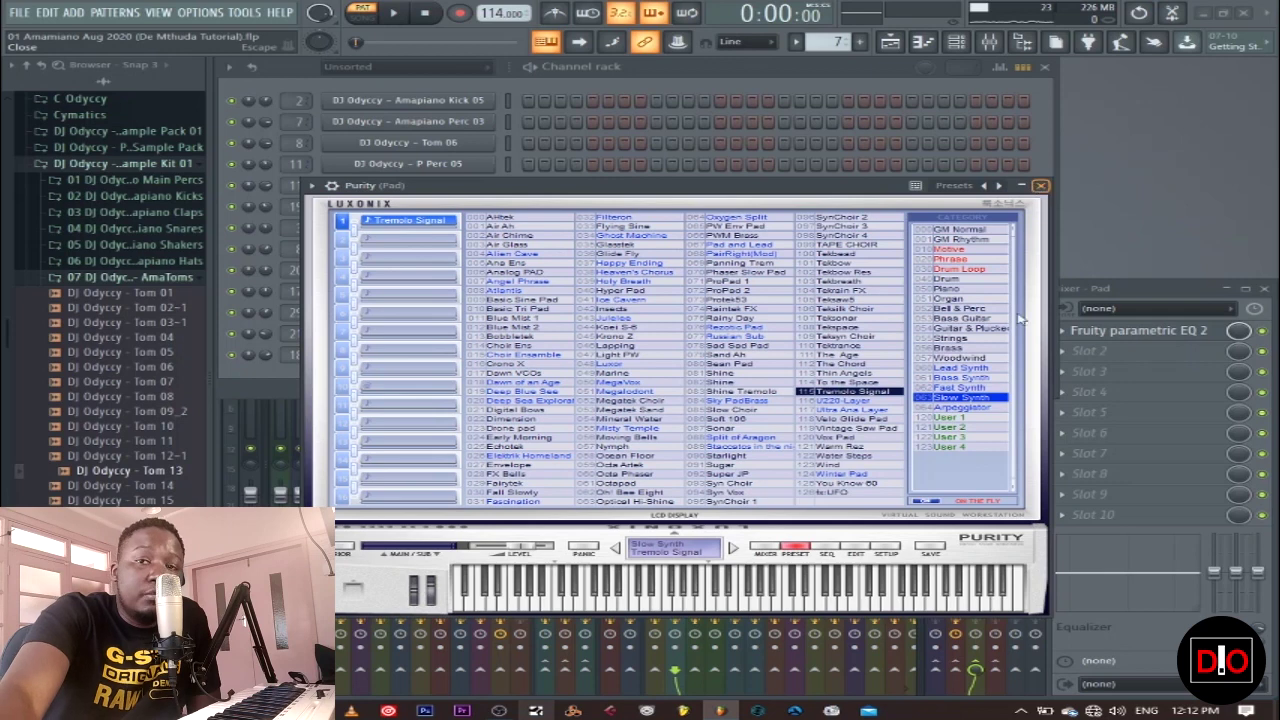
{"action": "key", "text": "Escape"}
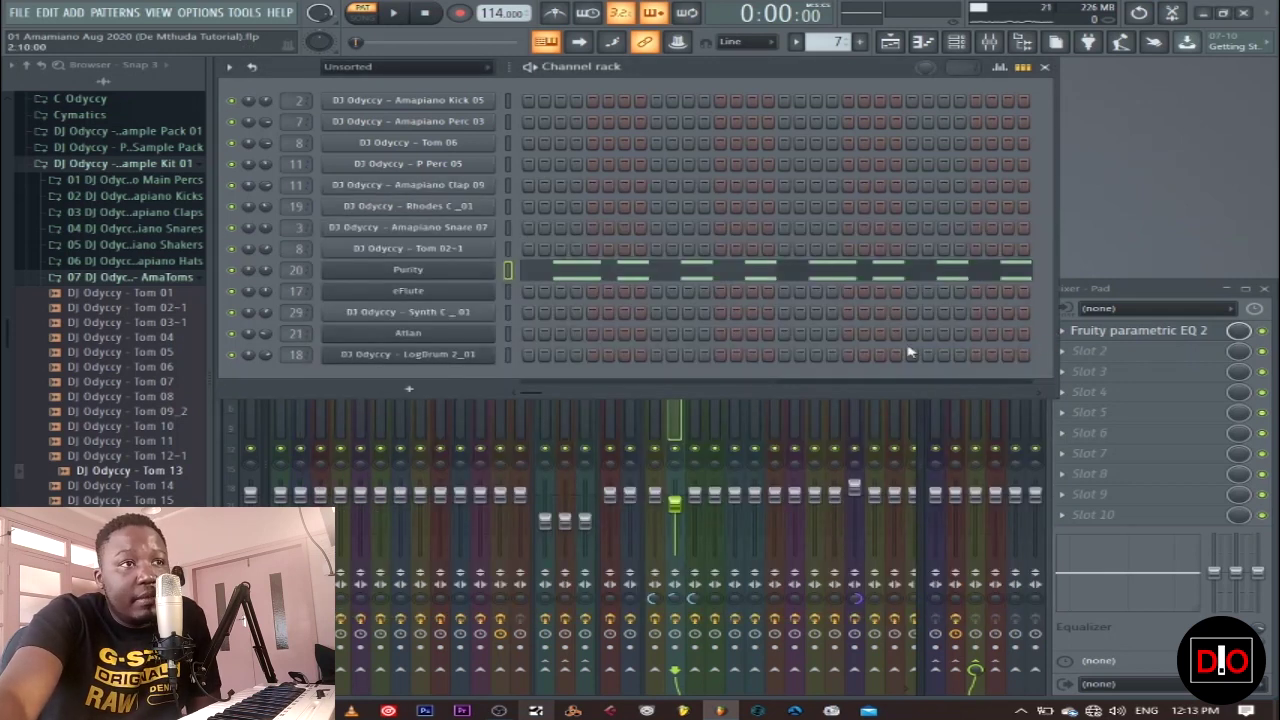
Step: Play pattern 7 with the Purity notes open in the piano roll, set the snap to Step and examine their rhythm
{"action": "left_click", "coordinate": [397, 12]}
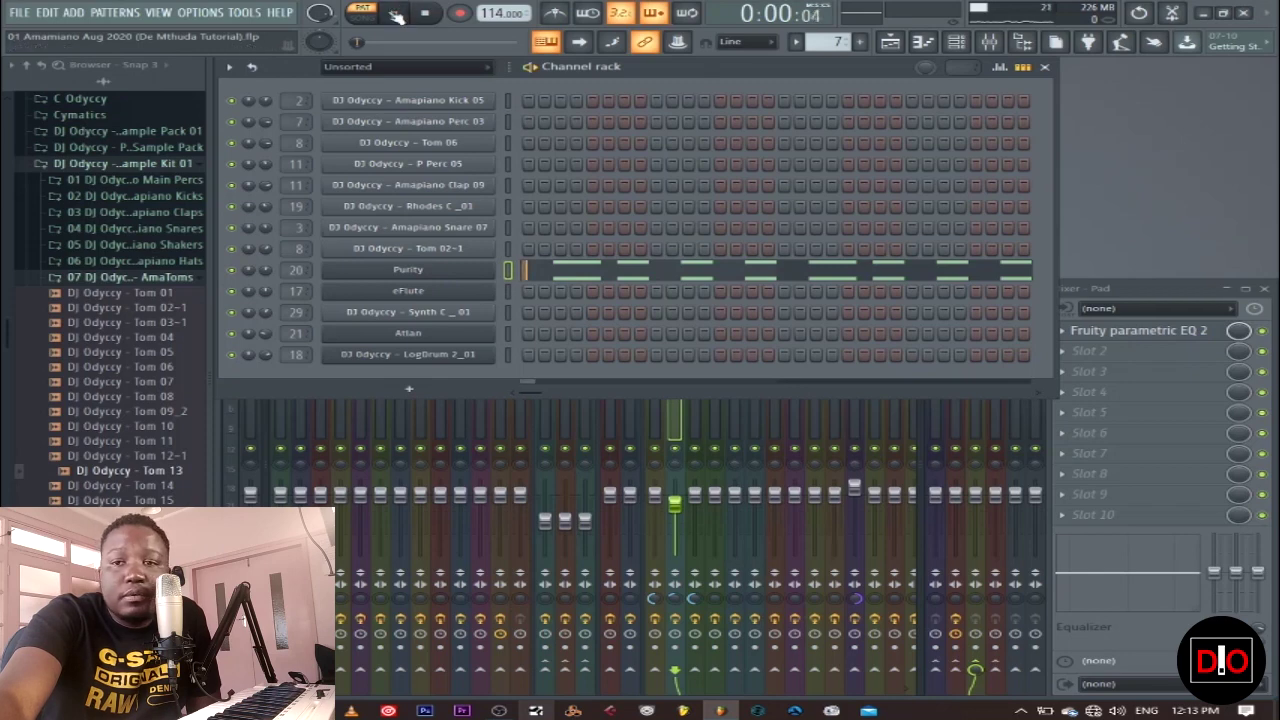
{"action": "left_click", "coordinate": [547, 265]}
{"action": "scroll", "coordinate": [625, 304], "scroll_direction": "up", "scroll_amount": 5}
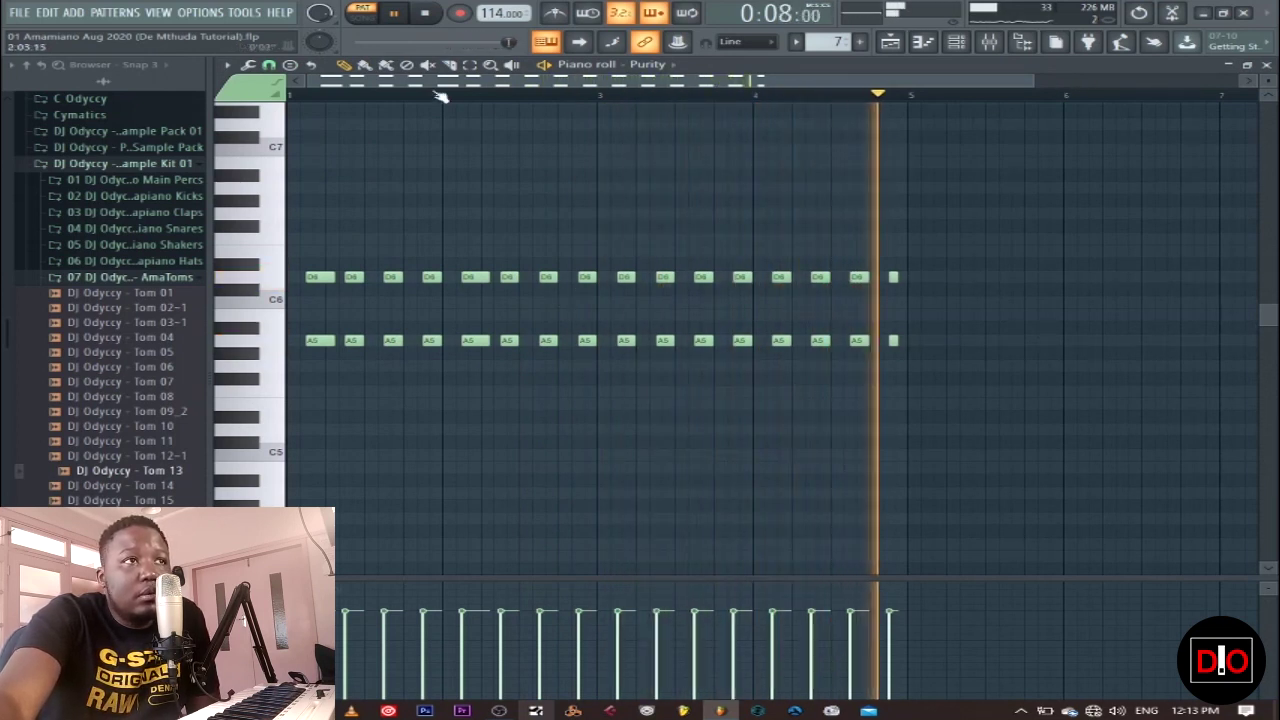
{"action": "left_click", "coordinate": [268, 64]}
{"action": "left_click", "coordinate": [280, 226]}
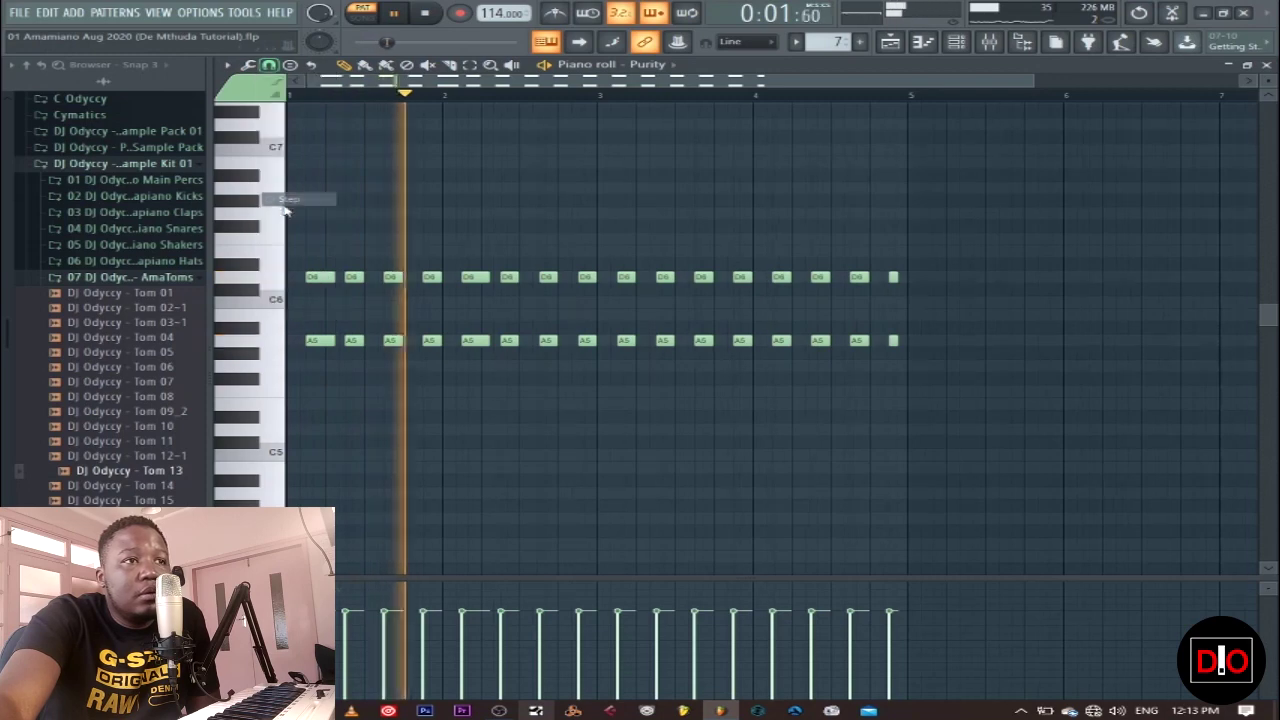
{"action": "left_click_drag", "start_coordinate": [1035, 82], "coordinate": [833, 108]}
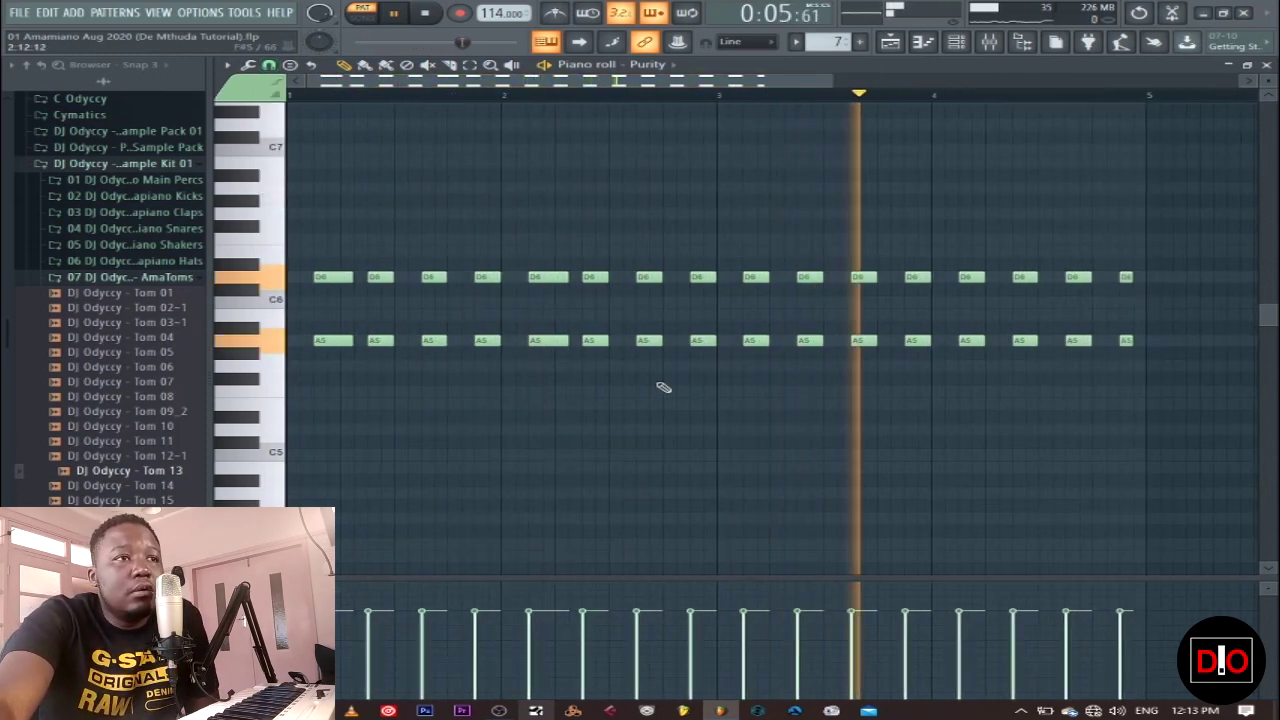
{"action": "key", "text": "space"}
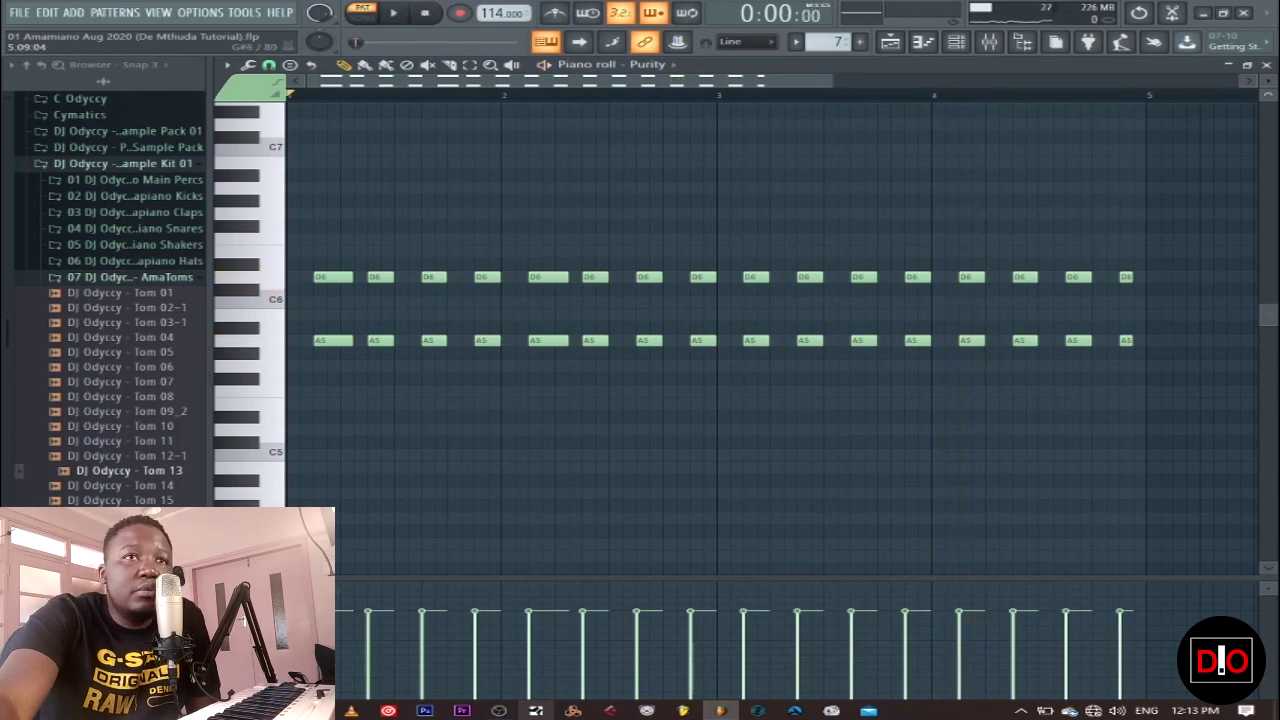
{"action": "left_click", "coordinate": [1266, 64]}
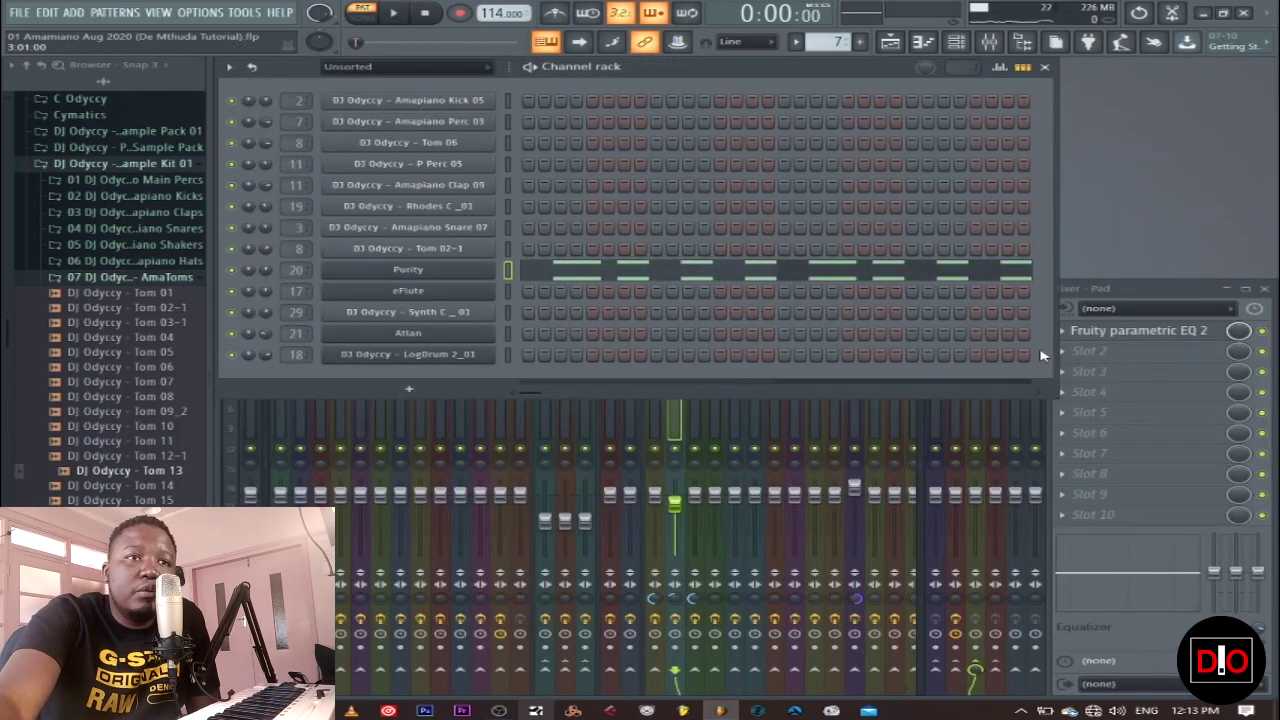
Step: Switch to pattern 8 and play the Synth C _ 01 melody
{"action": "key", "text": "KP_Add"}
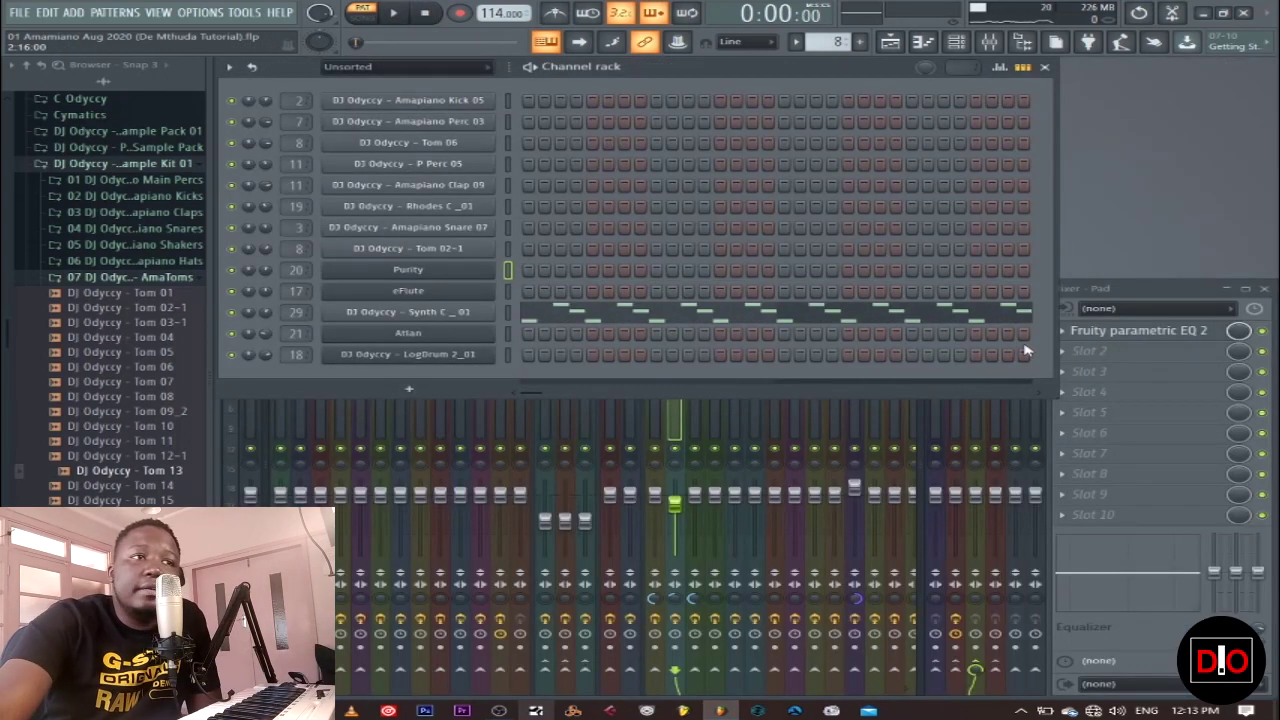
{"action": "left_click", "coordinate": [509, 313]}
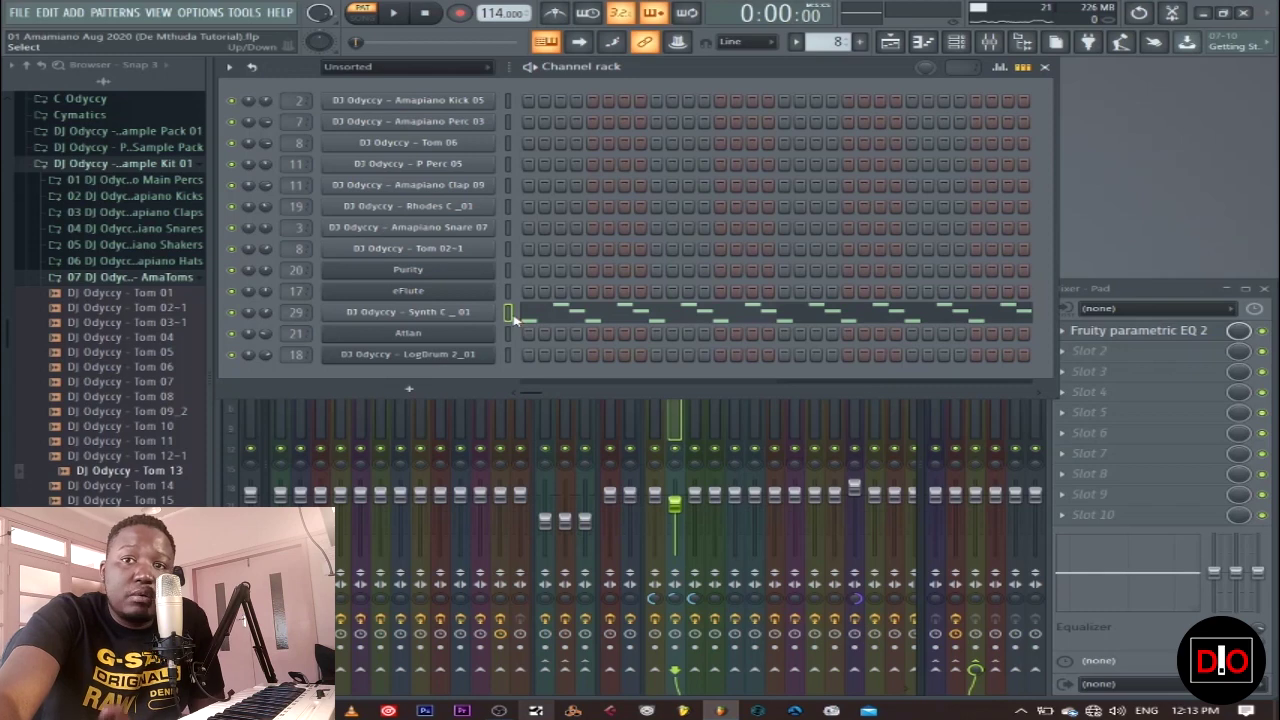
{"action": "left_click", "coordinate": [394, 13]}
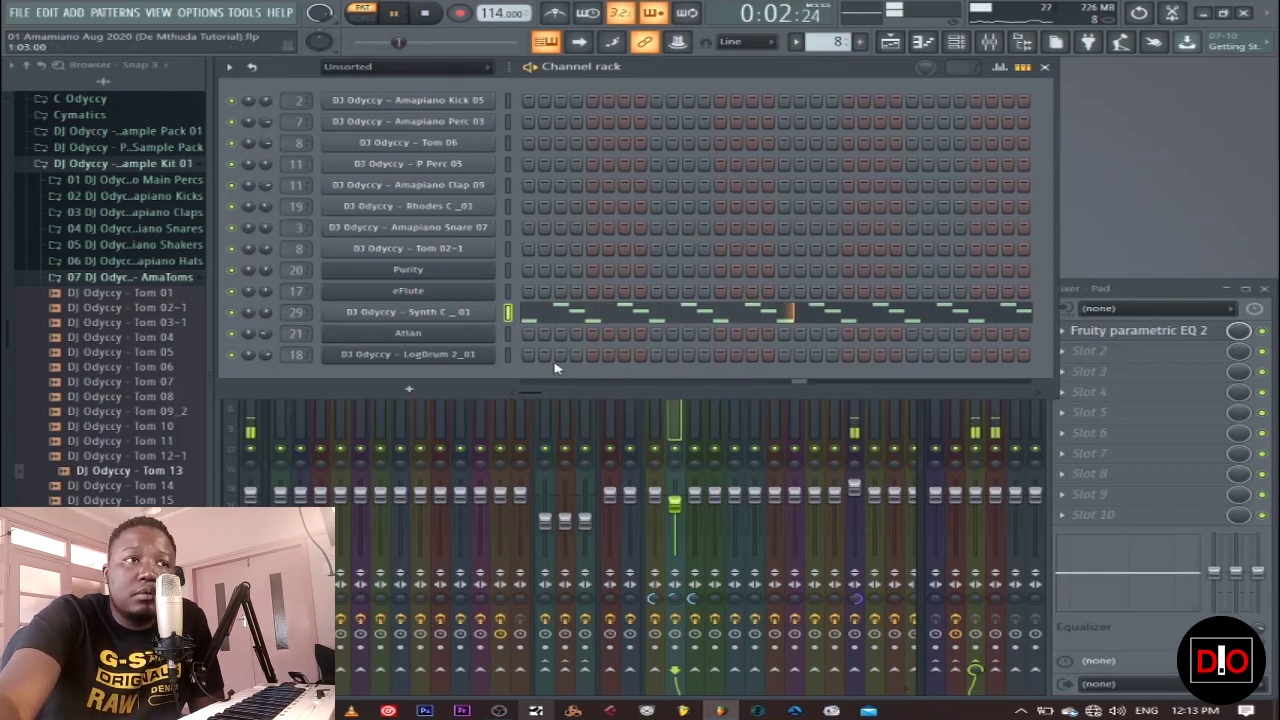
{"action": "left_click", "coordinate": [1153, 294]}
{"action": "left_click", "coordinate": [1044, 200]}
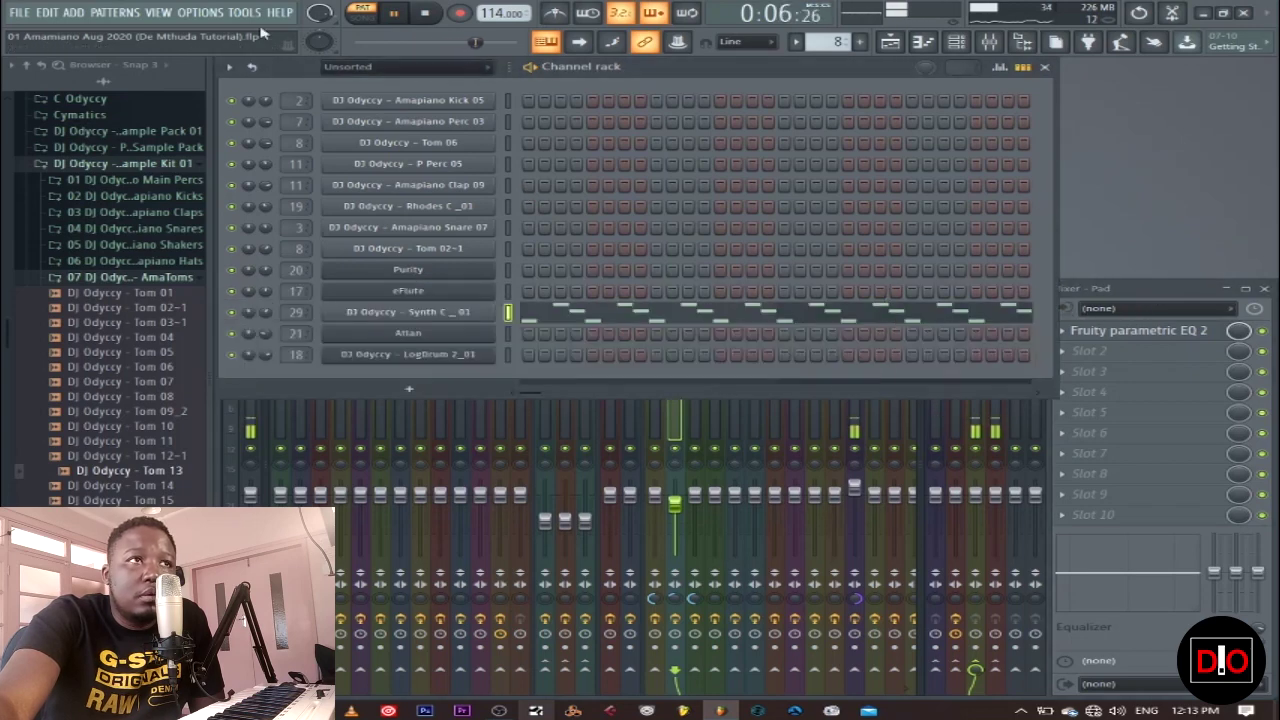
{"action": "left_click", "coordinate": [457, 13]}
{"action": "key", "text": "space"}
Step: Inspect the Fruity parametric EQ 2 curve on the Synth mixer track
{"action": "left_click", "coordinate": [1156, 298]}
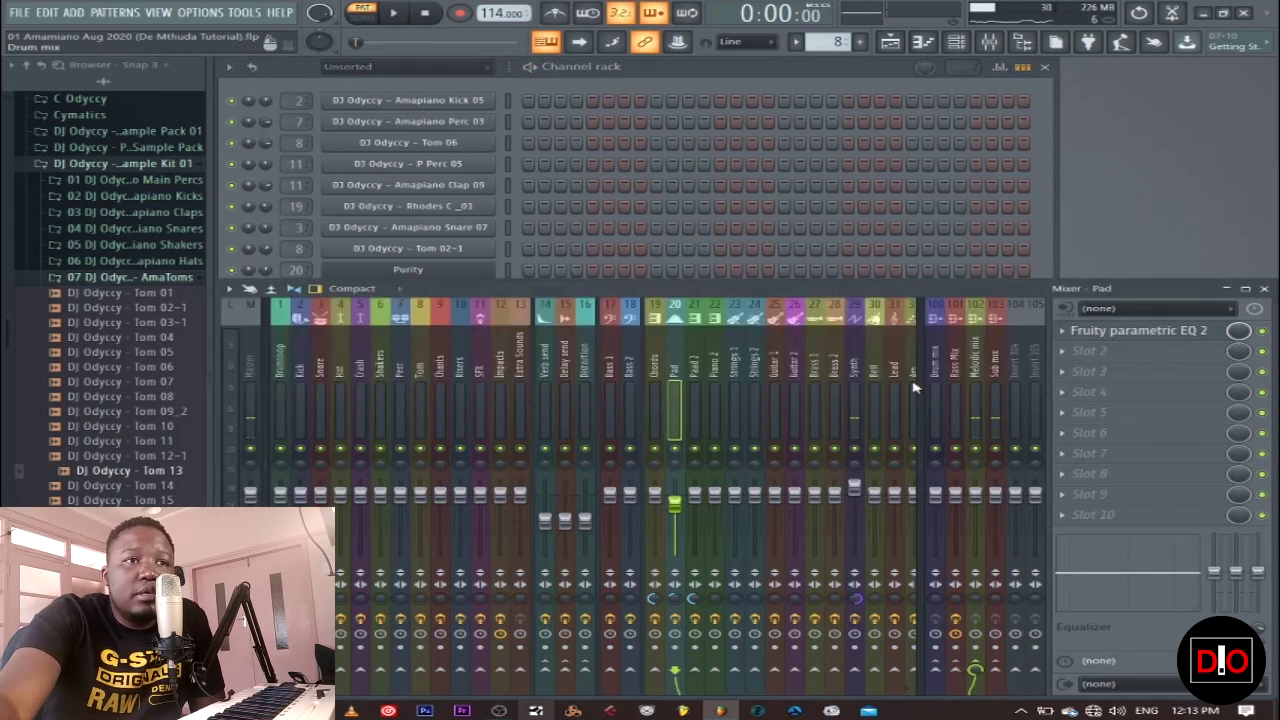
{"action": "left_click", "coordinate": [847, 401]}
{"action": "left_click", "coordinate": [1088, 331]}
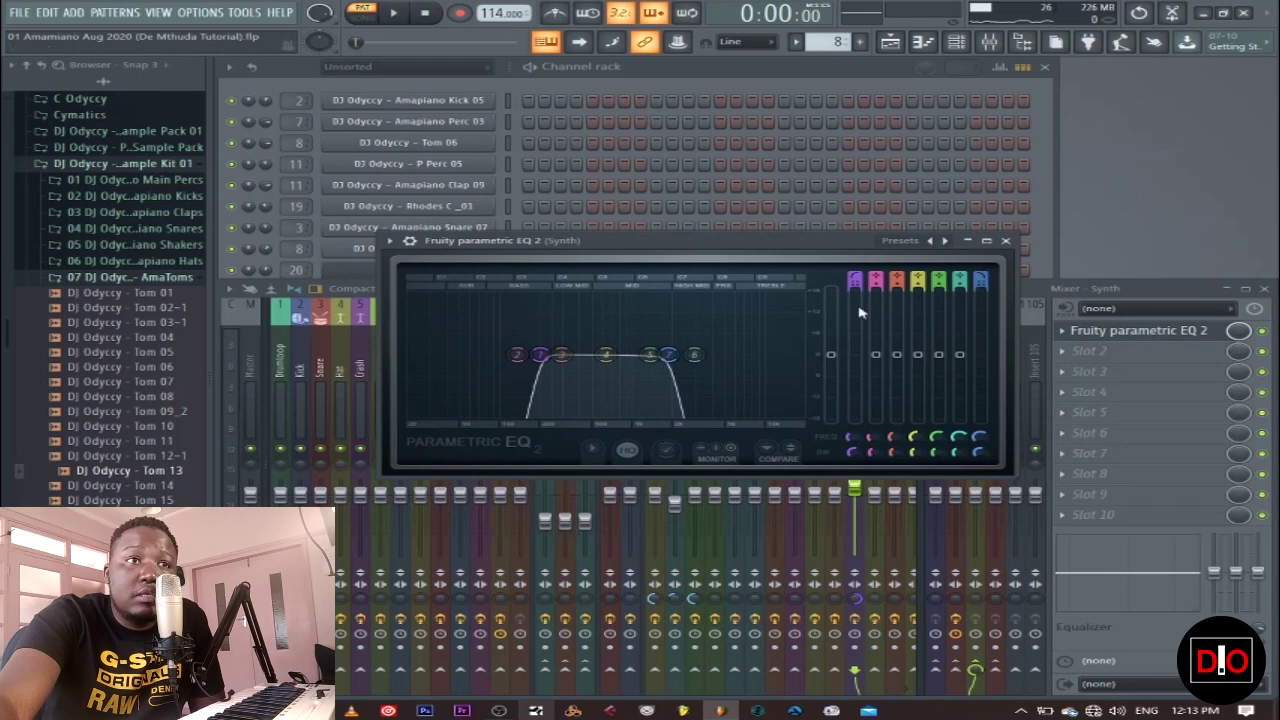
{"action": "left_click", "coordinate": [1006, 241]}
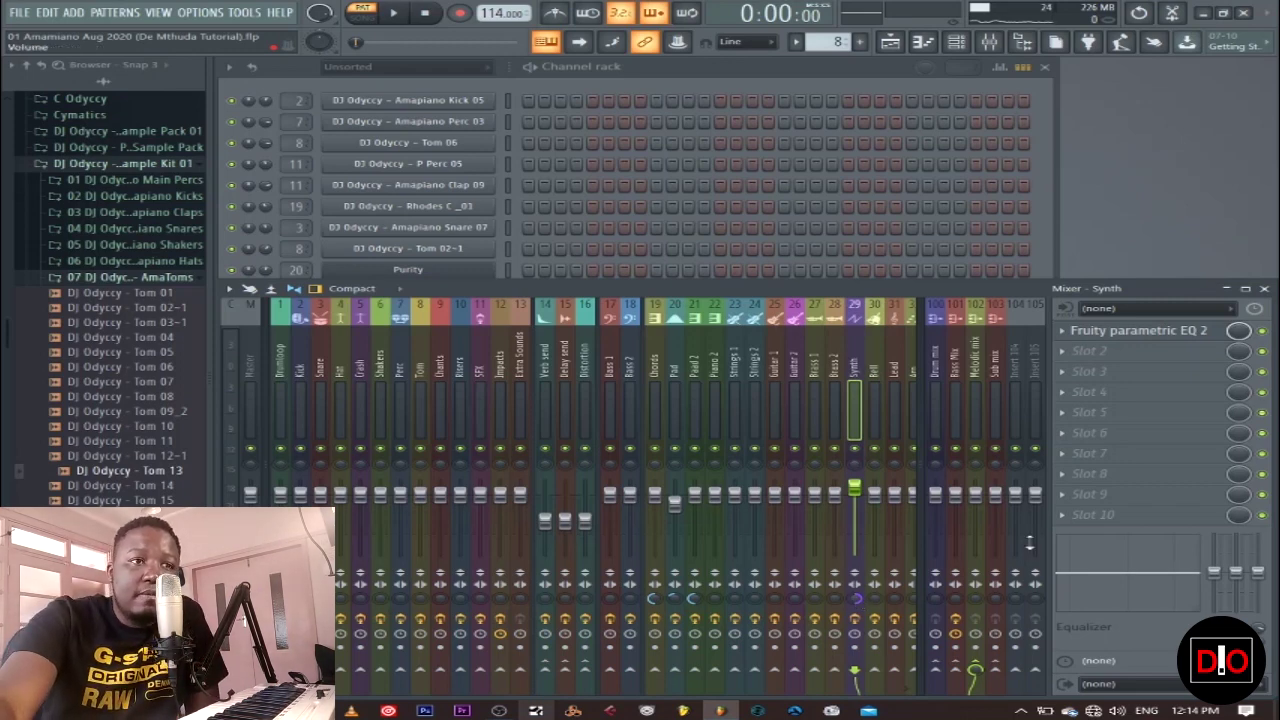
{"action": "left_click", "coordinate": [1040, 220]}
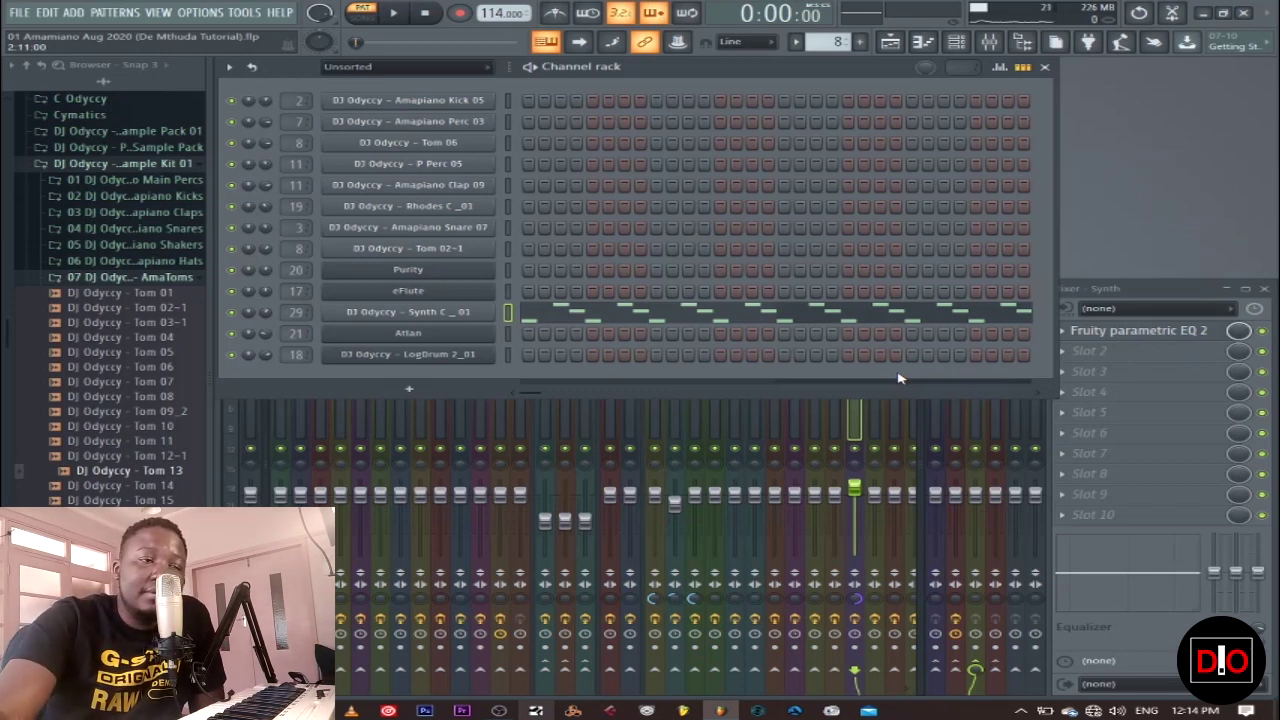
Step: Switch to pattern 9 and view the Atlan preset in Sytrus
{"action": "key", "text": "KP_Add"}
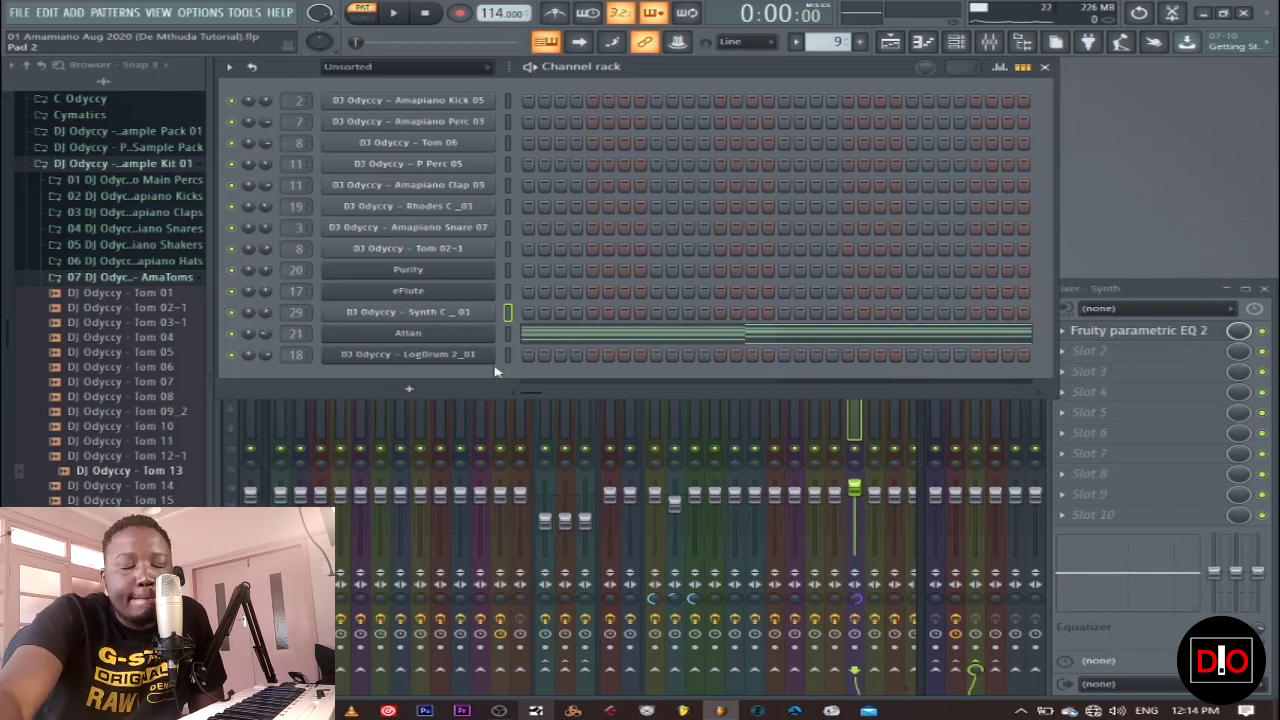
{"action": "left_click", "coordinate": [410, 338]}
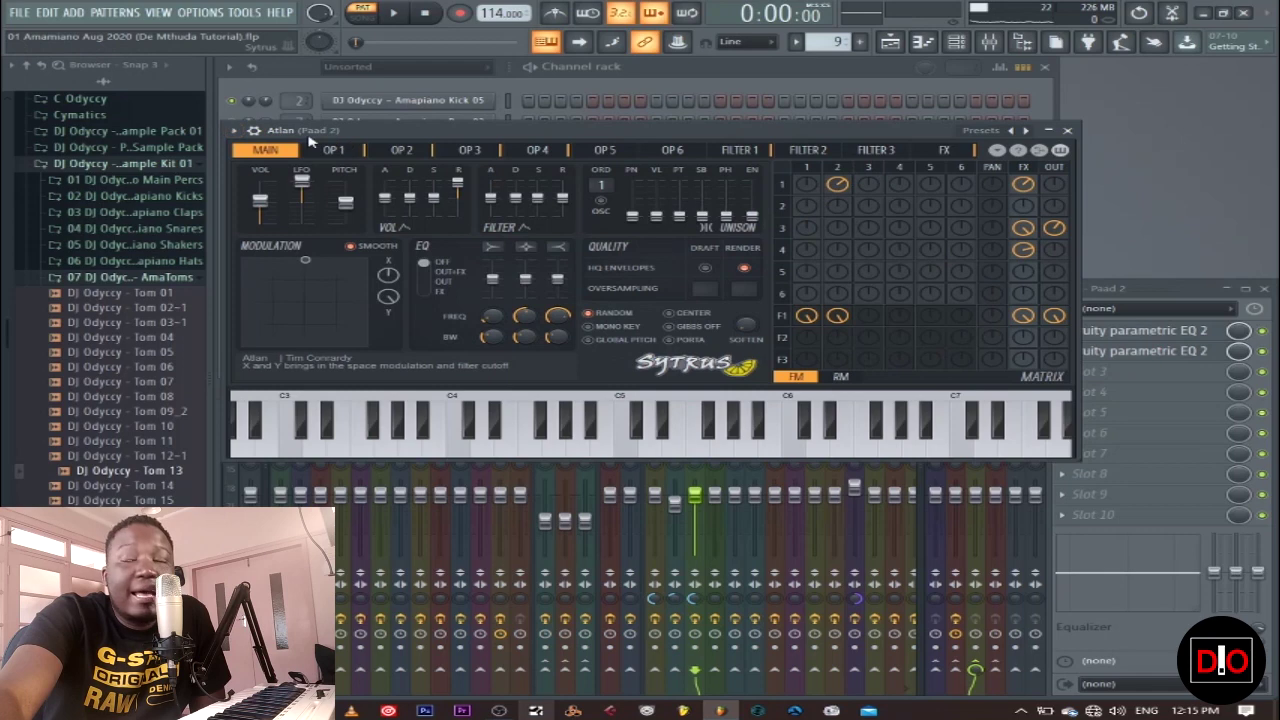
{"action": "left_click", "coordinate": [1067, 130]}
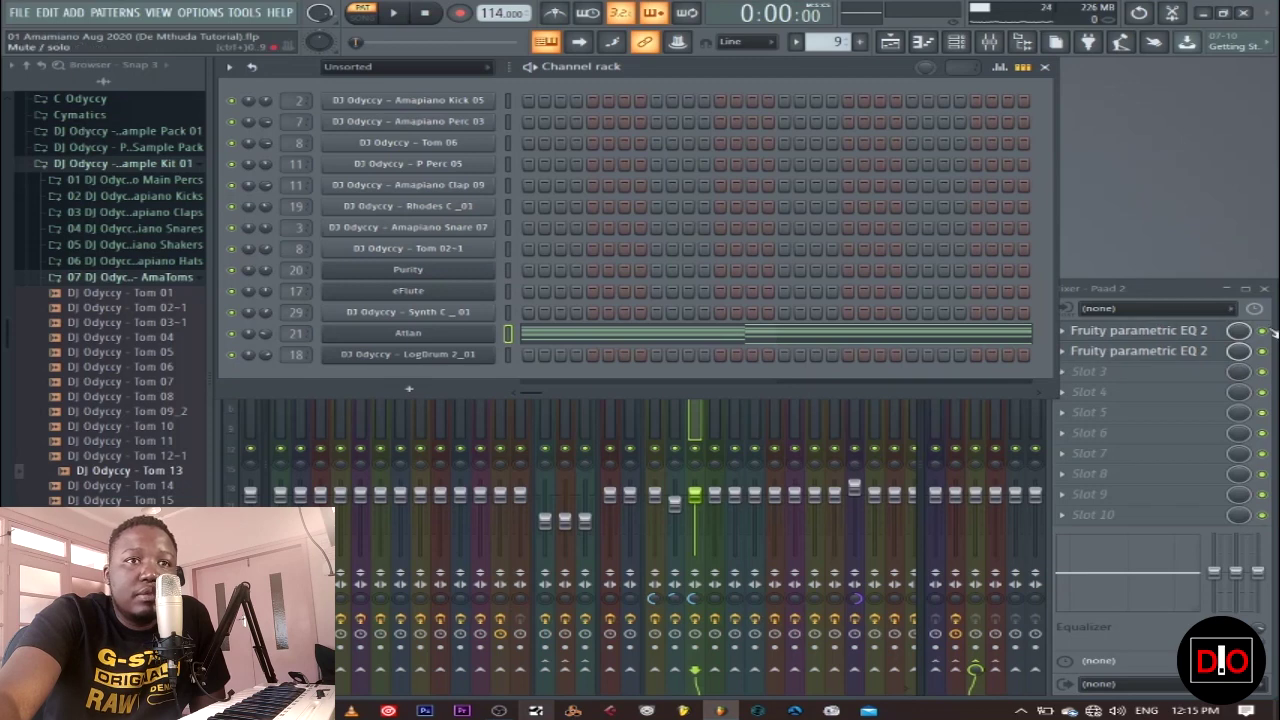
Step: Bypass the first Fruity parametric EQ 2 on the Paad 2 mixer track and play the Atlan chords of pattern 9
{"action": "left_click", "coordinate": [1215, 352]}
{"action": "left_click", "coordinate": [1058, 215]}
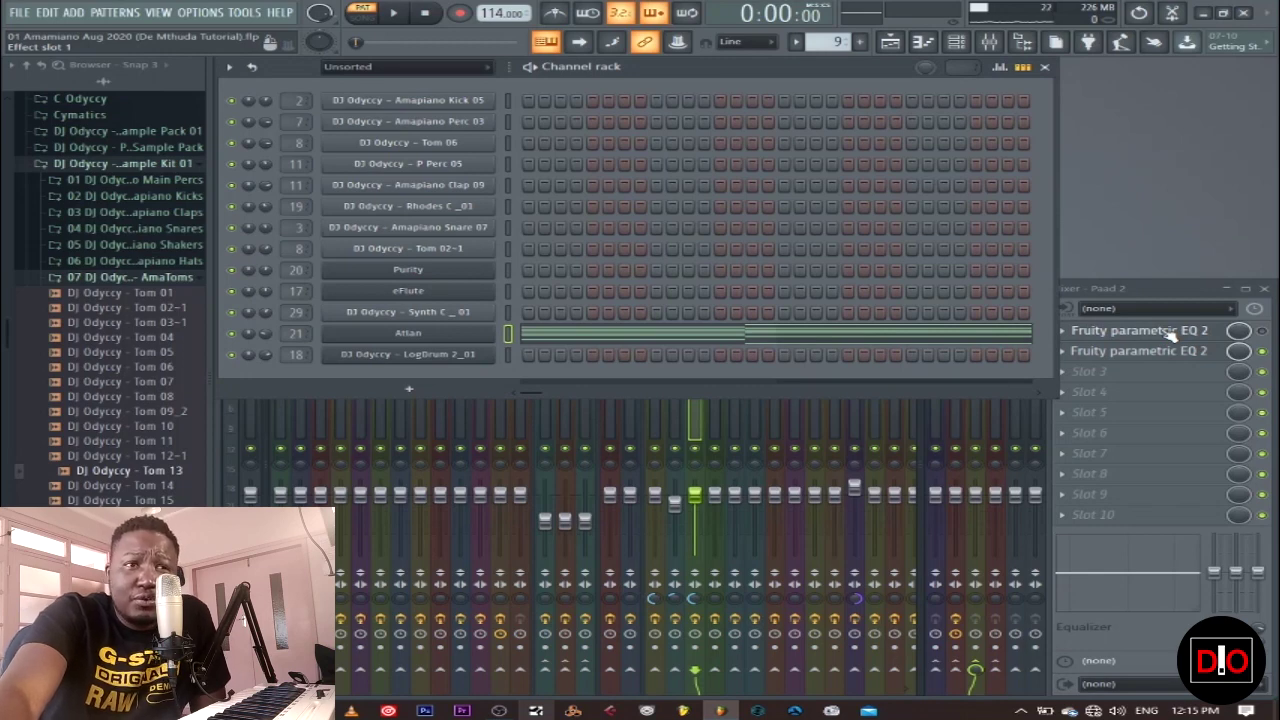
{"action": "left_click", "coordinate": [400, 13]}
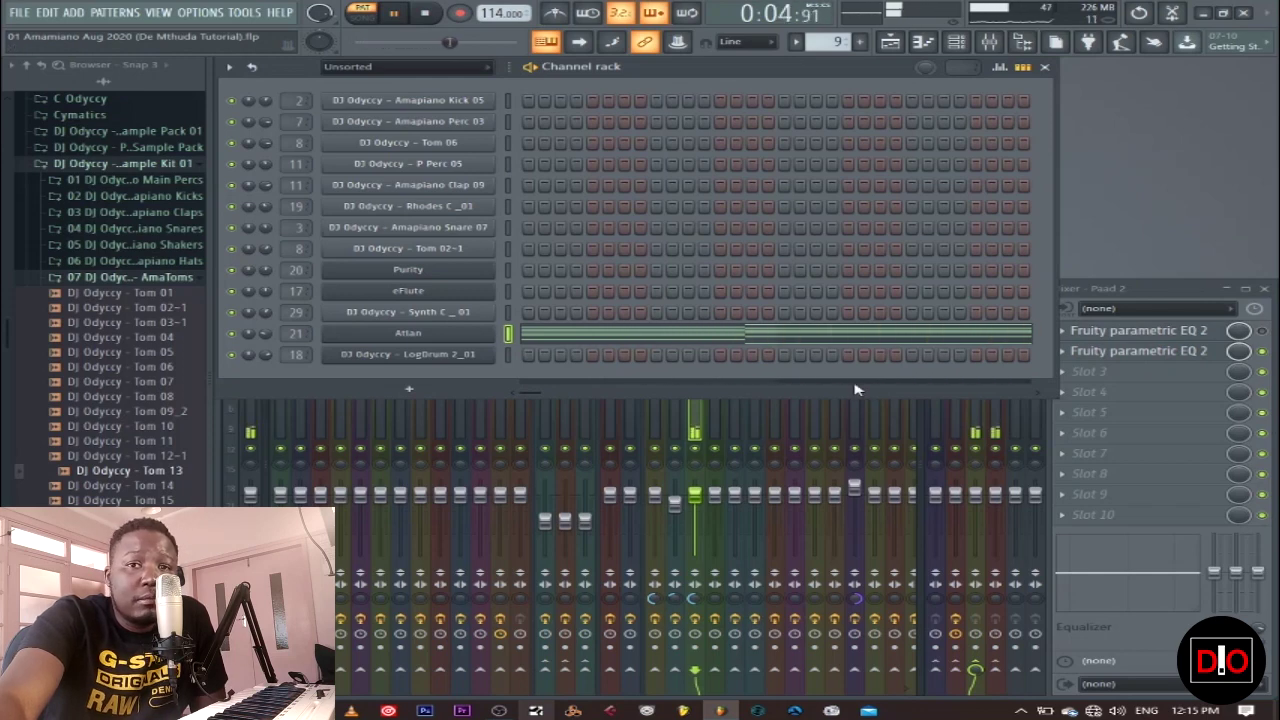
{"action": "left_click", "coordinate": [425, 13]}
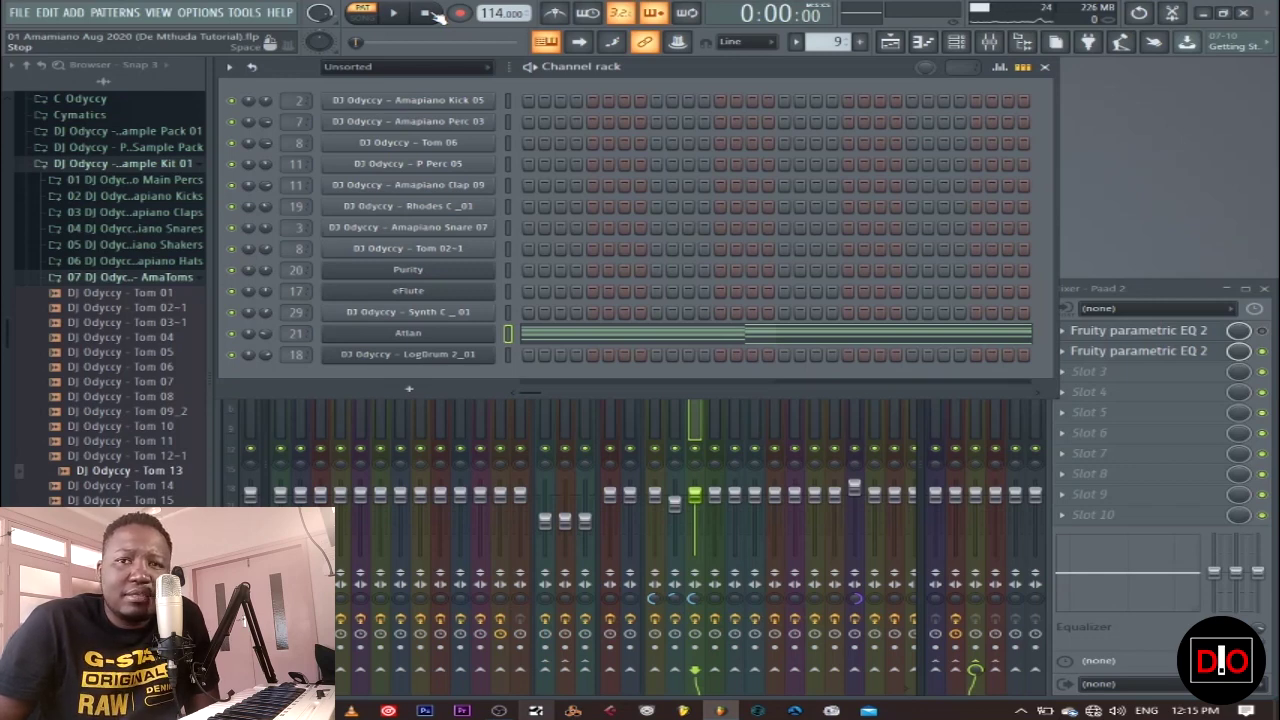
Step: Examine the Atlan chord notes of pattern 9 in the piano roll while playing the pattern
{"action": "left_click", "coordinate": [627, 338]}
{"action": "key", "text": "space"}
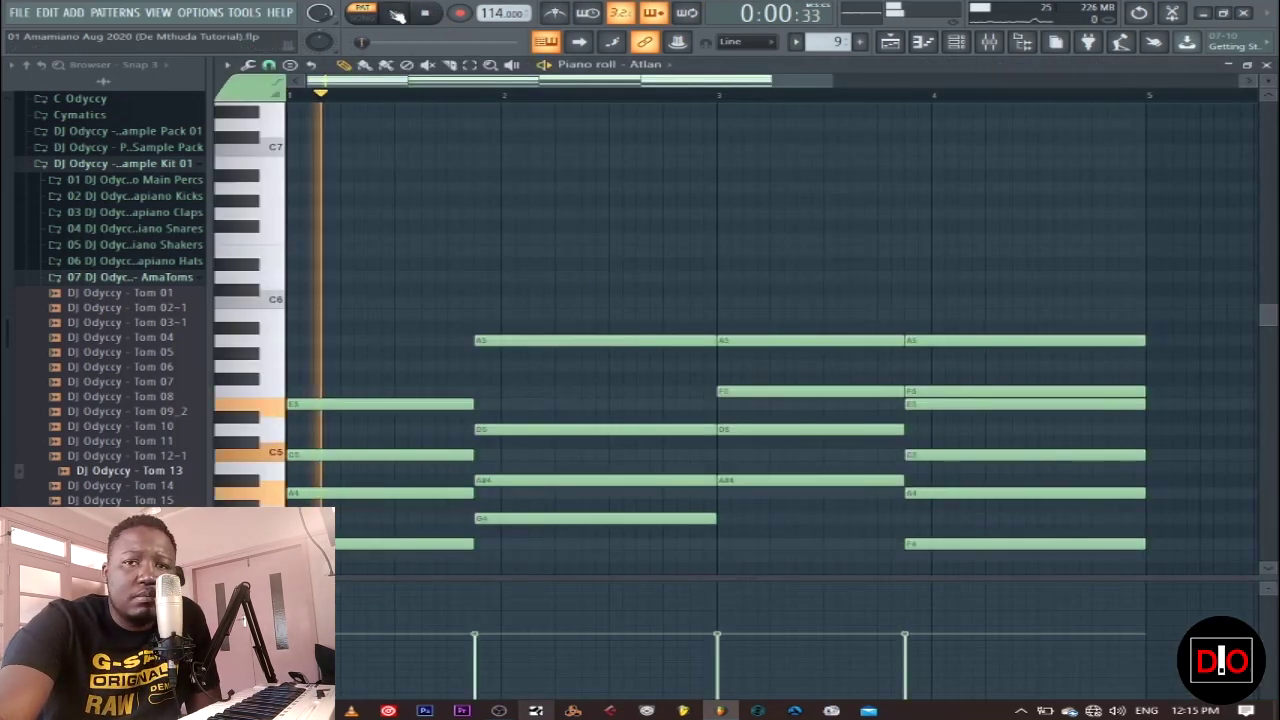
{"action": "scroll", "coordinate": [691, 248], "scroll_direction": "down", "scroll_amount": 3}
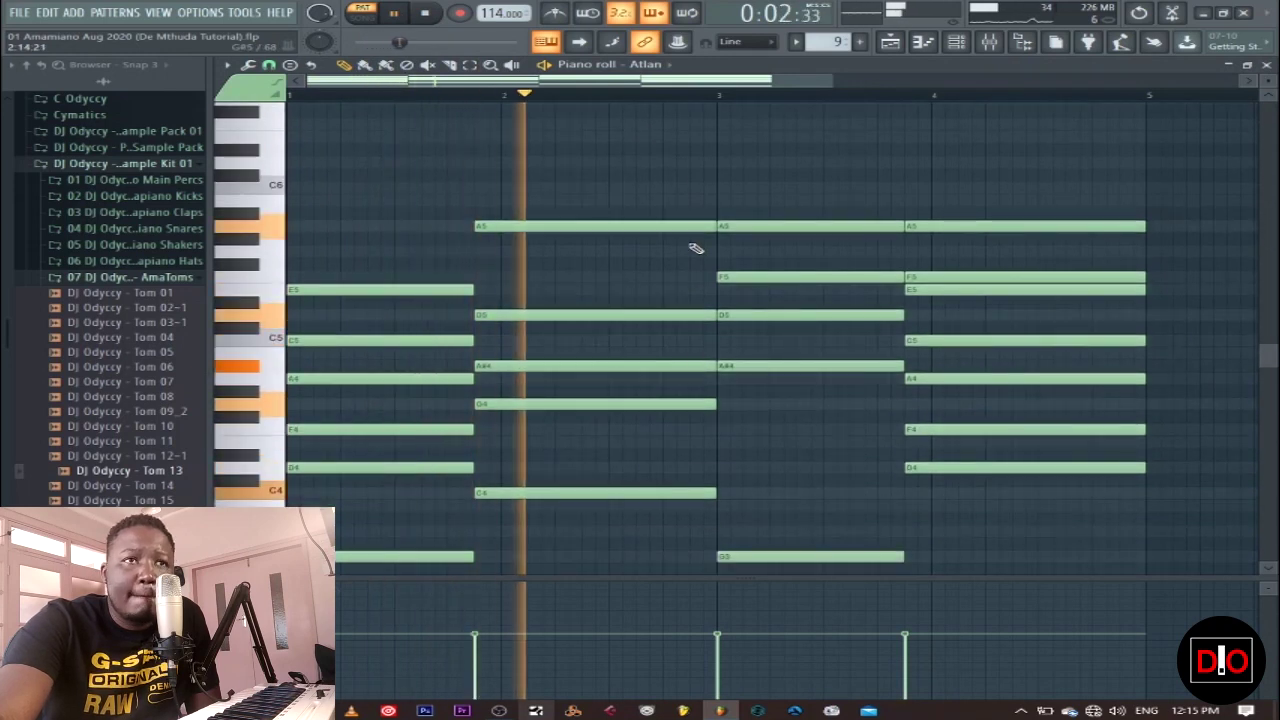
{"action": "left_click", "coordinate": [1264, 65]}
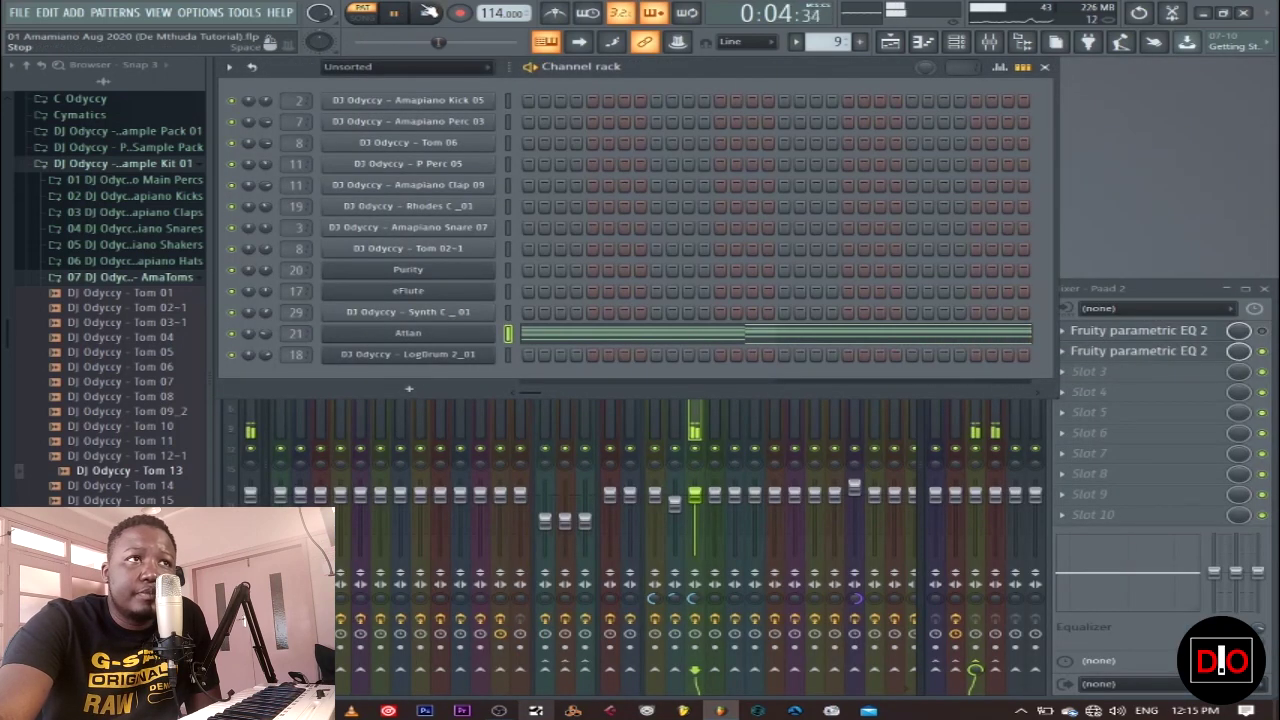
{"action": "left_click", "coordinate": [427, 13]}
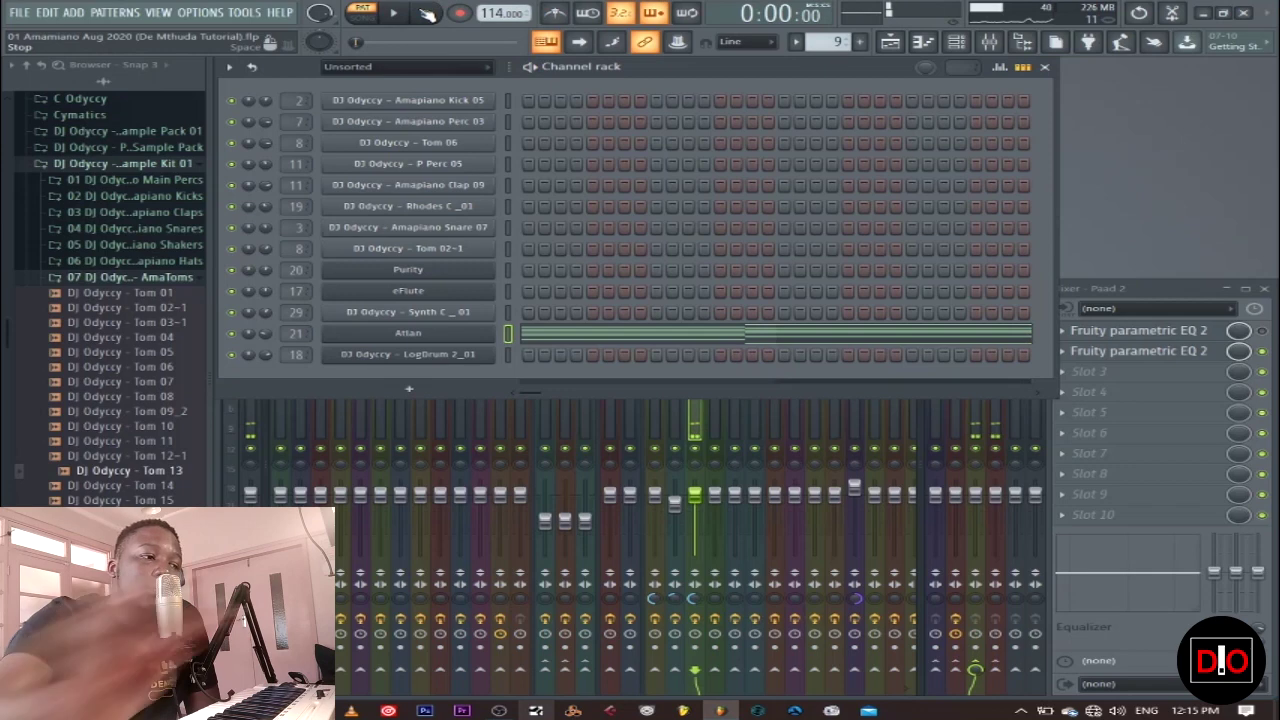
Step: Switch to the empty pattern 10, narrow the channel rack to its 16 steps and show the playlist arrangement
{"action": "key", "text": "F4"}
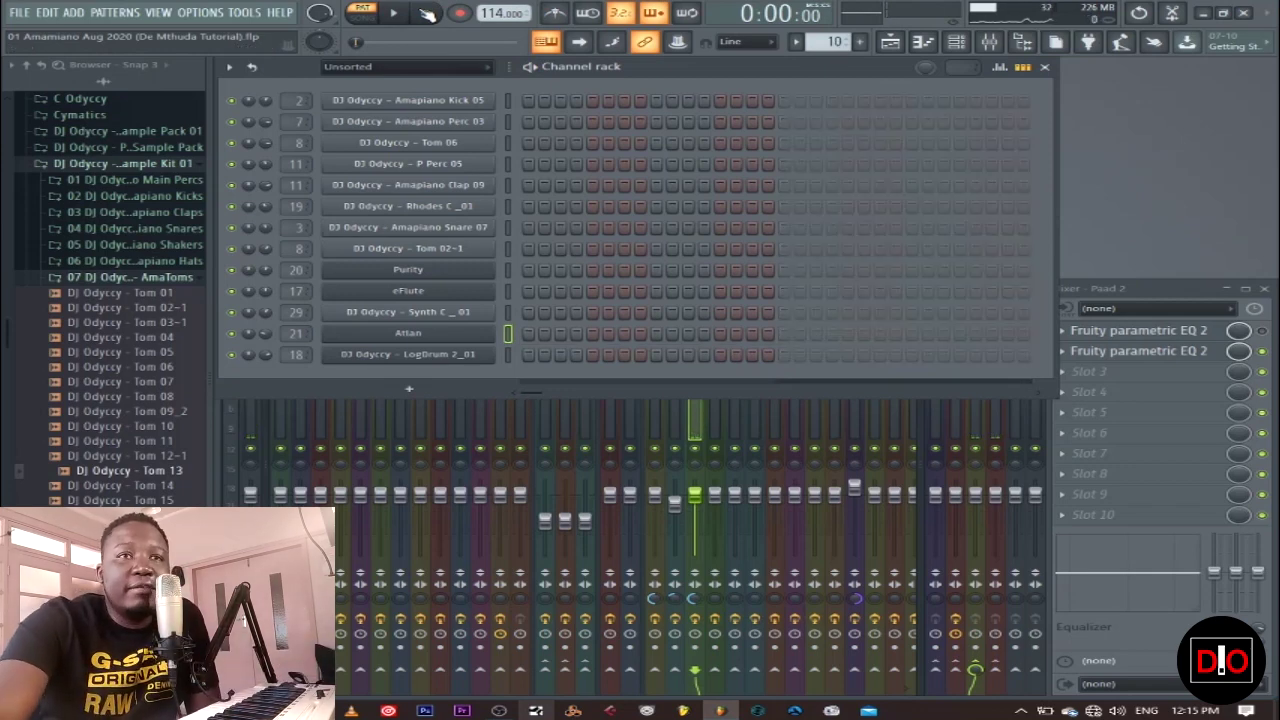
{"action": "left_click_drag", "start_coordinate": [1052, 392], "coordinate": [800, 393]}
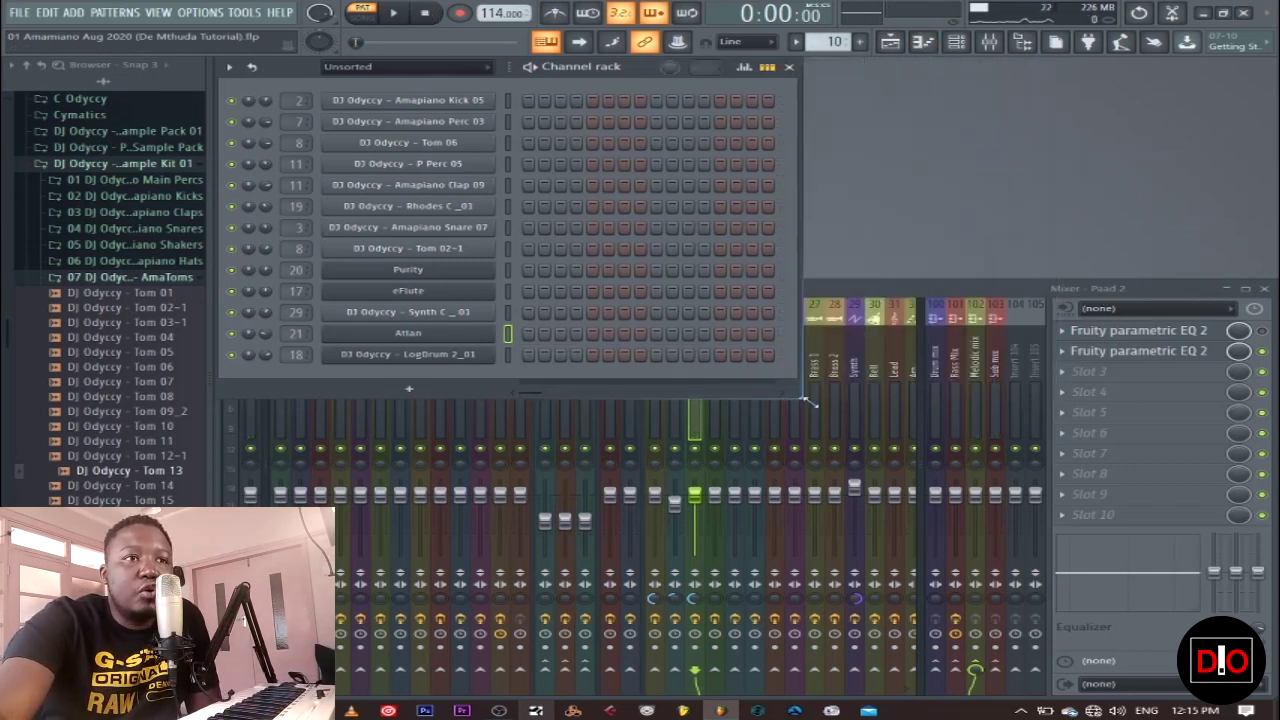
{"action": "left_click", "coordinate": [895, 44]}
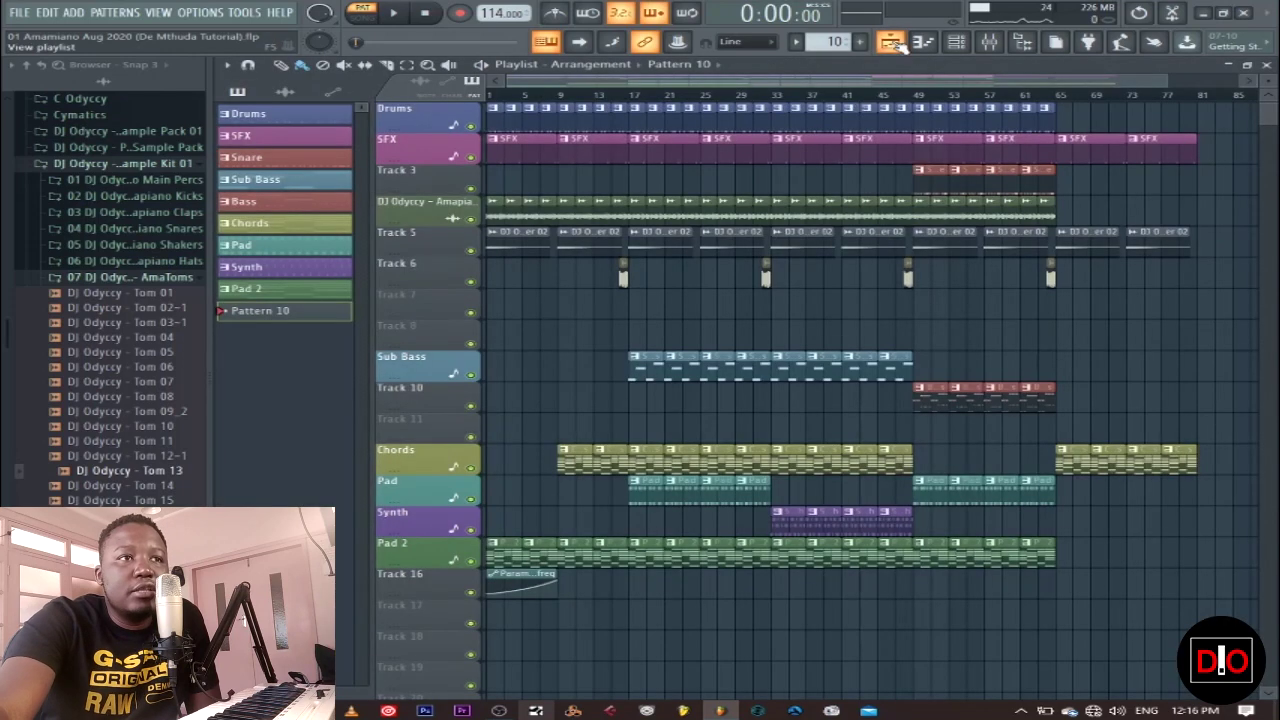
Step: Inspect the Amapiano Shakerloop 01 113bpm and Downlifter 02 samples used in the playlist
{"action": "double_click", "coordinate": [492, 217]}
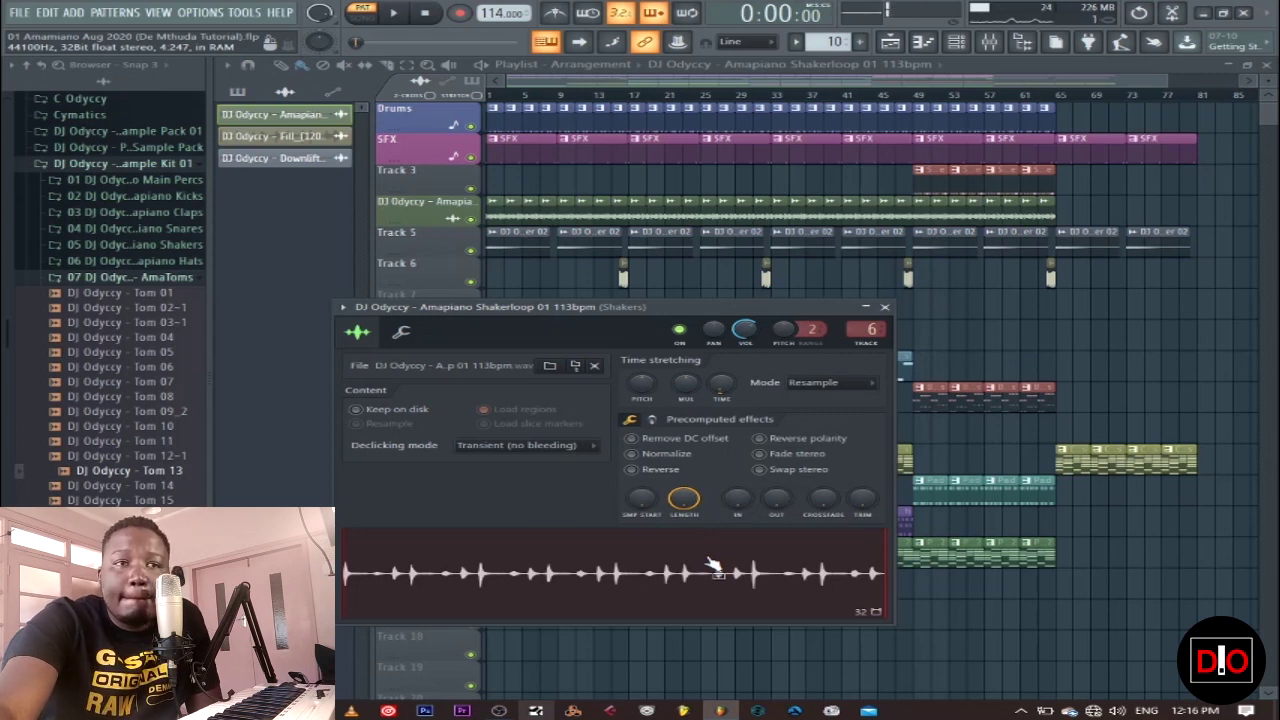
{"action": "left_click", "coordinate": [884, 307]}
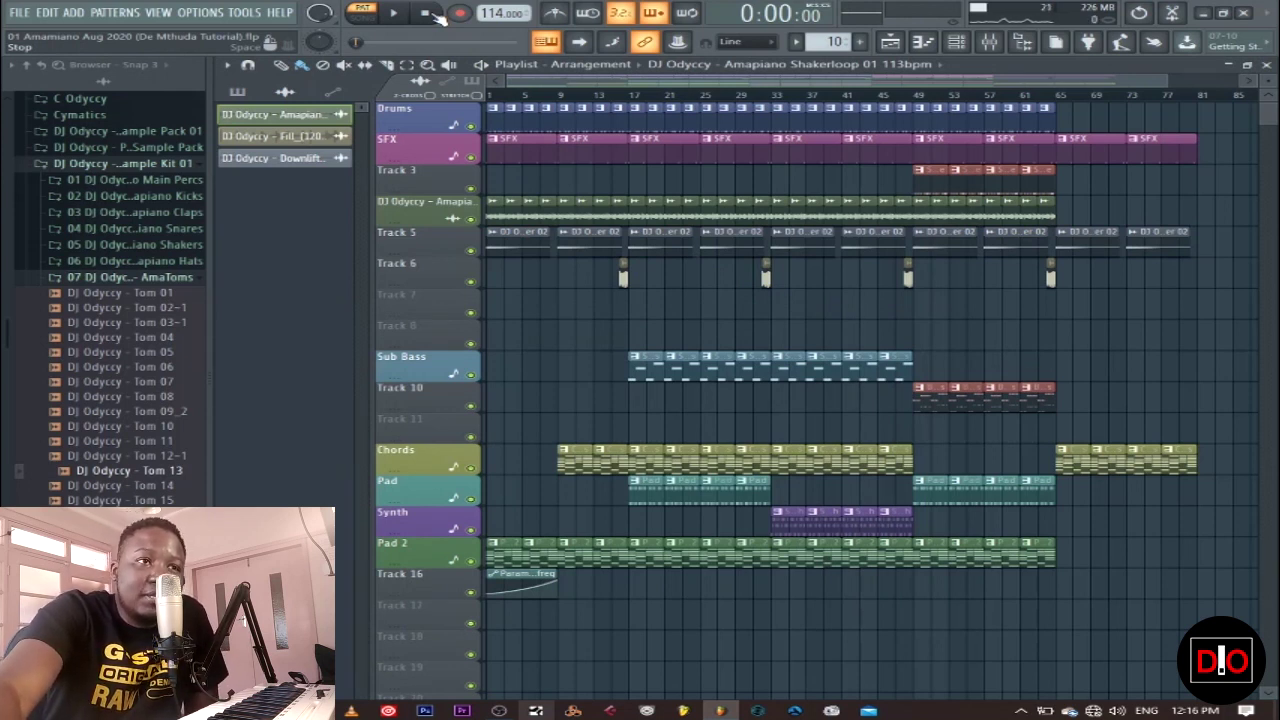
{"action": "double_click", "coordinate": [523, 246]}
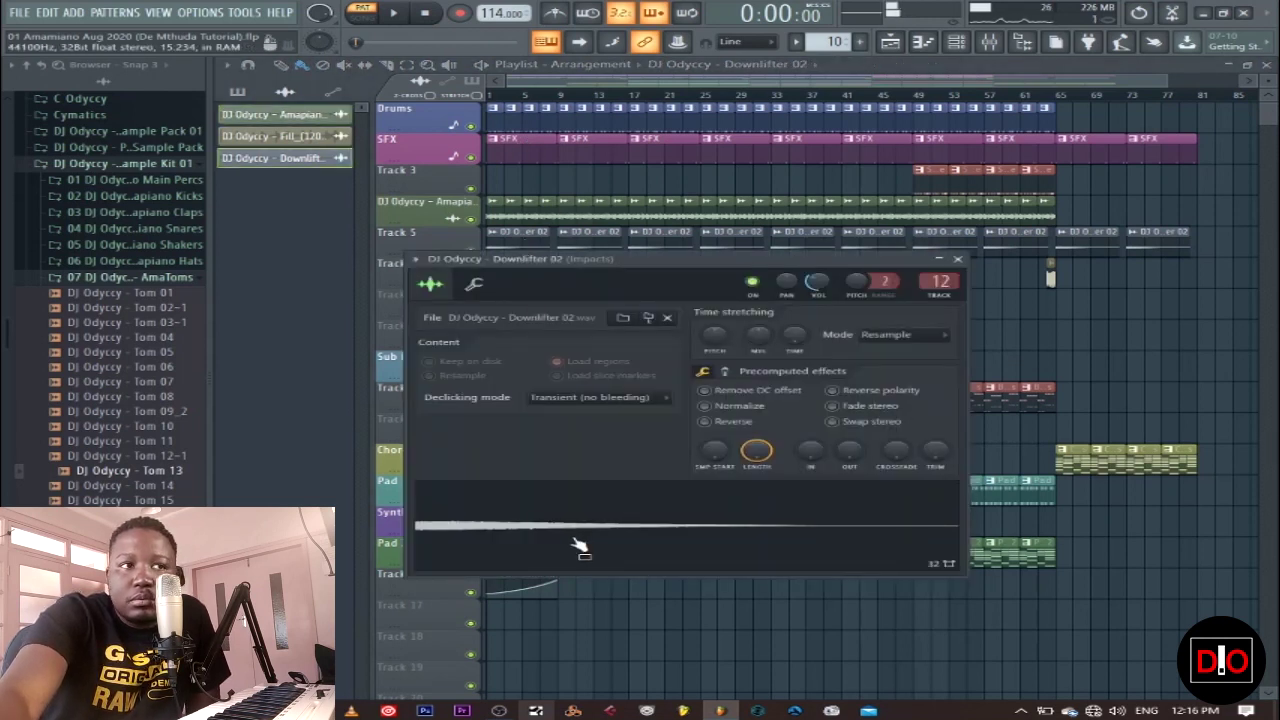
{"action": "left_click", "coordinate": [940, 261]}
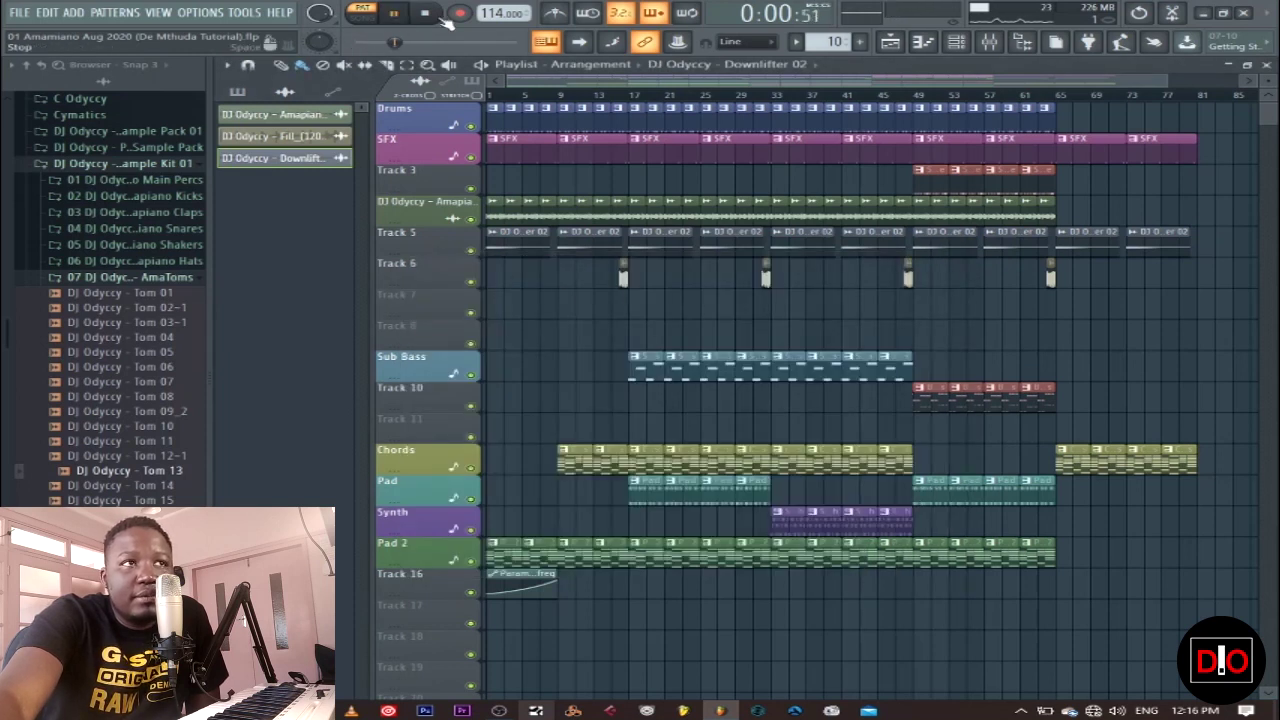
Step: Switch playback to song mode and play the opening of the arrangement
{"action": "left_click", "coordinate": [362, 17]}
{"action": "left_click", "coordinate": [394, 13]}
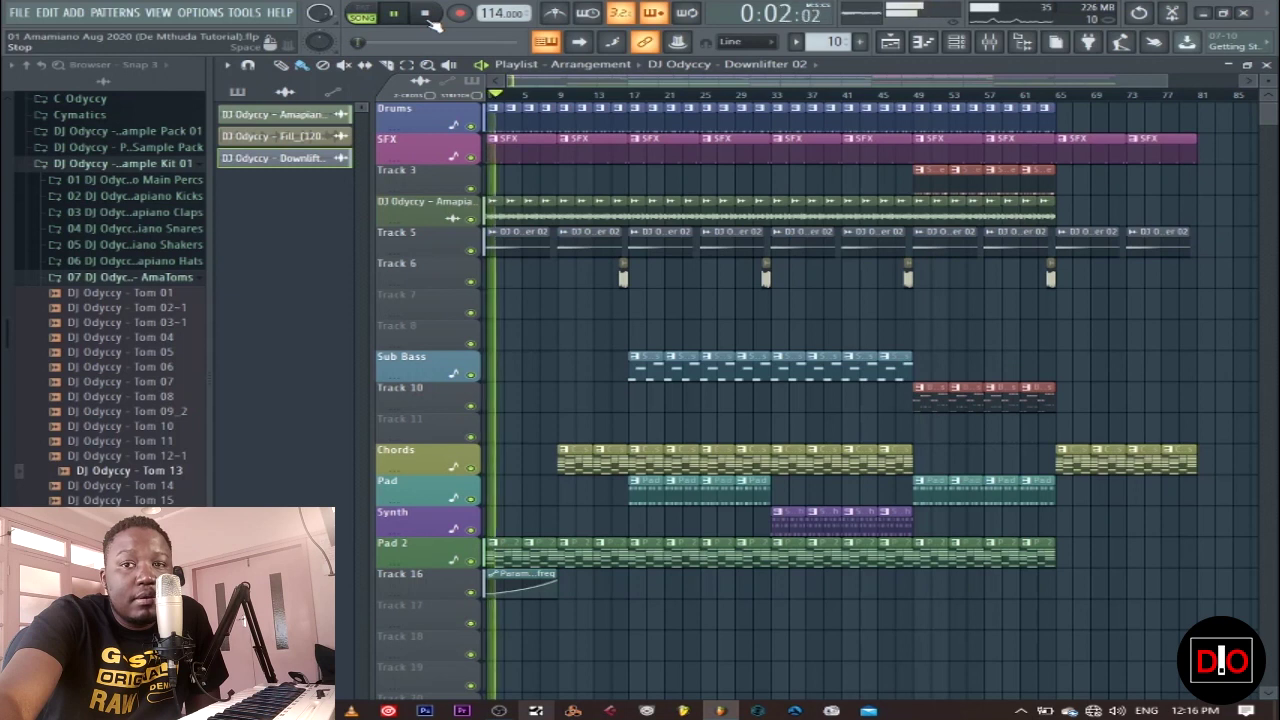
{"action": "key", "text": "space"}
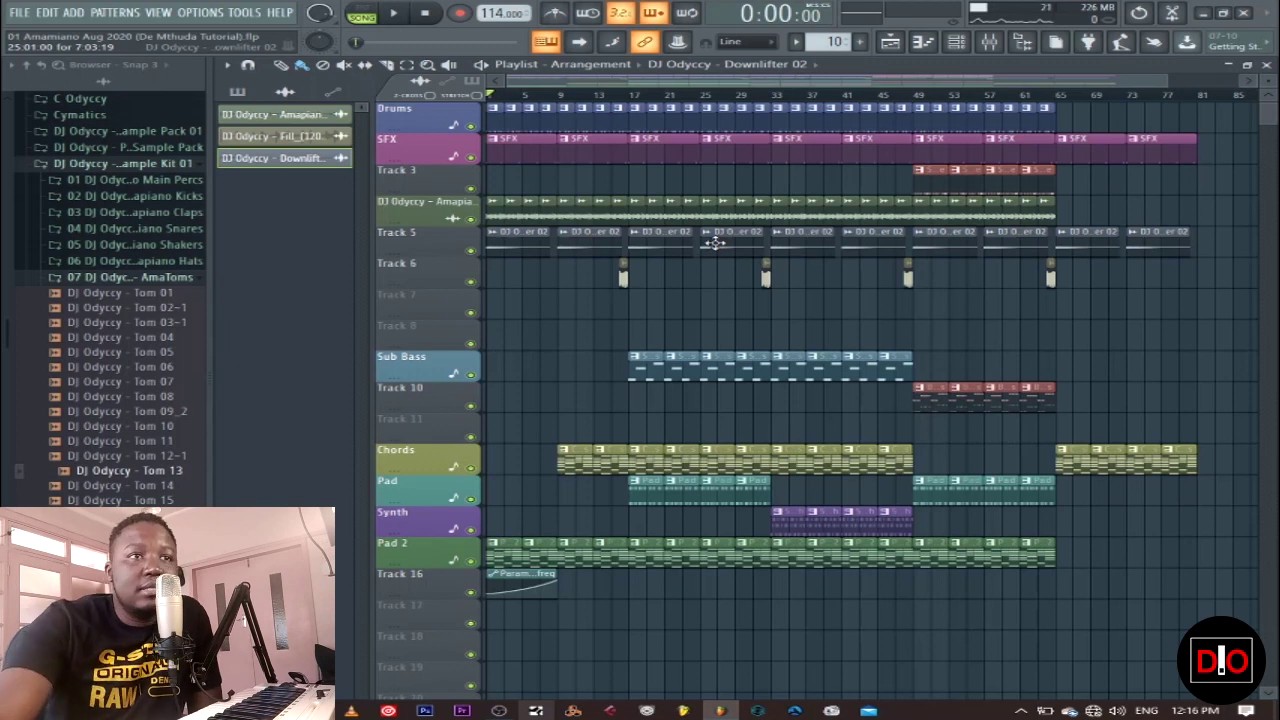
Step: Reexamine the Downlifter 02 sample and check the effects on its Impacts mixer track
{"action": "double_click", "coordinate": [525, 243]}
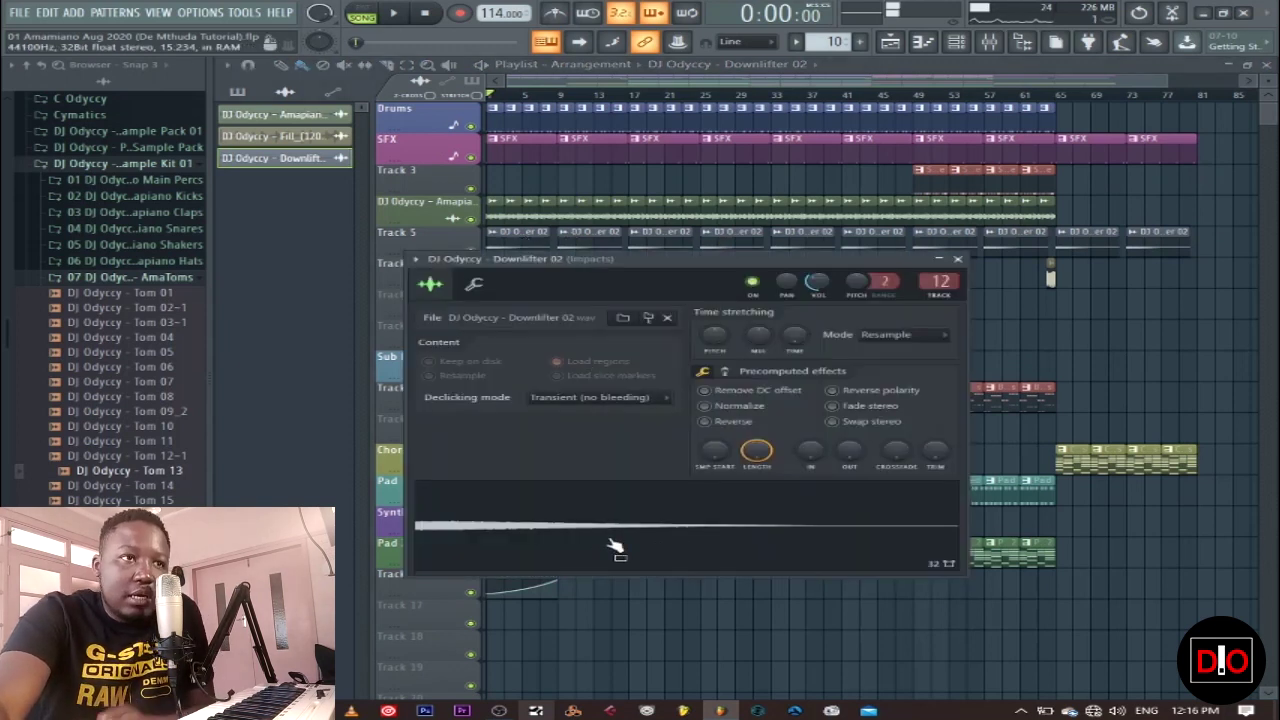
{"action": "left_click", "coordinate": [958, 259]}
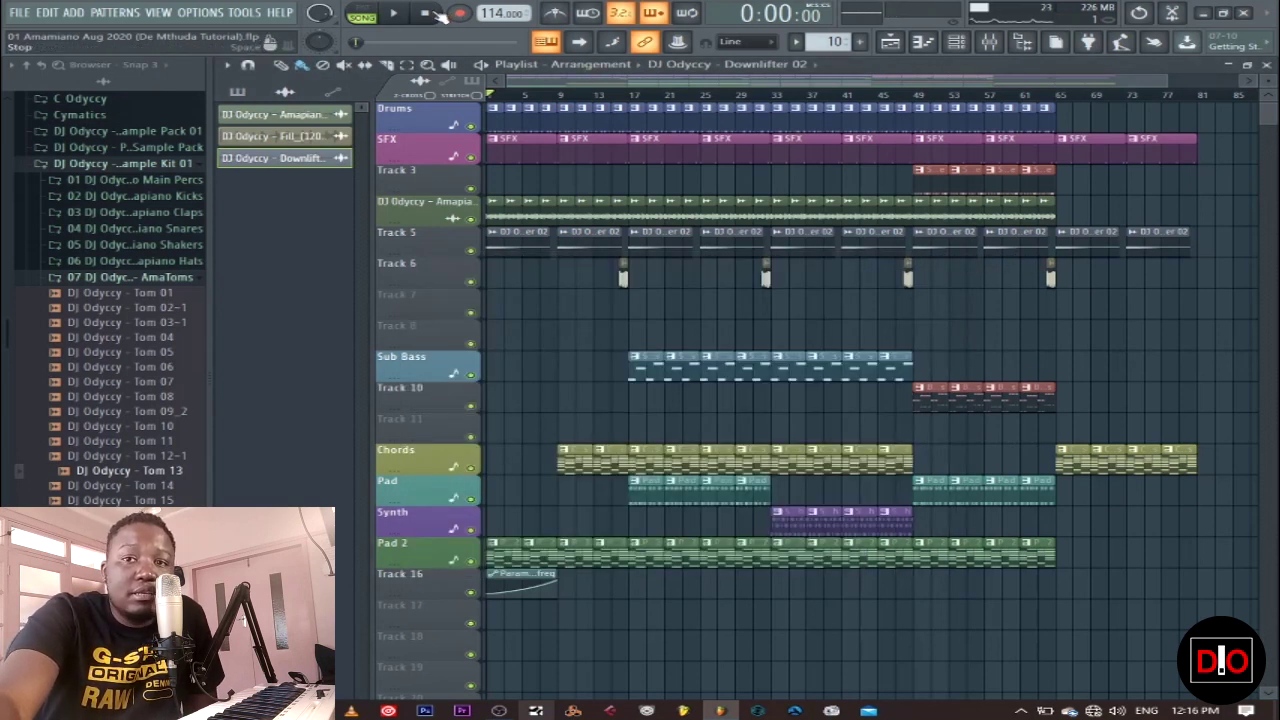
{"action": "left_click", "coordinate": [988, 41]}
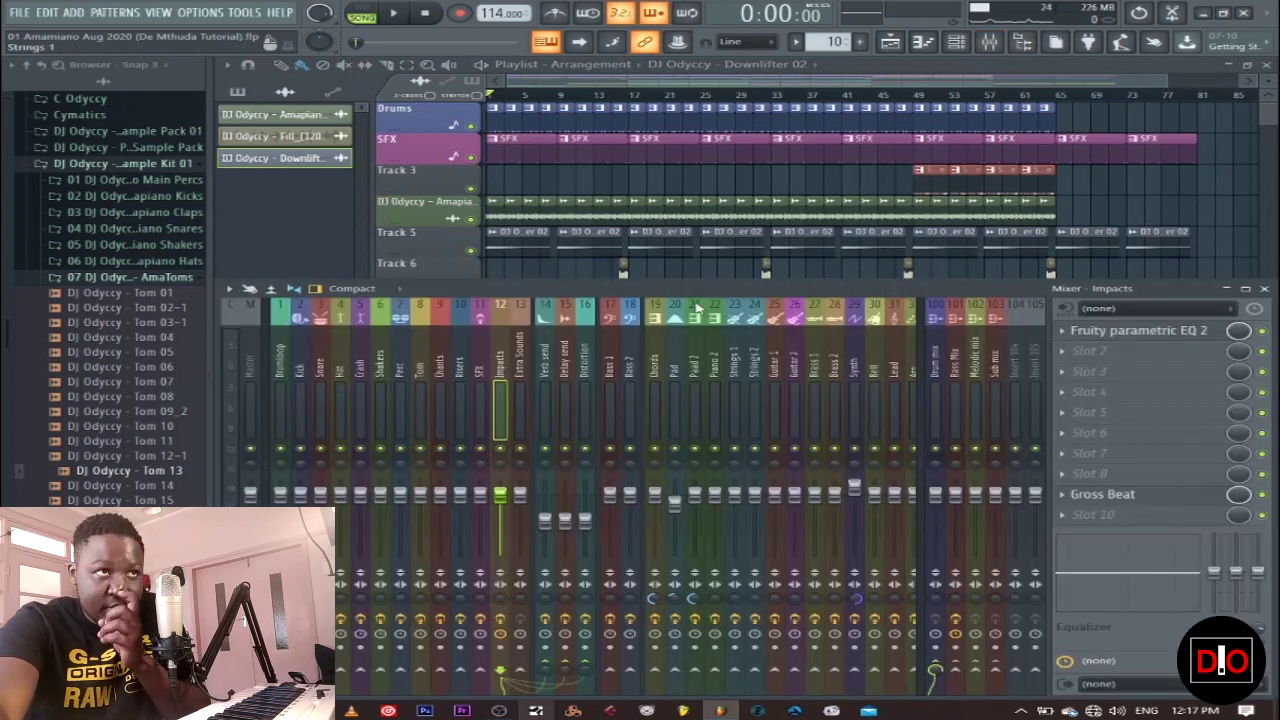
{"action": "key", "text": "F9"}
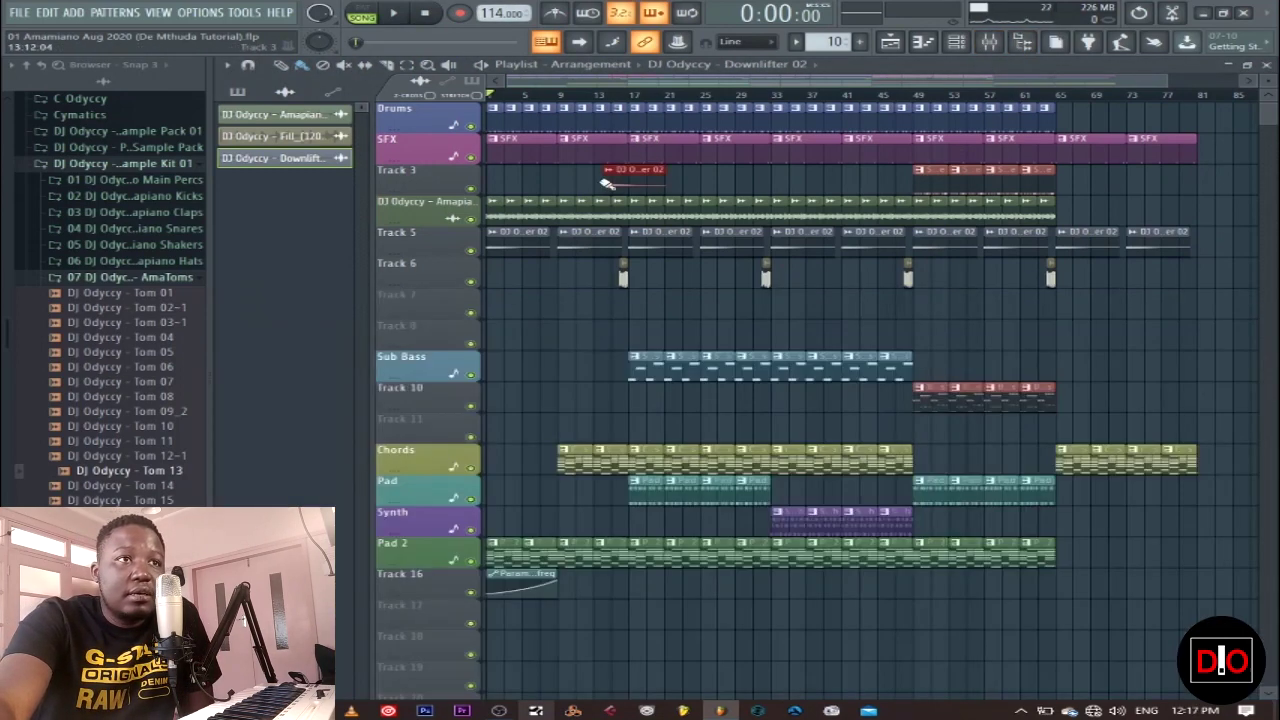
Step: Select the first four bars of the playlist, solo Track 5 and play the downlifter with the mixer shown
{"action": "left_click_drag", "start_coordinate": [490, 95], "coordinate": [522, 100]}
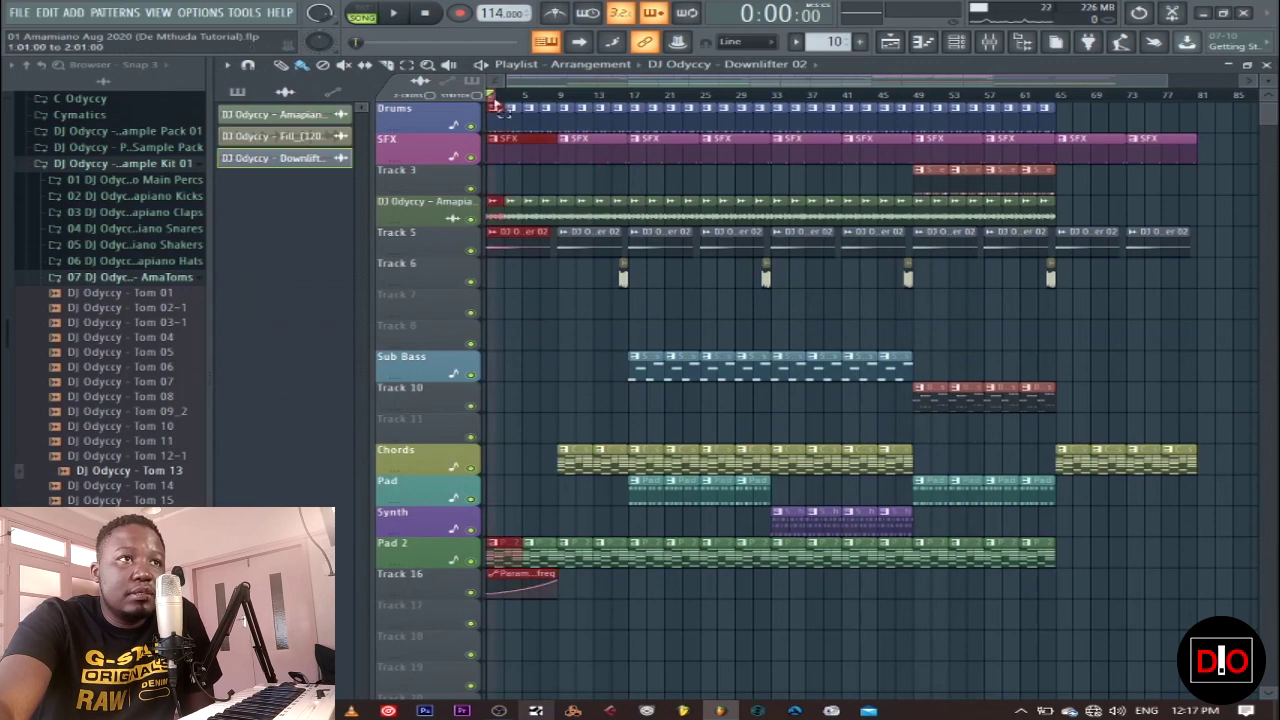
{"action": "right_click", "coordinate": [470, 250]}
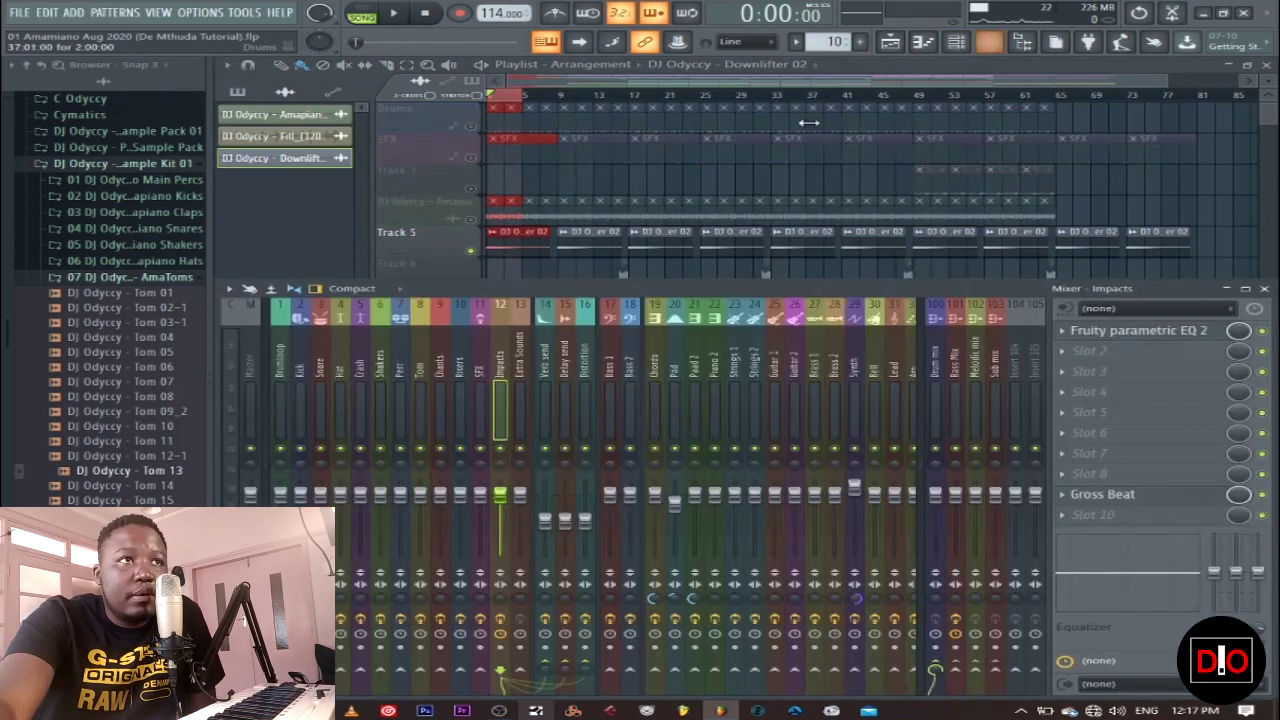
{"action": "left_click", "coordinate": [988, 42]}
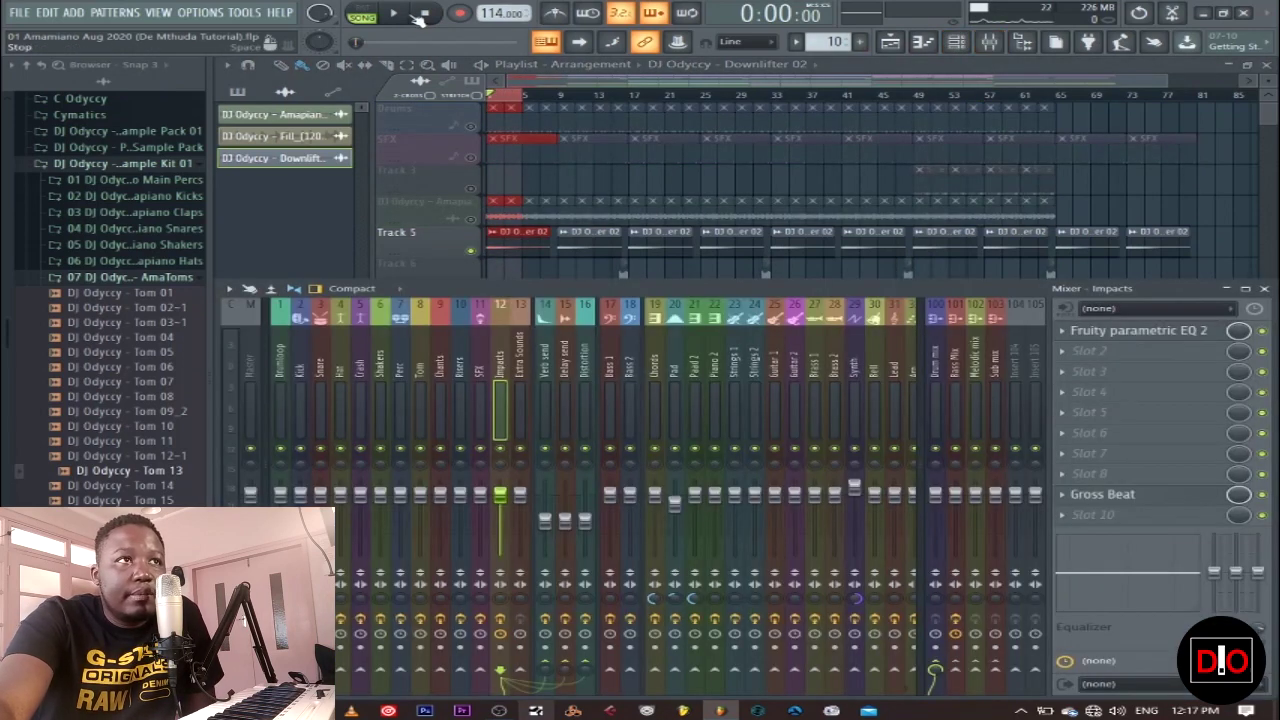
{"action": "left_click", "coordinate": [397, 17]}
{"action": "key", "text": "space"}
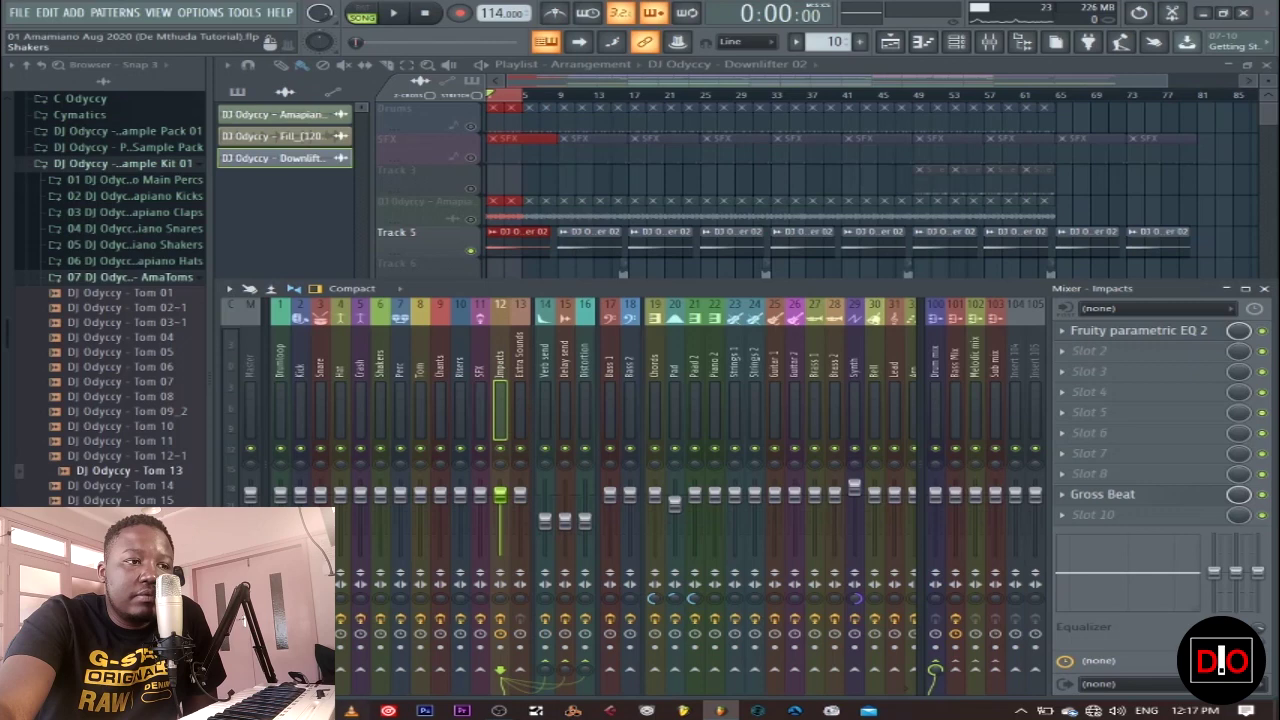
Step: Open Gross Beat on the Impacts mixer track and play the downlifter through its 1/3 Bt Gate volume preset
{"action": "left_click_drag", "start_coordinate": [285, 694], "coordinate": [315, 698]}
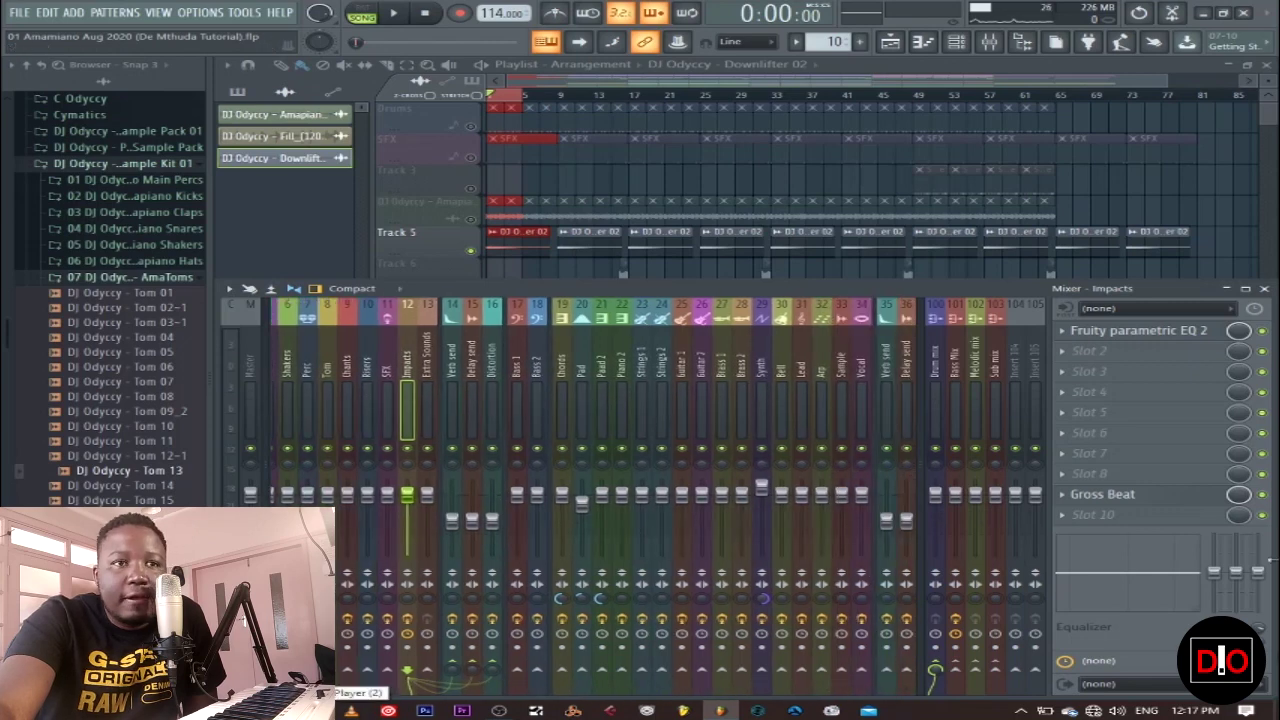
{"action": "left_click", "coordinate": [1180, 495]}
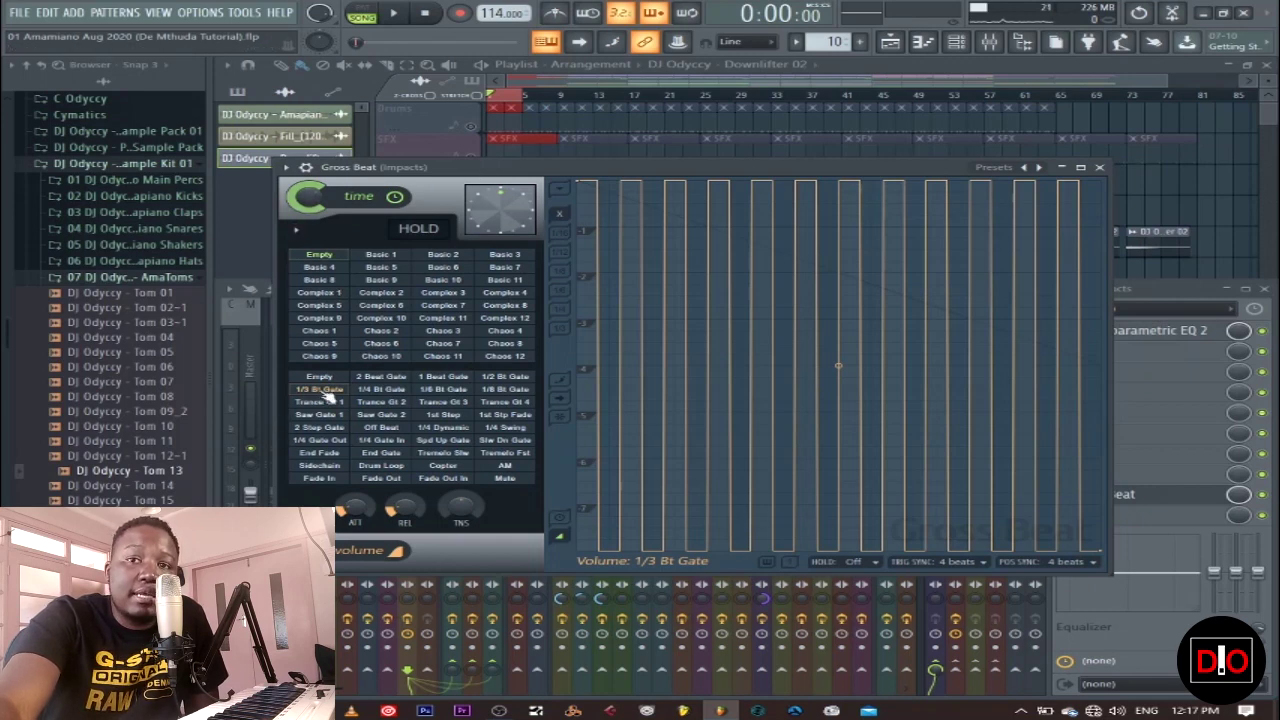
{"action": "left_click", "coordinate": [393, 13]}
{"action": "left_click", "coordinate": [425, 14]}
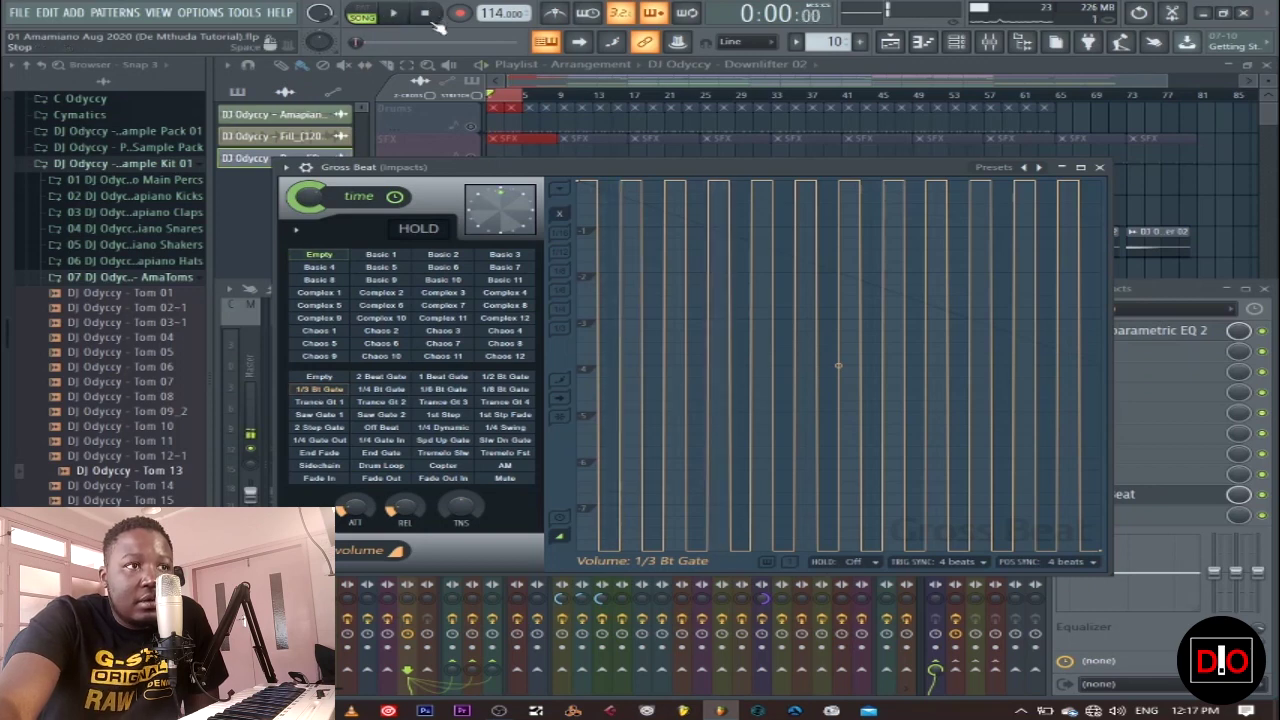
Step: Audition the 1/6 Bt Gate and 1/4 Bt Gate volume presets on the downlifter, and return to 1/3 Bt Gate
{"action": "left_click", "coordinate": [445, 389]}
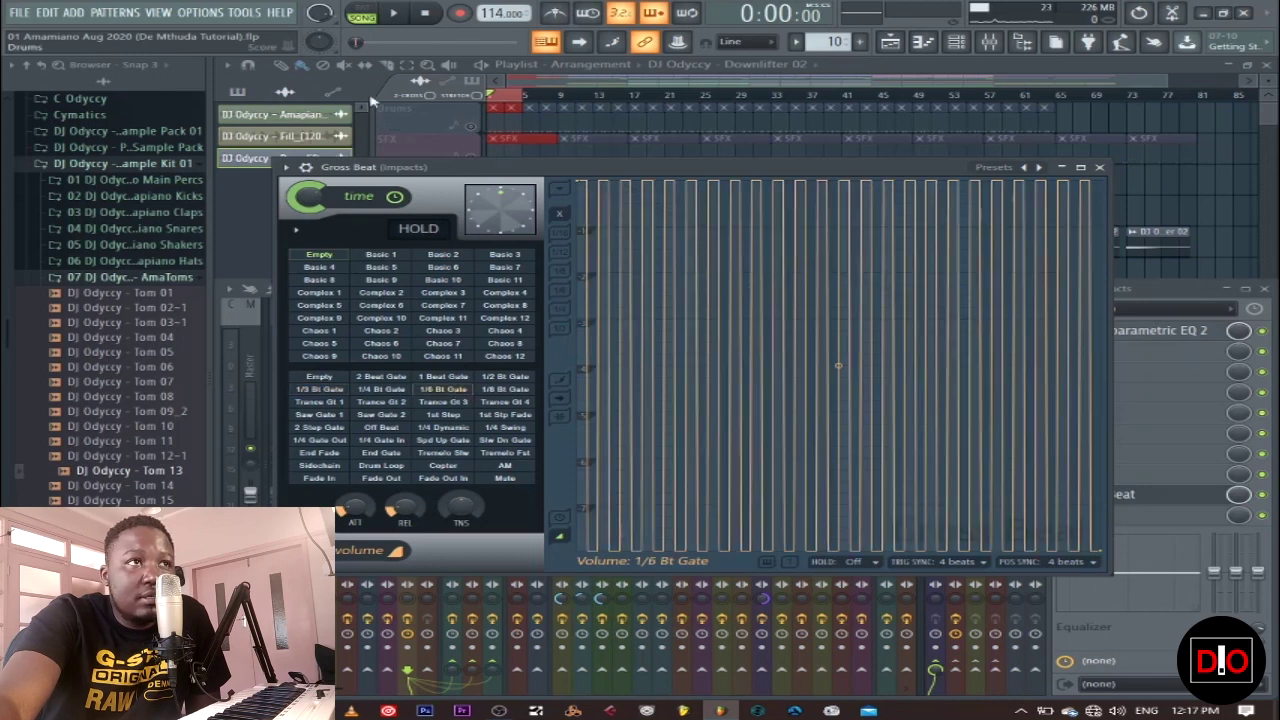
{"action": "left_click", "coordinate": [394, 14]}
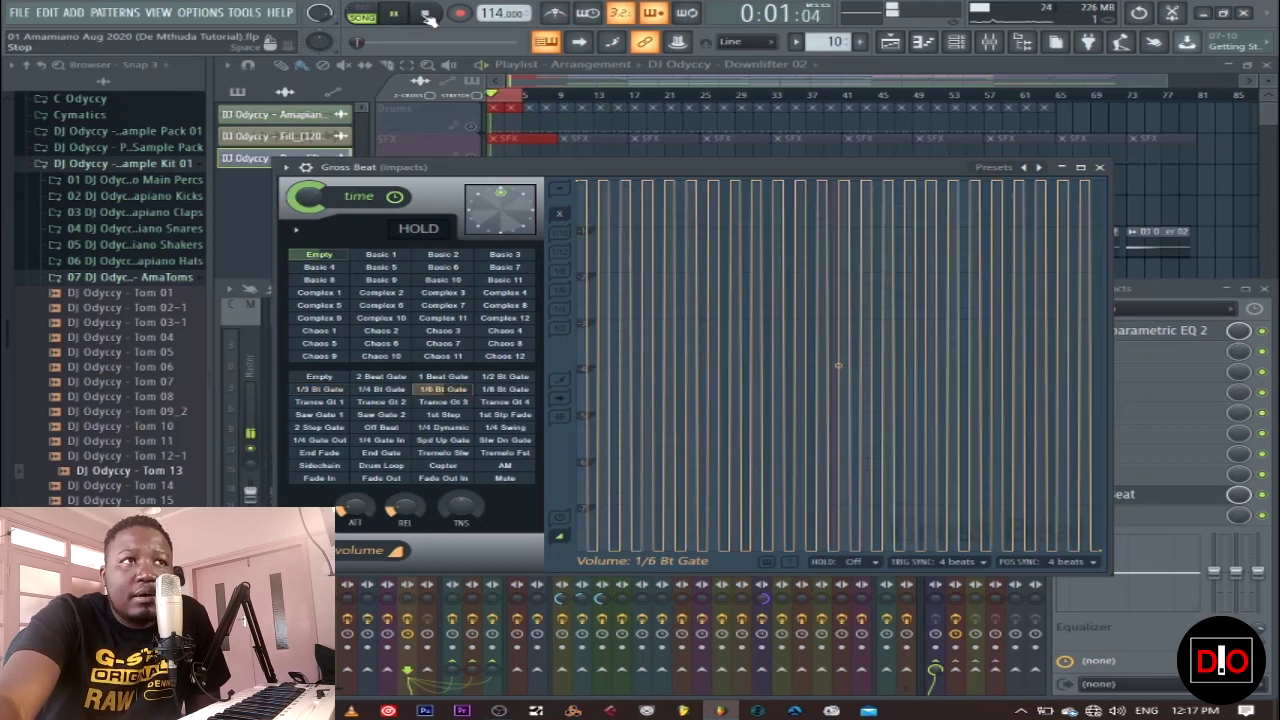
{"action": "left_click", "coordinate": [425, 14]}
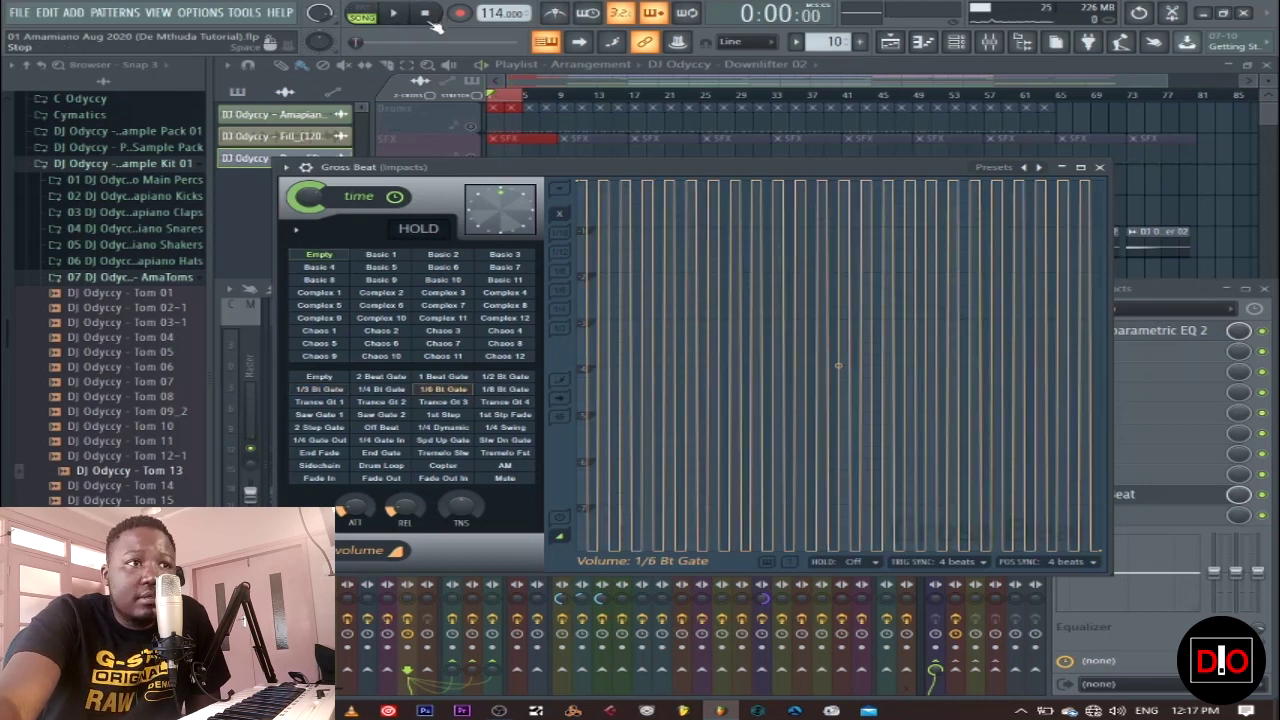
{"action": "left_click", "coordinate": [381, 389]}
{"action": "left_click", "coordinate": [395, 14]}
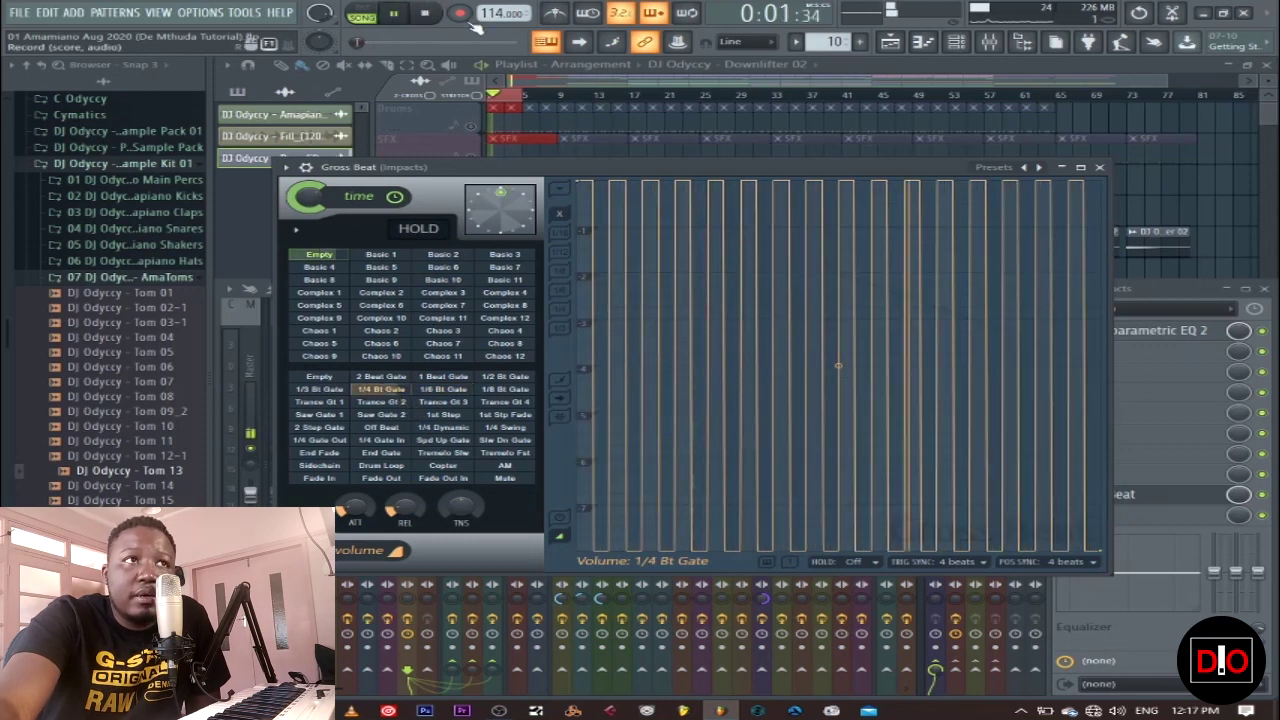
{"action": "left_click", "coordinate": [425, 14]}
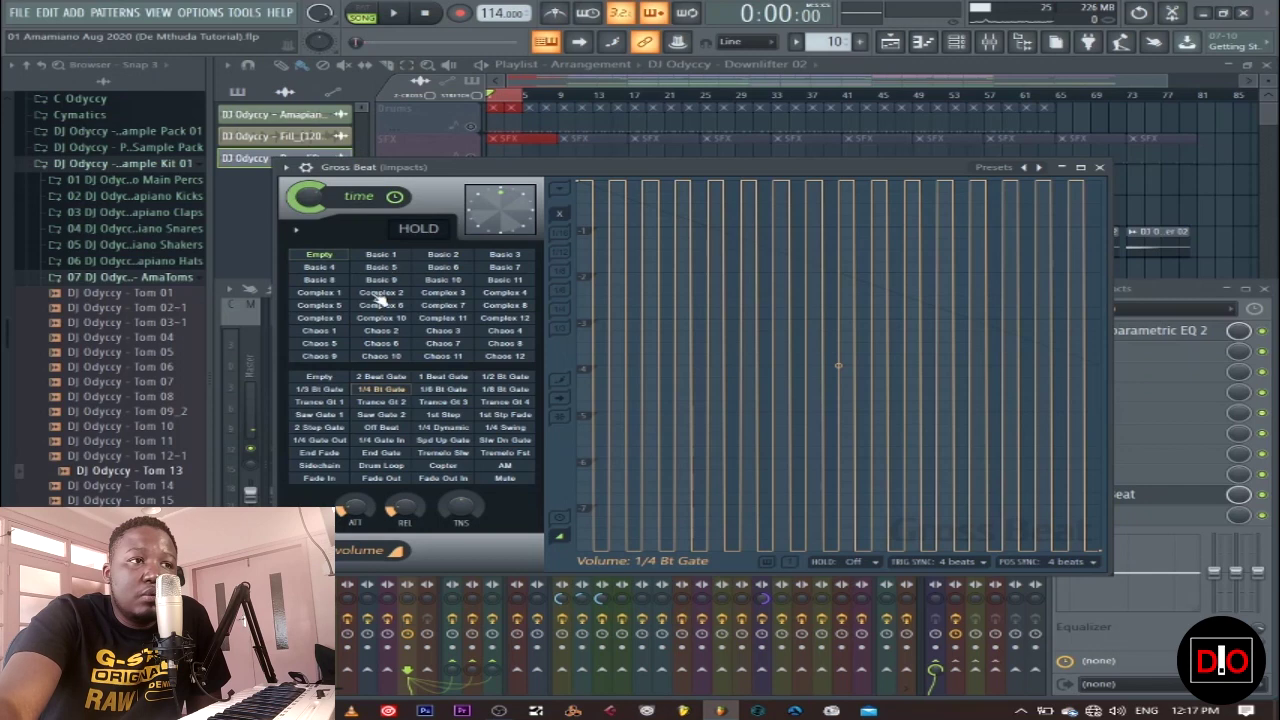
{"action": "left_click", "coordinate": [342, 393]}
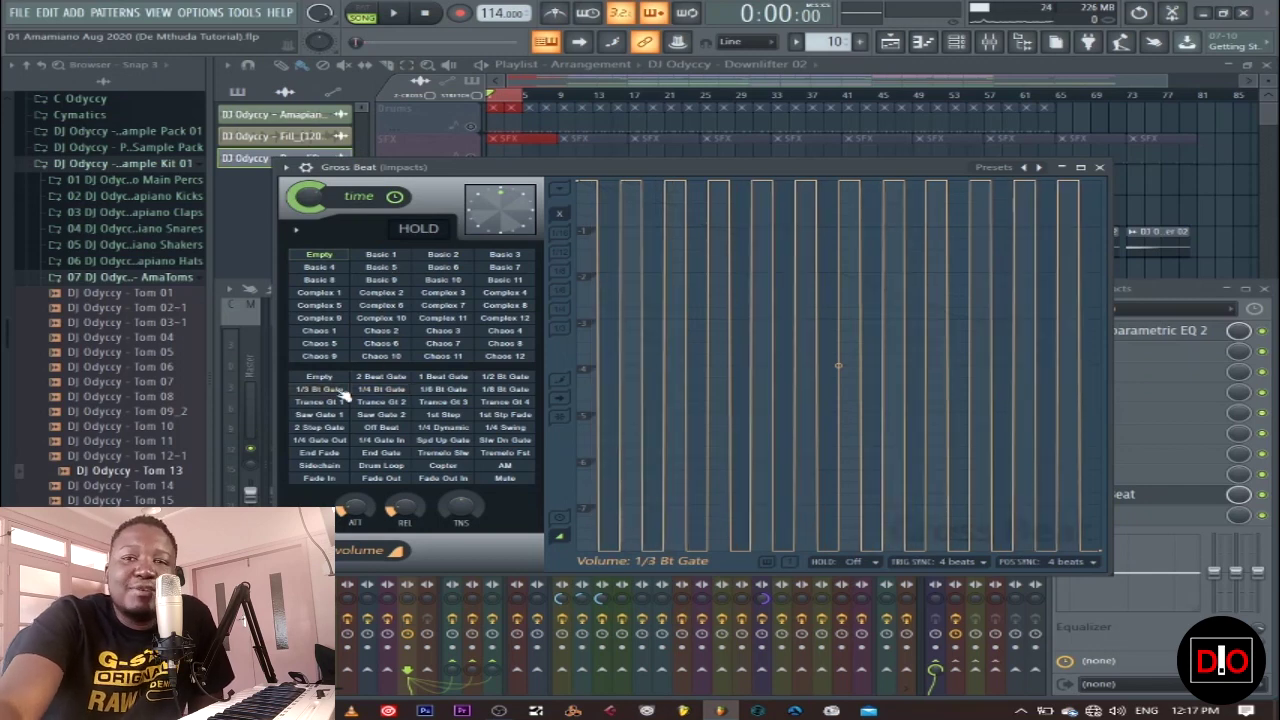
Step: Close Gross Beat, unsolo Track 5 and inspect the Fill_(120bpm) 08 sample placed on Track 6
{"action": "left_click", "coordinate": [1099, 167]}
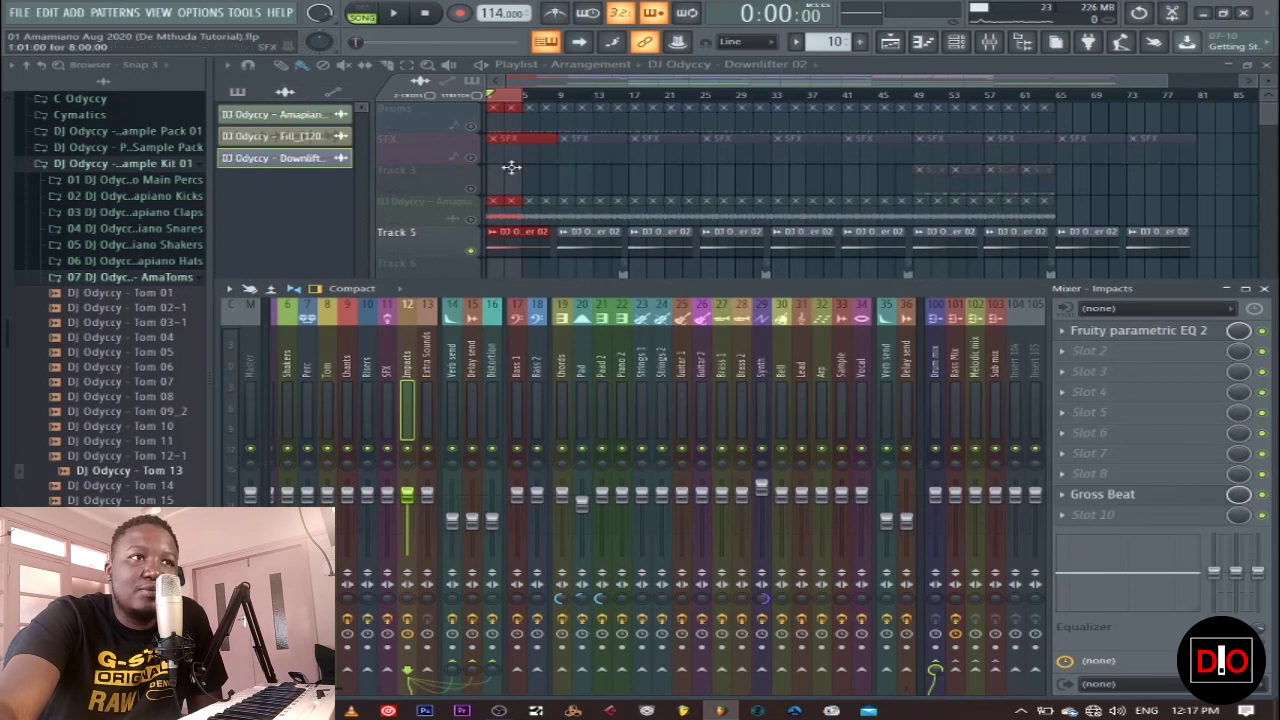
{"action": "right_click", "coordinate": [474, 250]}
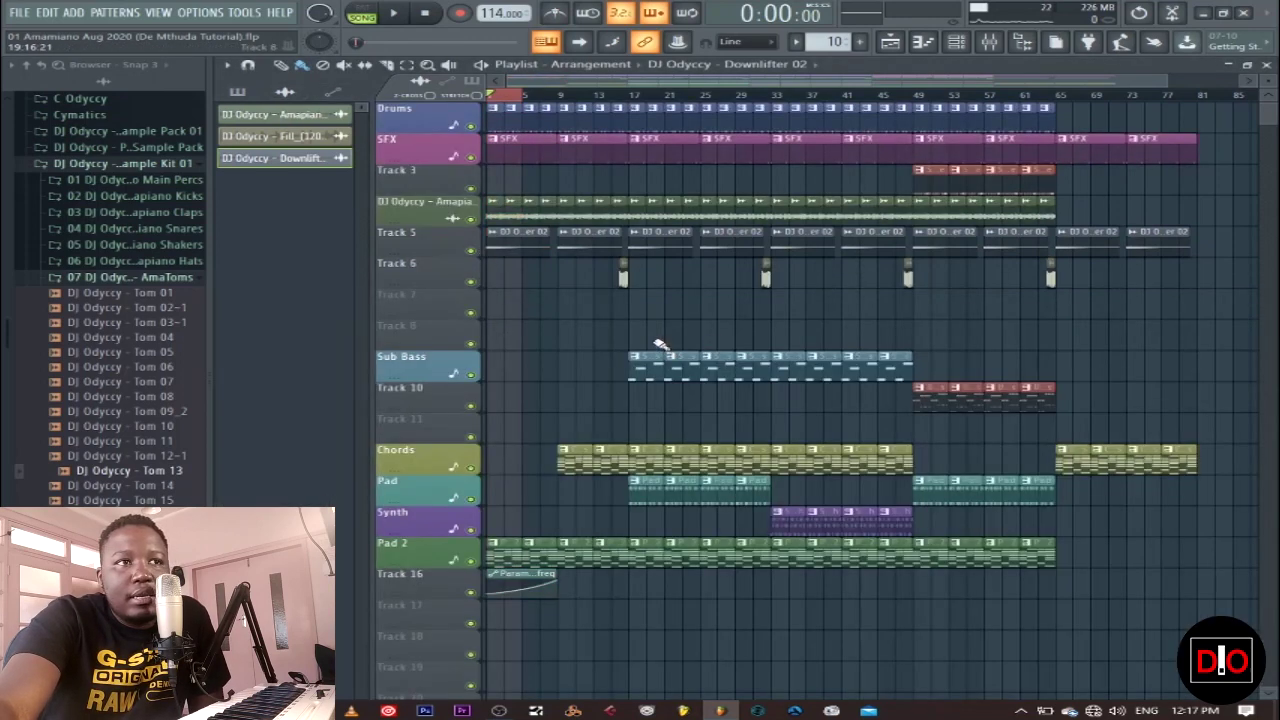
{"action": "double_click", "coordinate": [622, 275]}
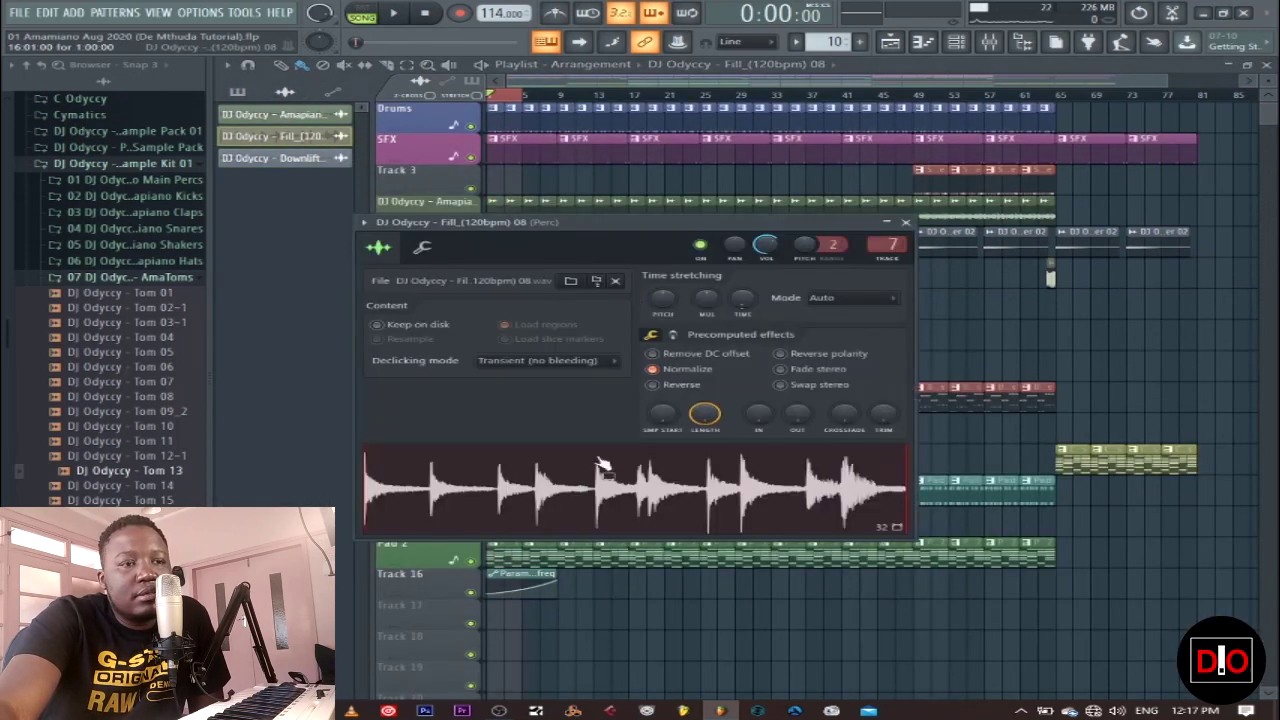
{"action": "left_click", "coordinate": [906, 222]}
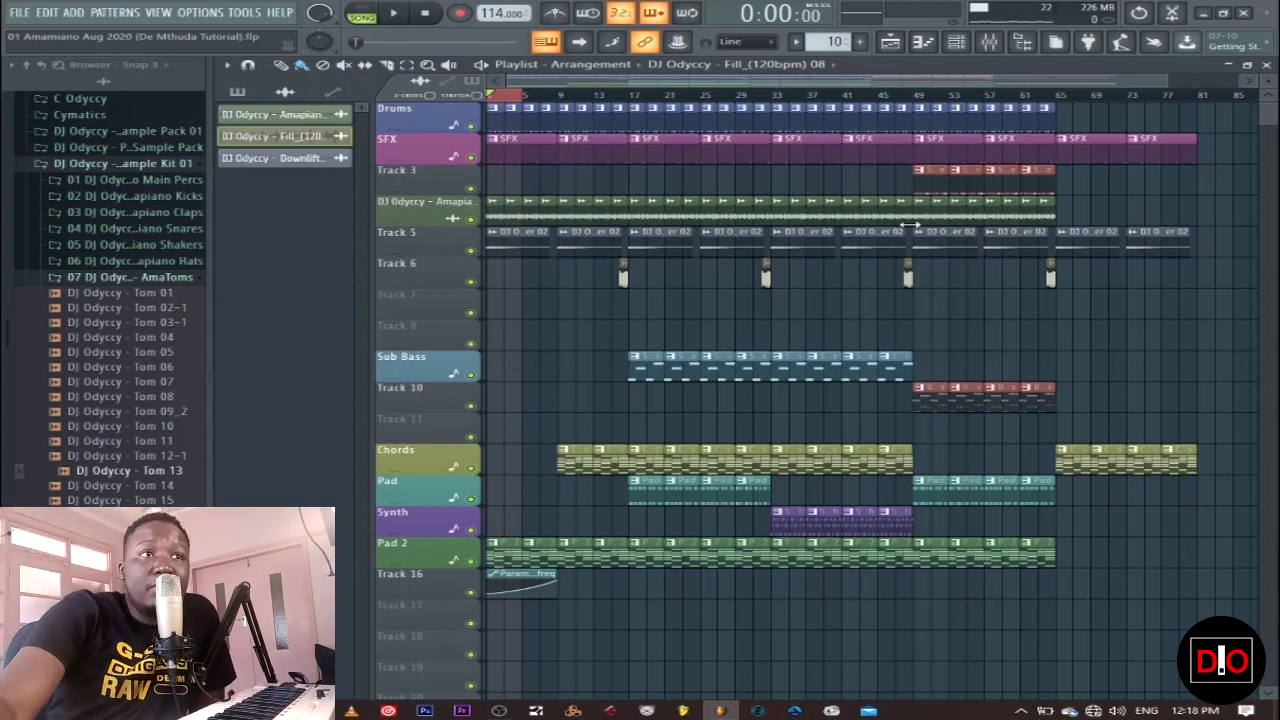
Step: Clear the playlist time selection and play the full arrangement from bar 1
{"action": "key", "text": "space"}
{"action": "key", "text": "space"}
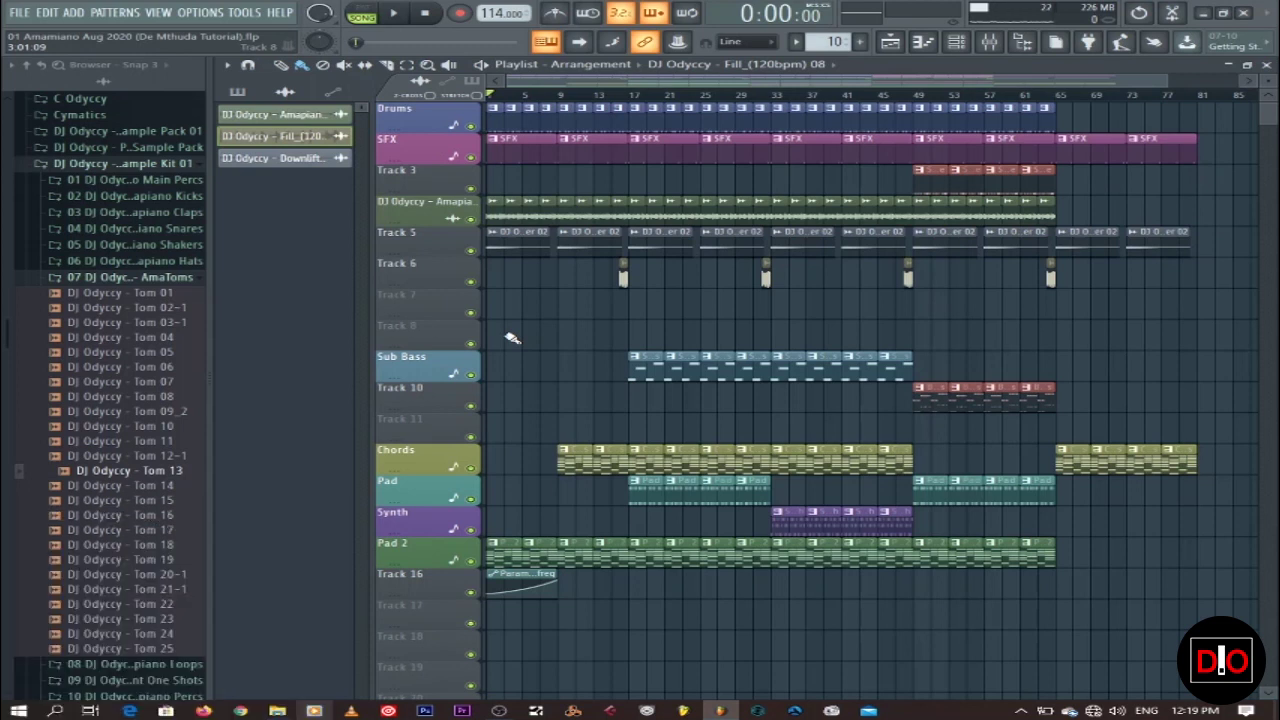
{"action": "left_click", "coordinate": [393, 13]}
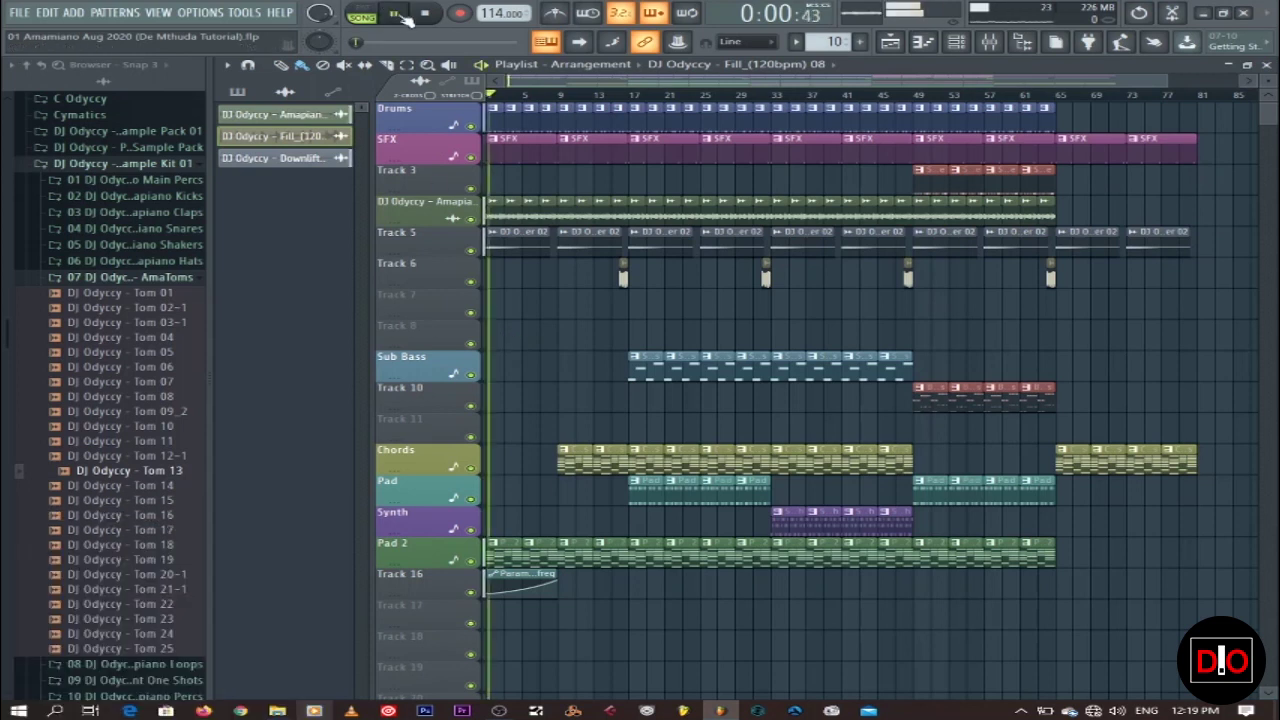